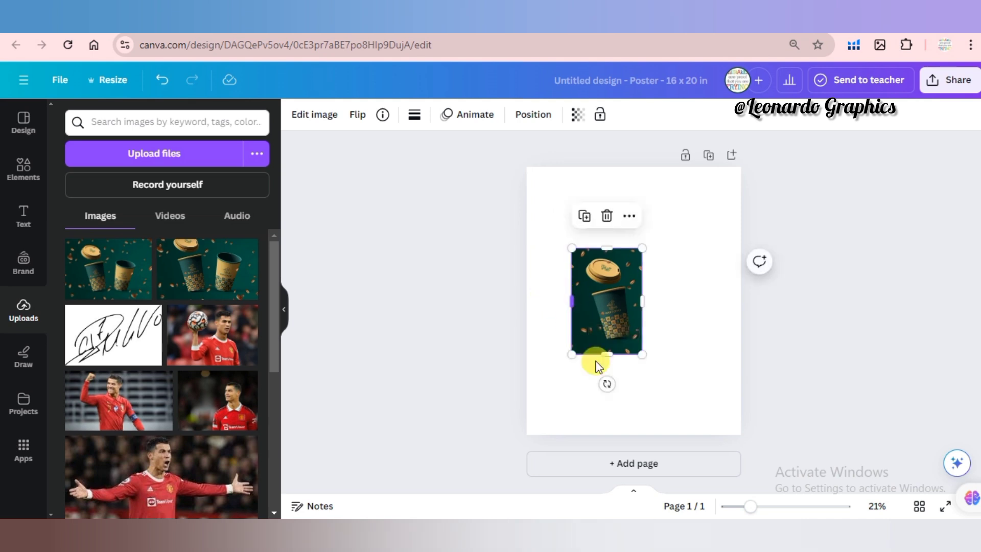
Tilt the coffee cup image clockwise and remove its green background with BG Remover.
left_click_drag(607, 383, 711, 388)
left_click_drag(681, 437, 654, 389)
left_click(313, 123)
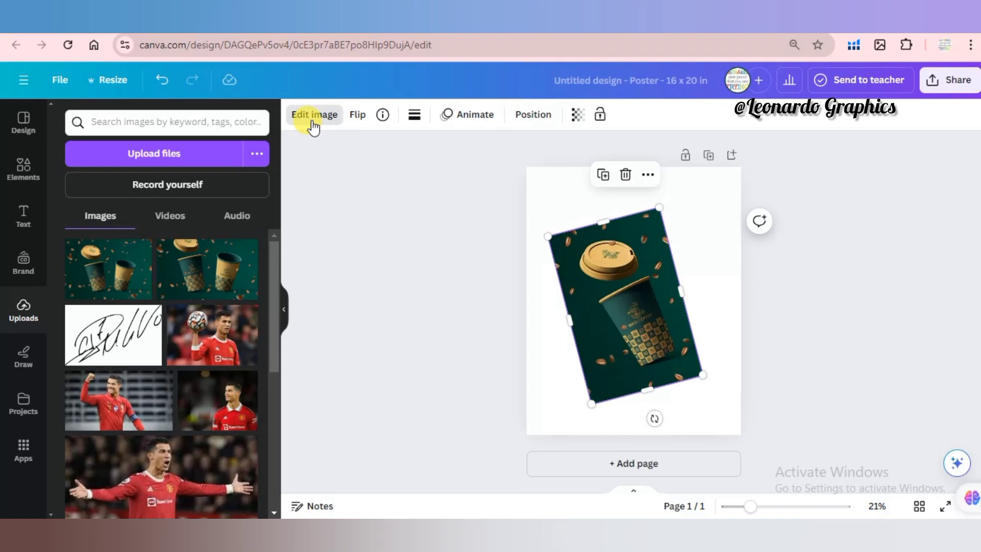
left_click(73, 240)
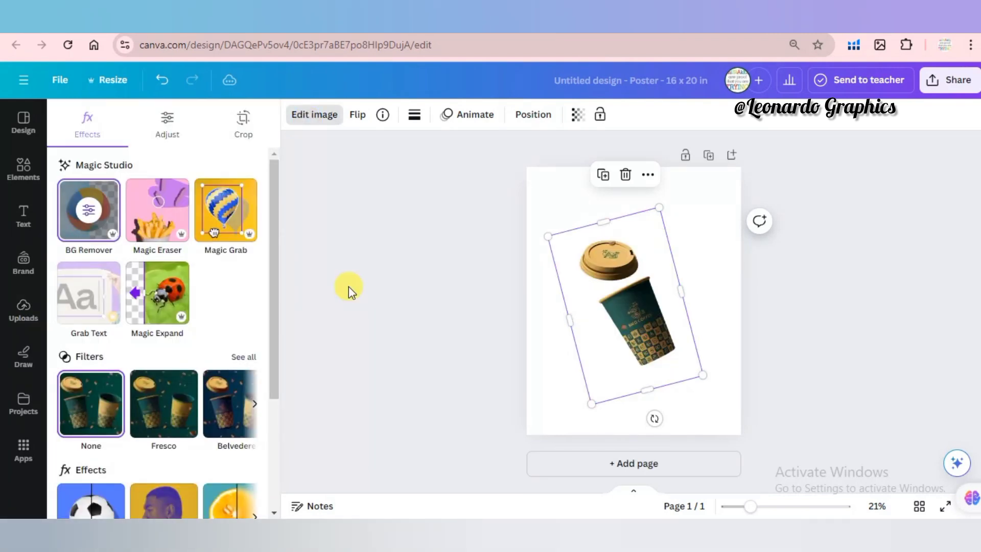
Enlarge the cup image on the poster by its corner handles.
left_click_drag(709, 378, 753, 412)
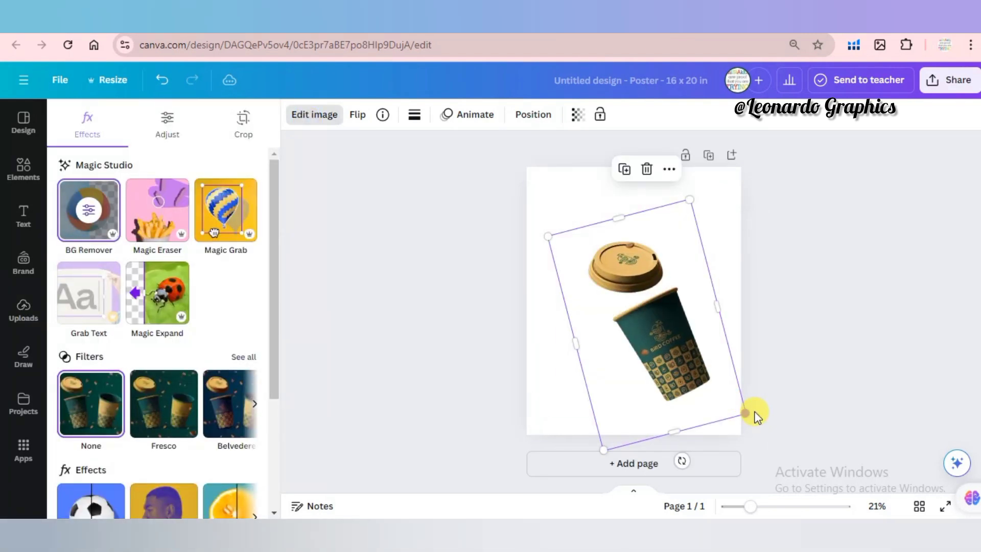
left_click_drag(677, 360, 669, 348)
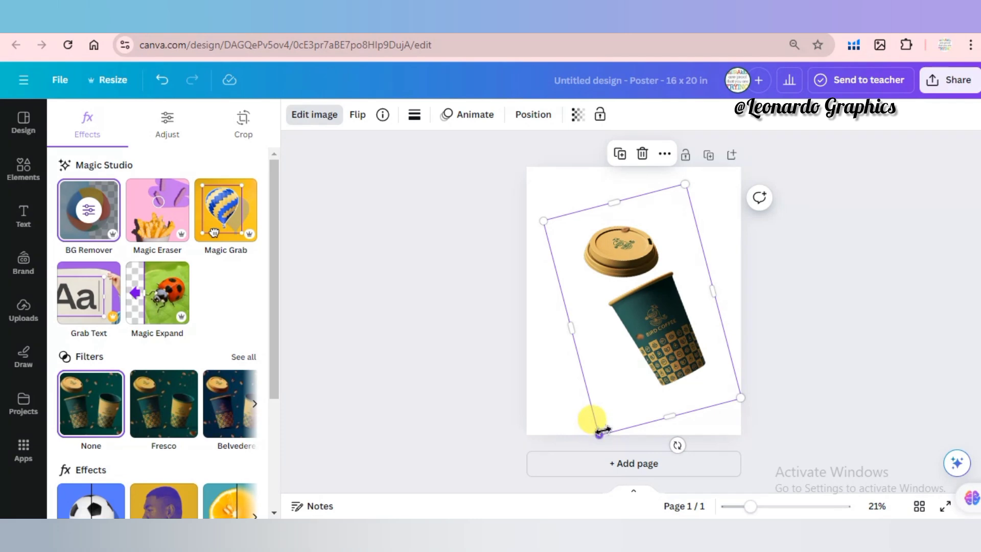
left_click_drag(602, 431, 603, 423)
left_click(30, 179)
Search Elements for 'wavy box' and add the olive wavy-edged box to the page.
left_click(133, 121)
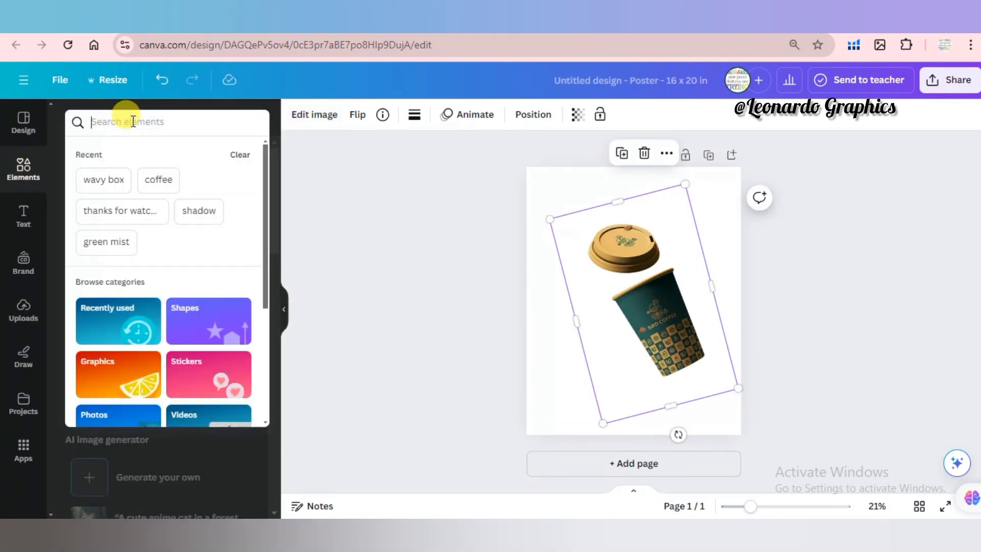
left_click(111, 186)
left_click_drag(272, 230, 272, 418)
scroll(267, 391, "up", 6)
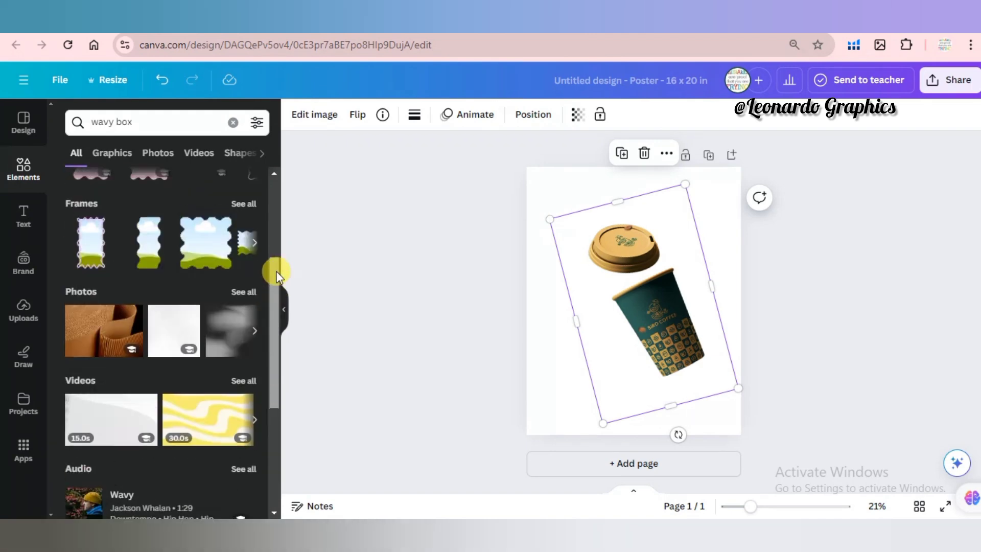
left_click(248, 223)
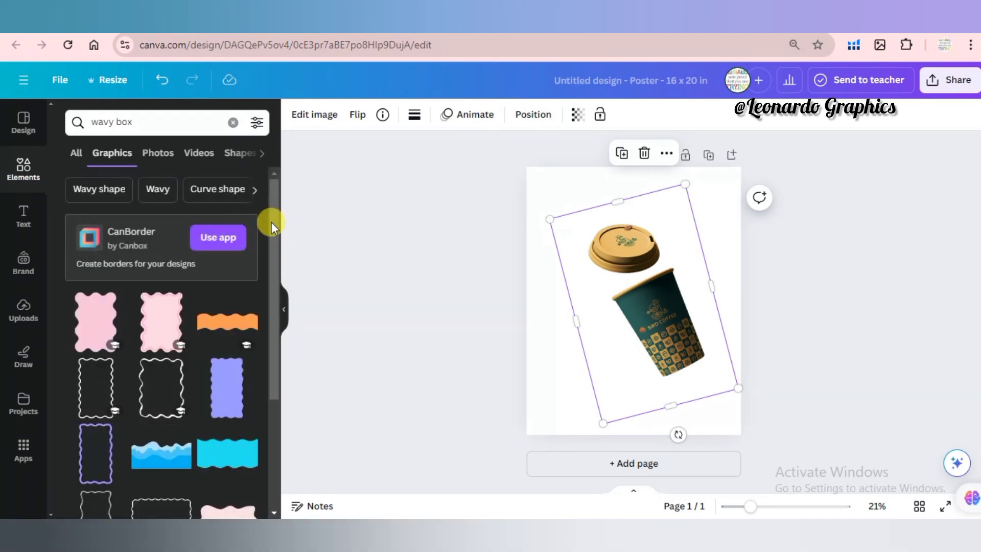
left_click_drag(272, 224, 262, 418)
scroll(262, 418, "down", 15)
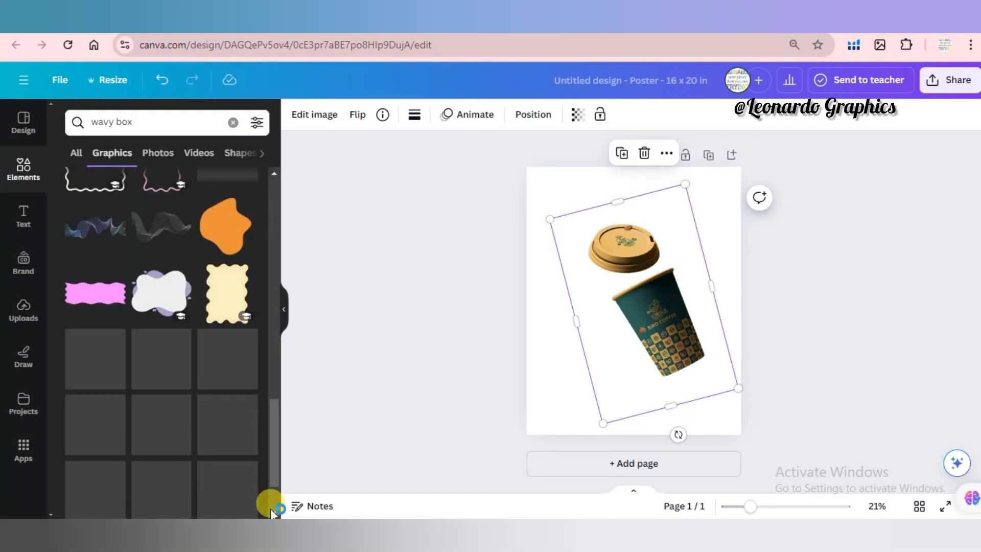
scroll(275, 457, "down", 10)
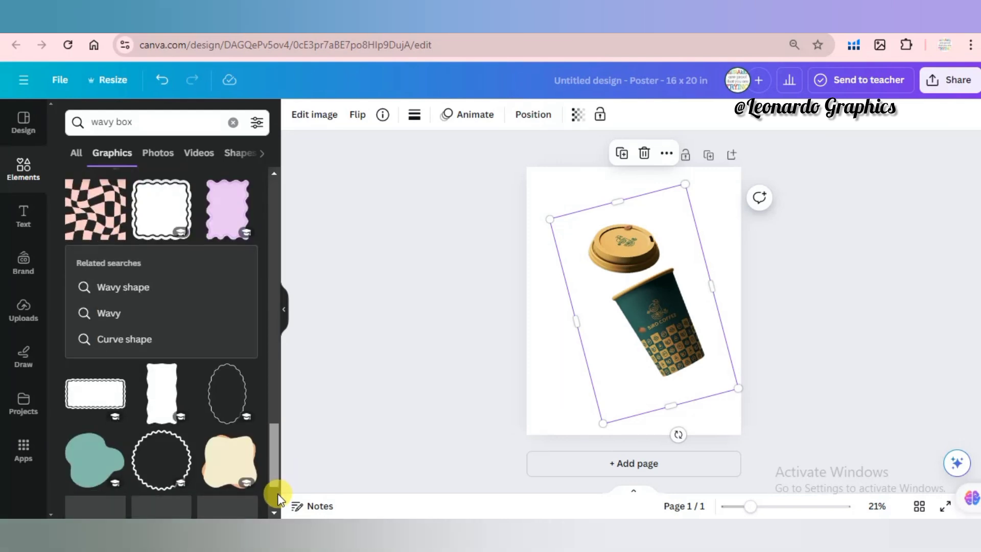
scroll(271, 449, "down", 10)
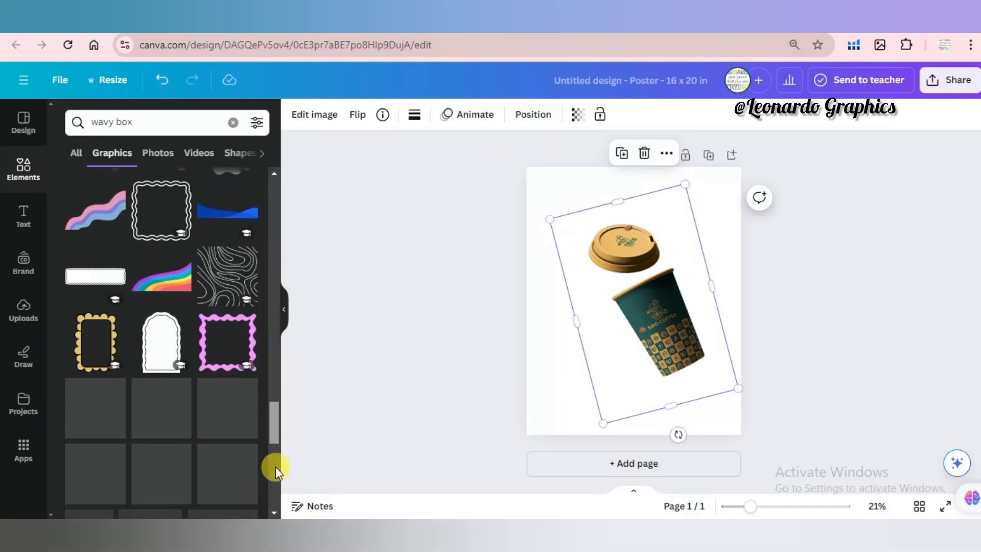
scroll(273, 461, "down", 2)
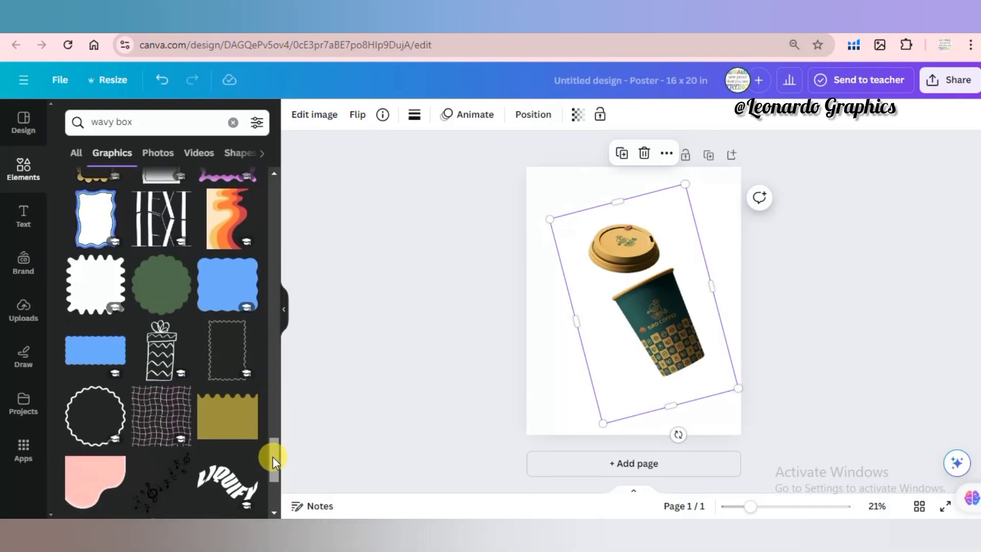
left_click(240, 422)
Enlarge the olive box, rotate it a quarter turn to full page height, and layer it behind the cup.
left_click_drag(676, 333, 767, 401)
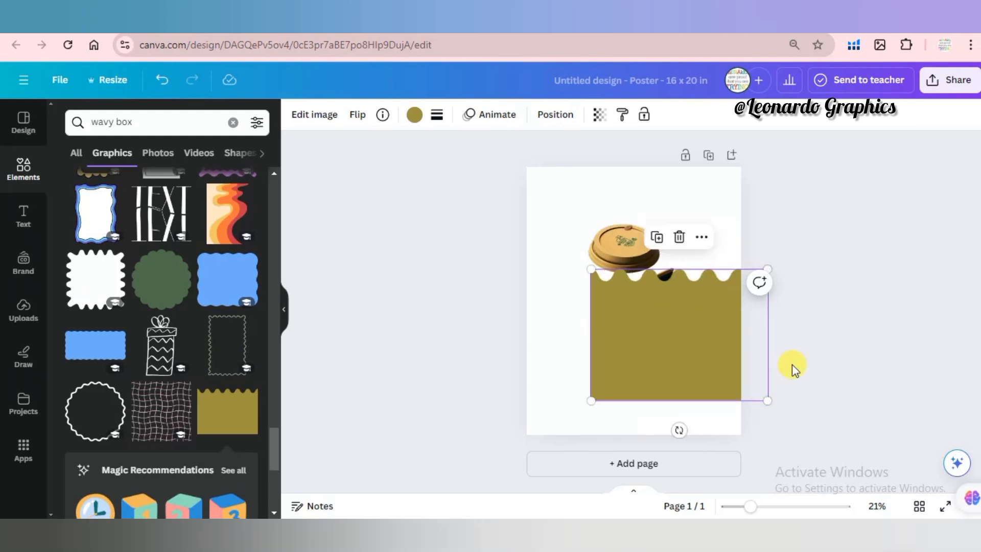
mouse_move(677, 433)
left_mouse_down()
mouse_move(747, 304)
mouse_move(753, 335)
mouse_move(774, 334)
mouse_move(760, 333)
mouse_move(726, 260)
mouse_move(718, 269)
left_mouse_up()
left_click_drag(764, 394, 801, 454)
left_click(604, 250)
left_click(545, 122)
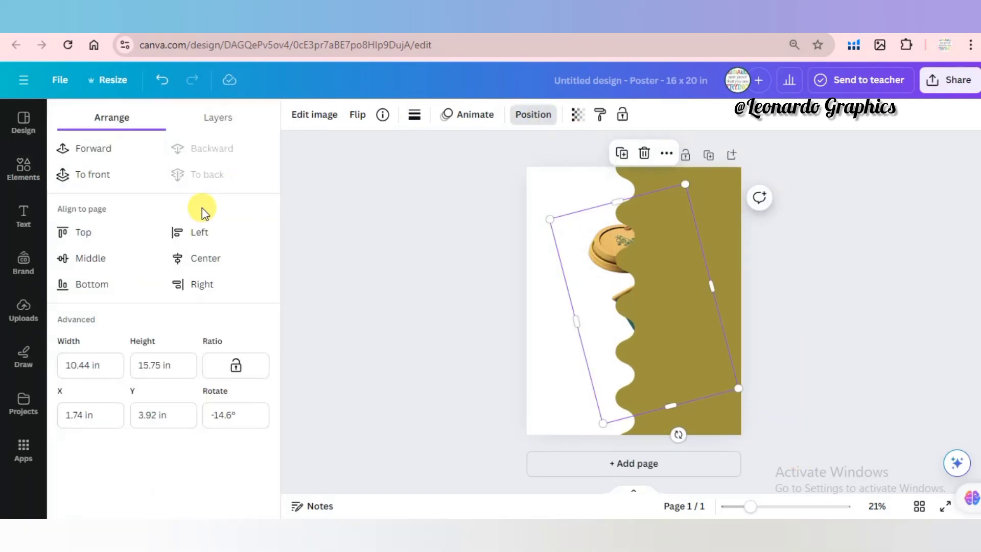
left_click(219, 120)
left_click_drag(202, 200, 202, 258)
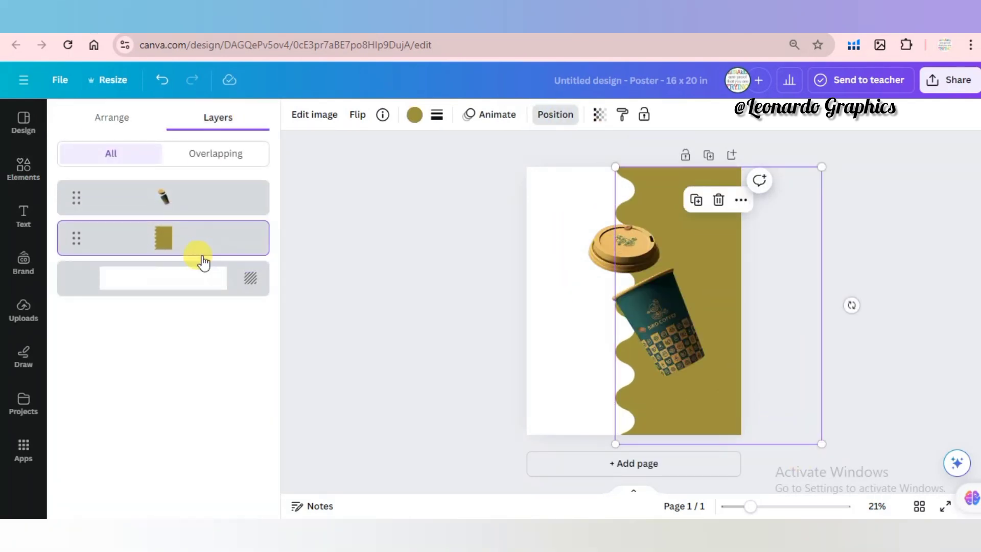
Move the cup up and left, and trim the olive box's frame slightly.
left_click(678, 316)
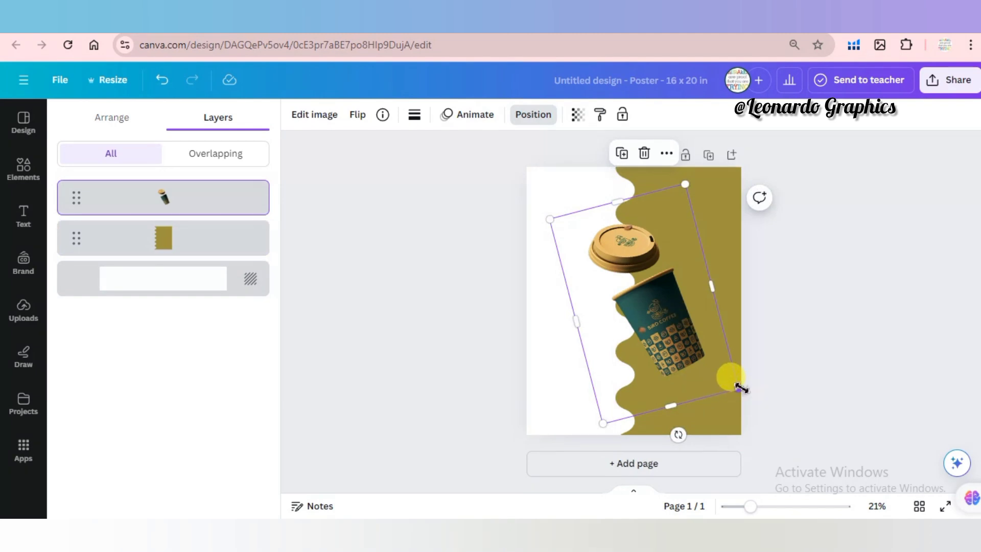
left_click_drag(735, 385, 674, 352)
left_click(716, 428)
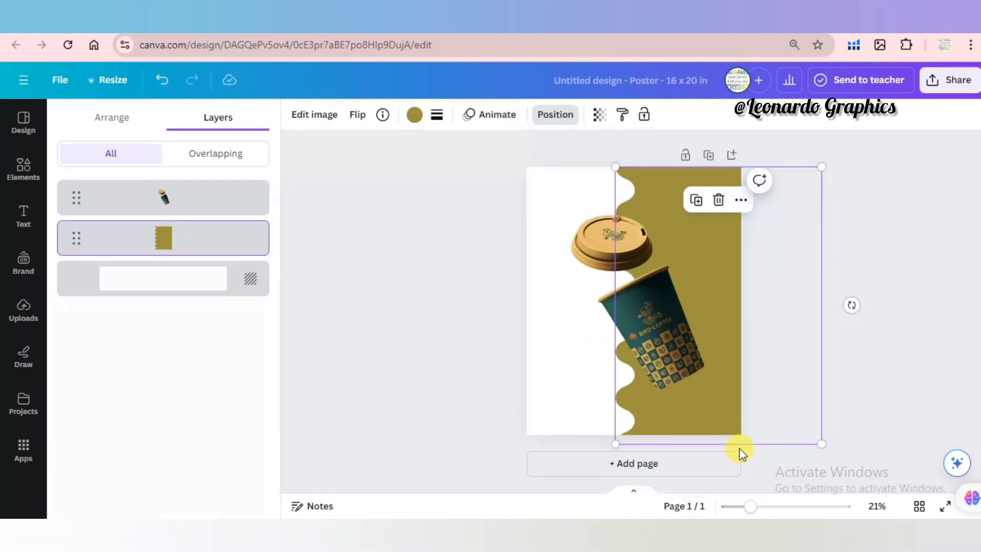
left_click_drag(821, 444, 814, 437)
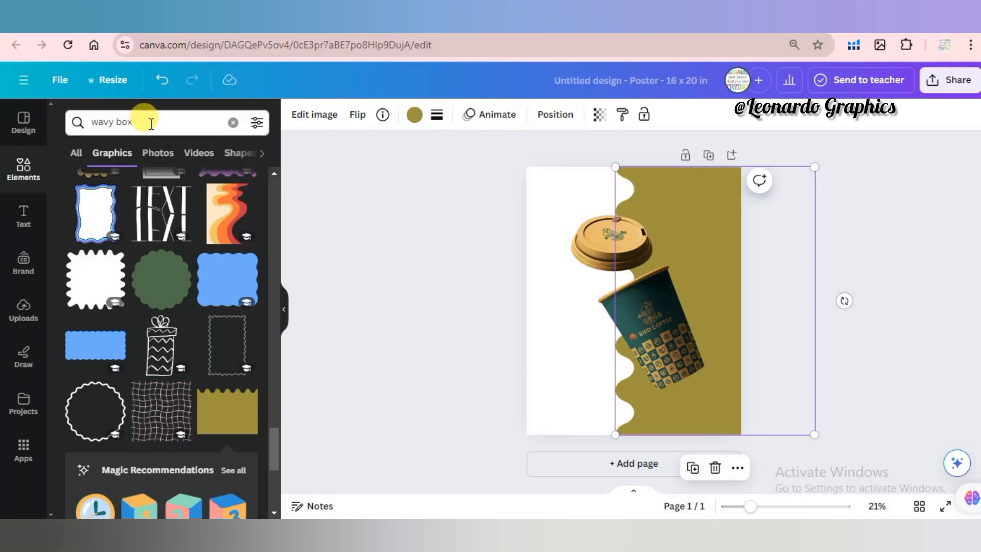
Search Photos for 'coffee beans splashing' and add a splash photo to the poster.
triple_click(151, 122)
type("coffe")
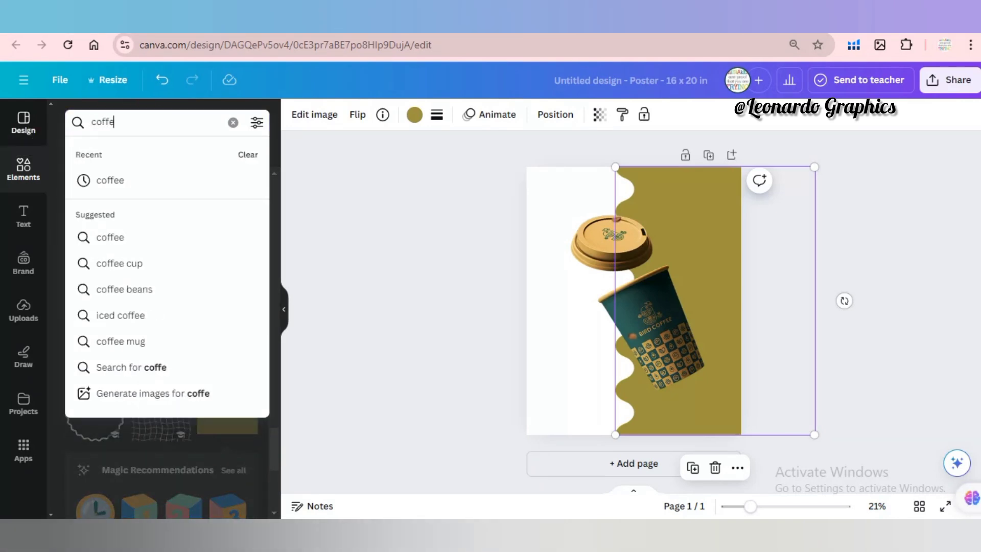
type("e beans splash")
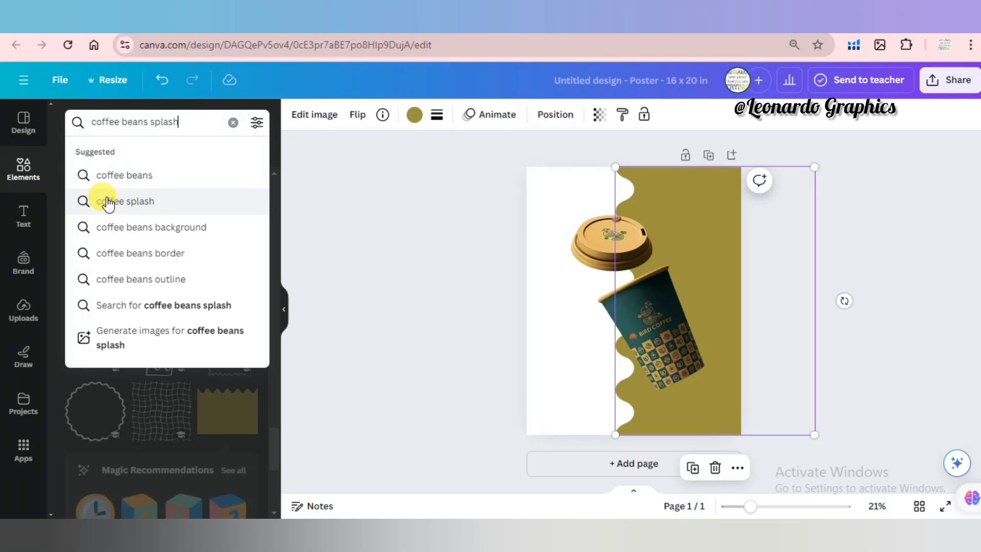
key("Return")
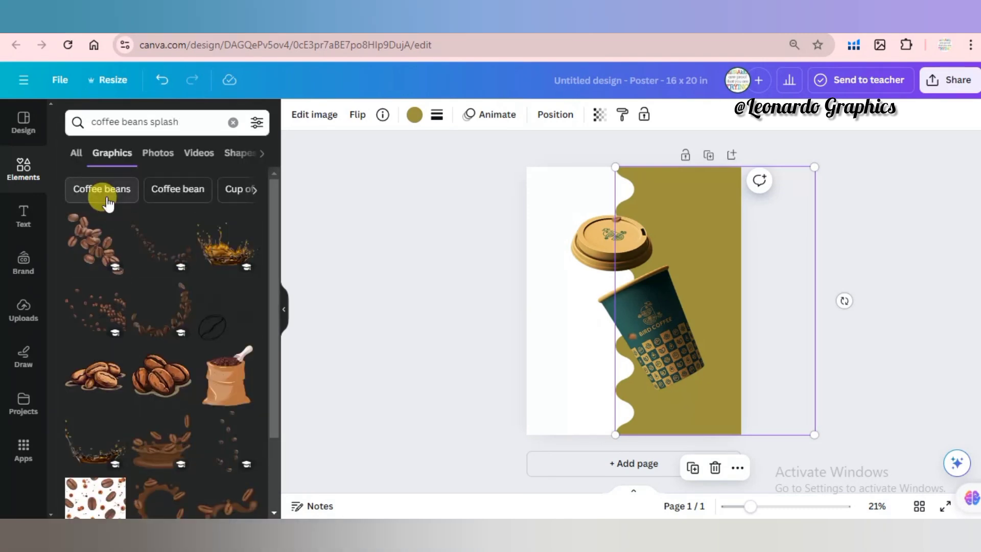
left_click_drag(275, 214, 287, 195)
type("ing")
left_click(158, 153)
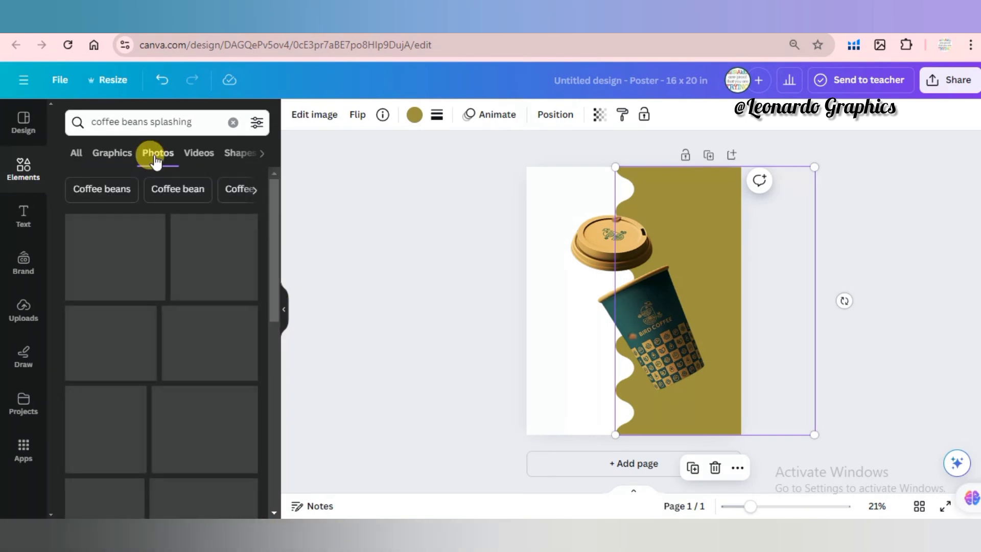
left_click(203, 240)
Move the splash photo up-left, tilt it about 30°, and place it behind the cup in Layers.
left_click_drag(657, 379, 645, 326)
left_click_drag(645, 269, 627, 281)
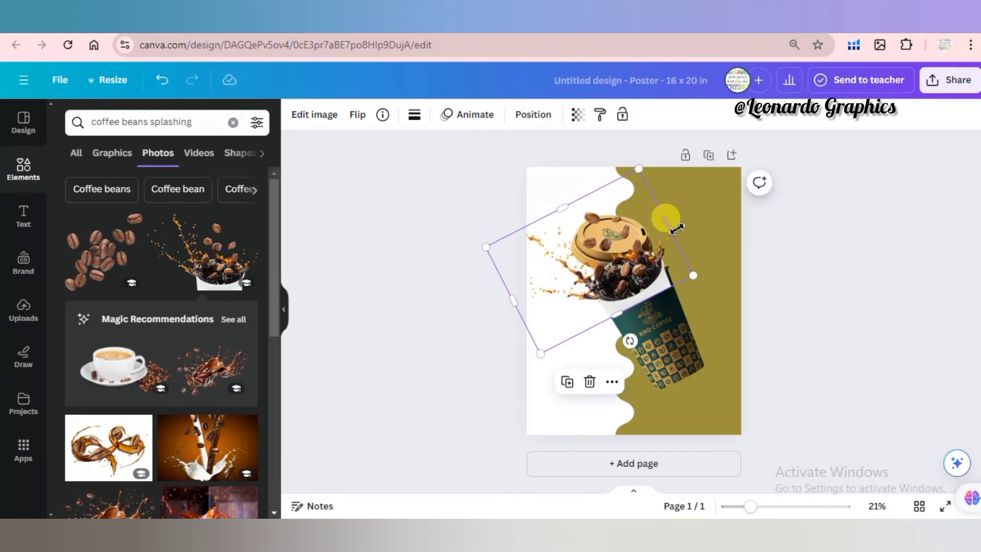
left_click_drag(675, 228, 677, 225)
left_click(531, 118)
left_click(218, 118)
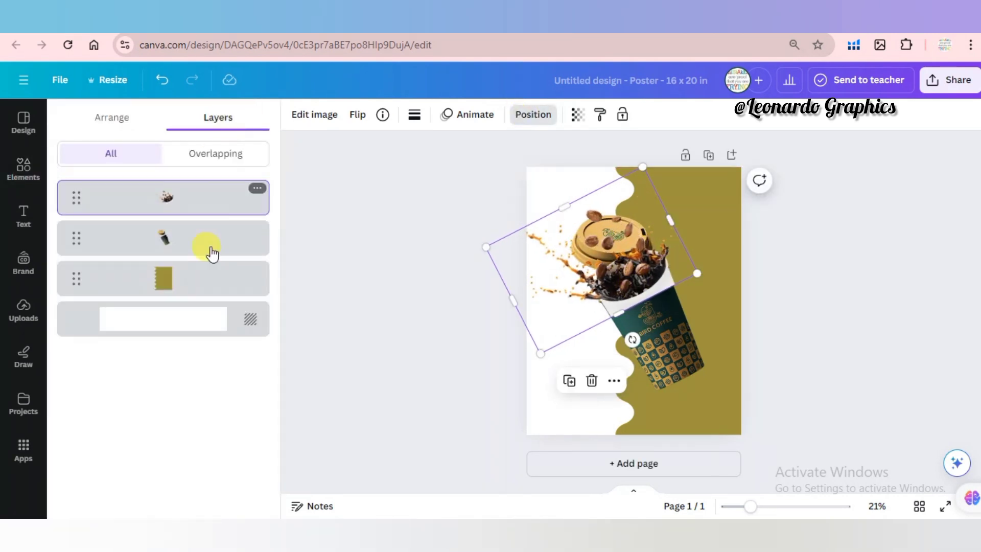
left_click_drag(212, 254, 213, 264)
Shrink the splash photo slightly and remove its background.
mouse_move(670, 221)
left_mouse_down()
mouse_move(678, 220)
mouse_move(657, 214)
mouse_move(658, 236)
left_mouse_up()
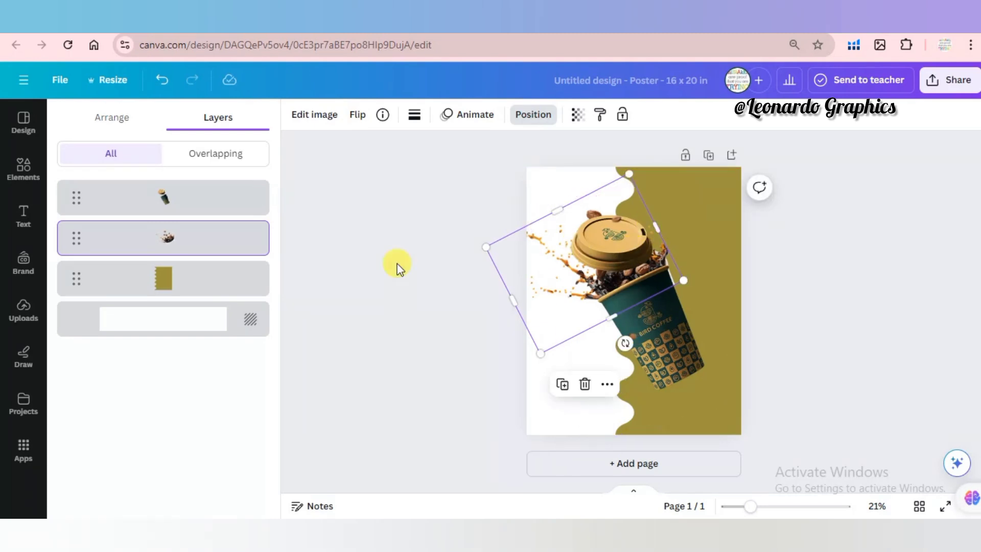
left_click_drag(683, 280, 679, 279)
left_click(305, 115)
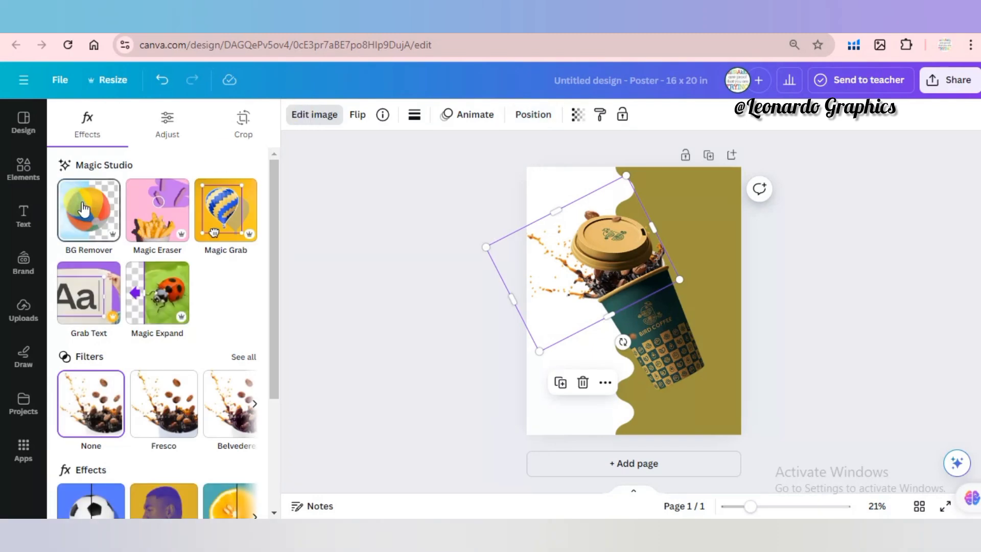
left_click(401, 261)
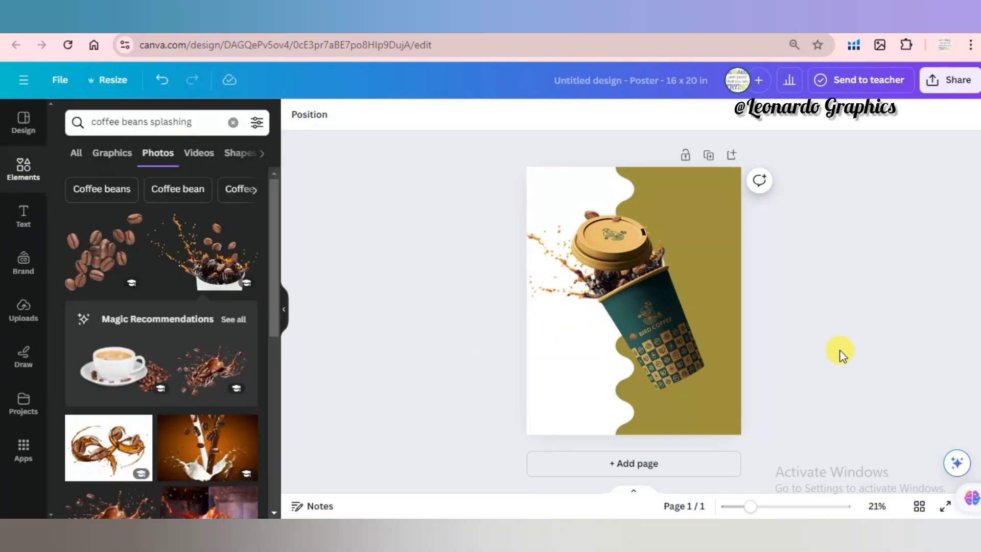
Add a heading reading 'Fresh' and move it left.
left_click(23, 215)
left_click(164, 251)
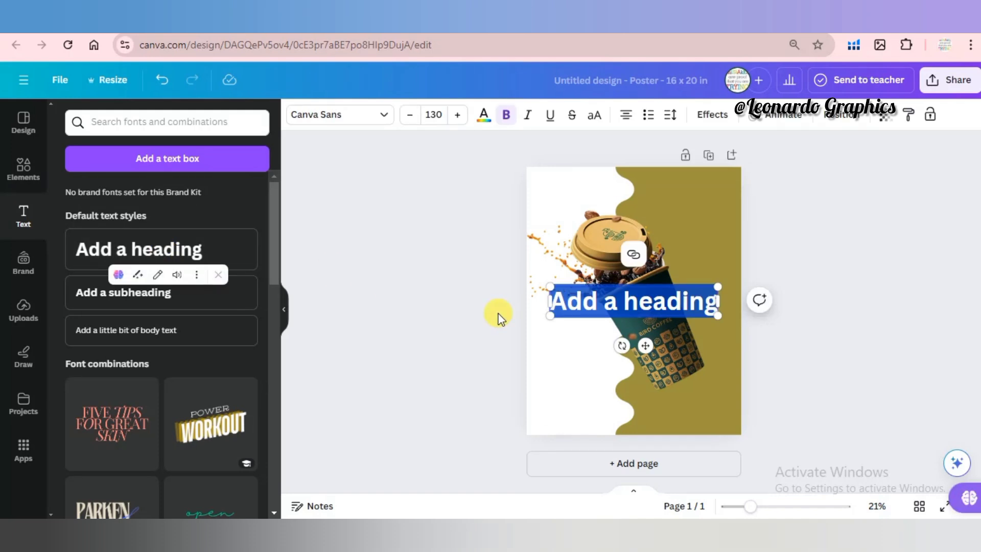
type("F4ei")
key("BackSpace")
type("sh")
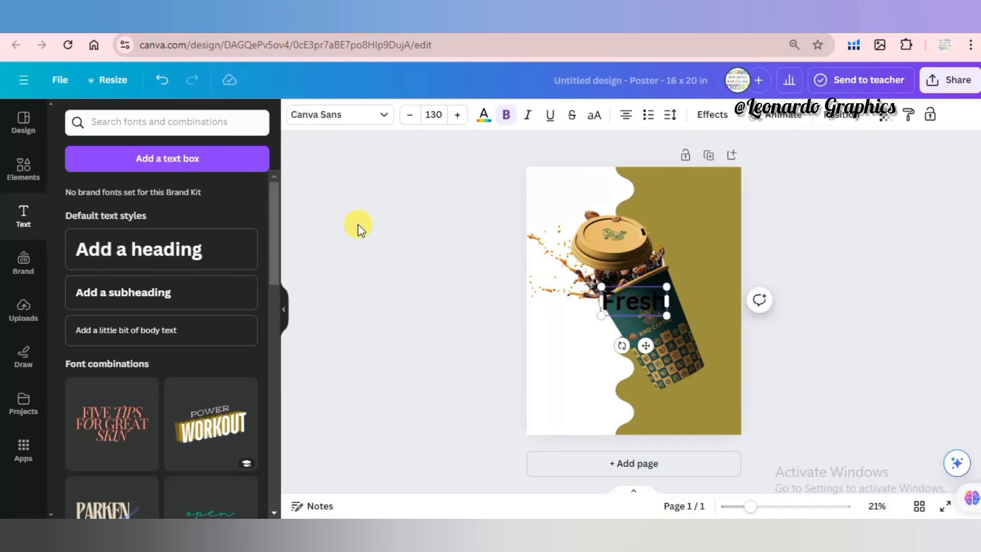
left_click_drag(646, 346, 588, 371)
Try Aerospace, Horizon and Brick Sans on Fresh, then settle on Braggadocio.
left_click(384, 118)
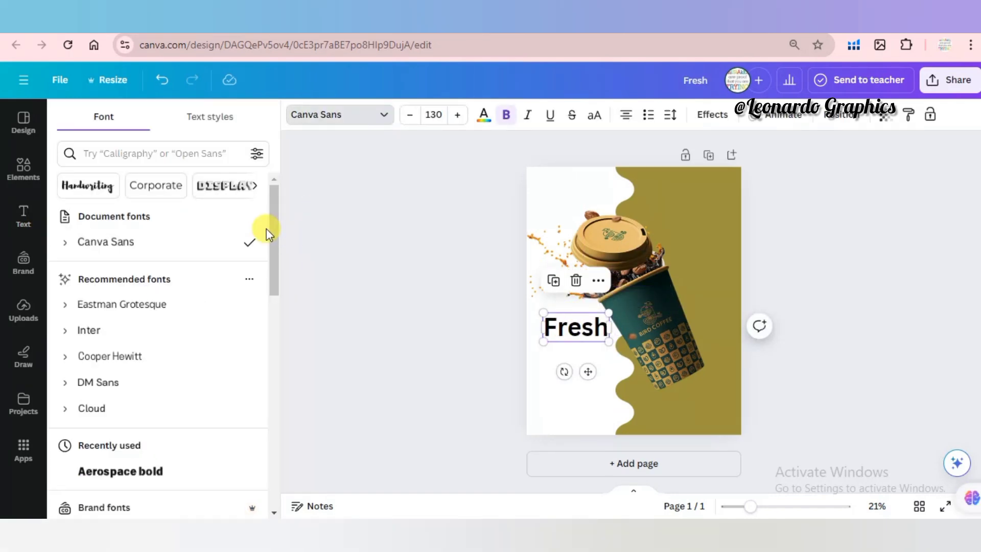
scroll(274, 241, "down", 4)
left_click(204, 280)
scroll(274, 276, "down", 8)
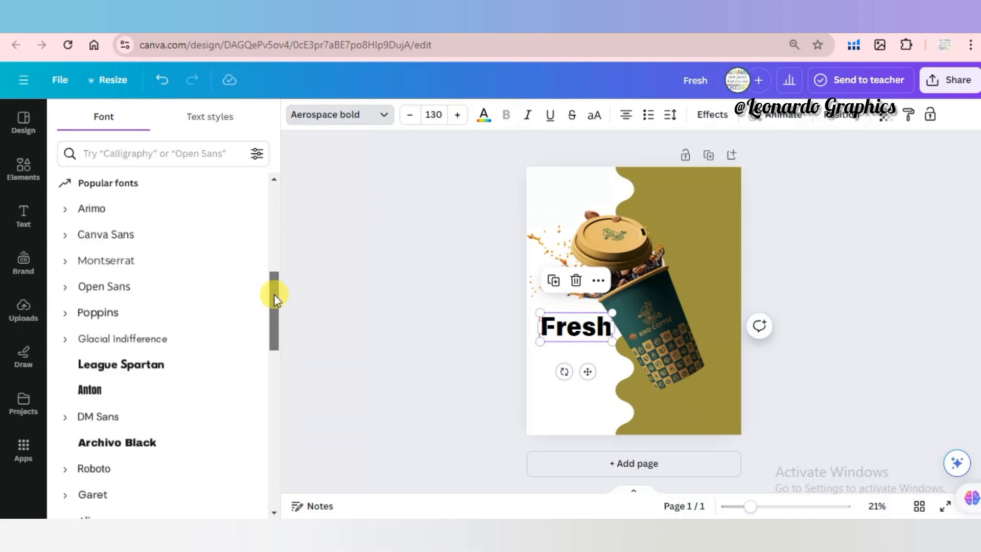
scroll(272, 383, "down", 7)
left_click(138, 305)
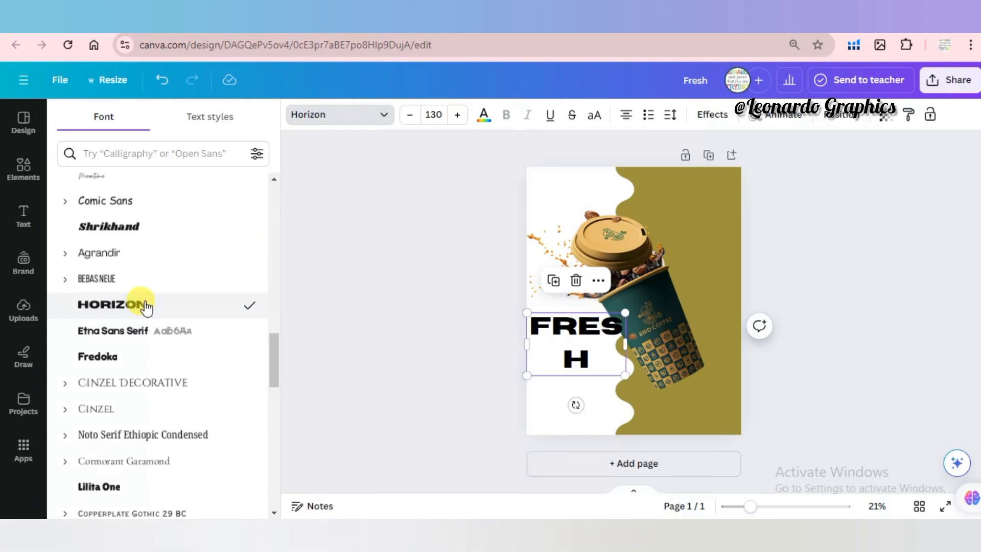
left_click_drag(630, 343, 658, 328)
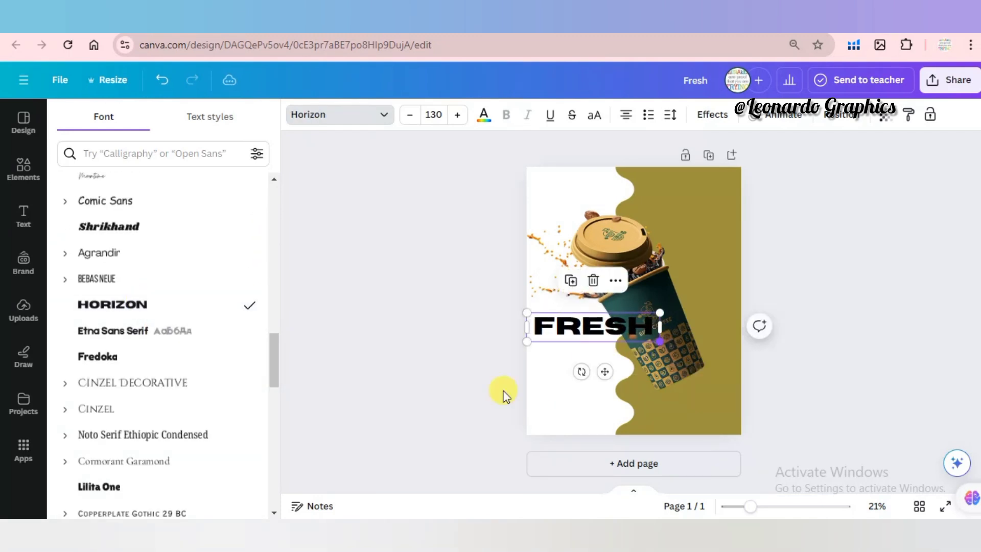
scroll(273, 373, "down", 3)
scroll(275, 388, "down", 12)
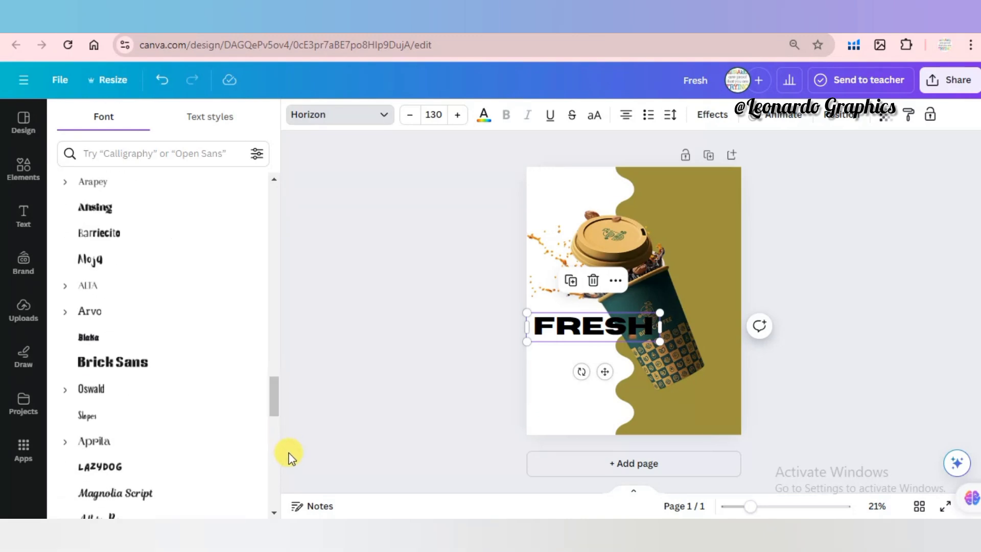
left_click(163, 364)
scroll(272, 441, "down", 10)
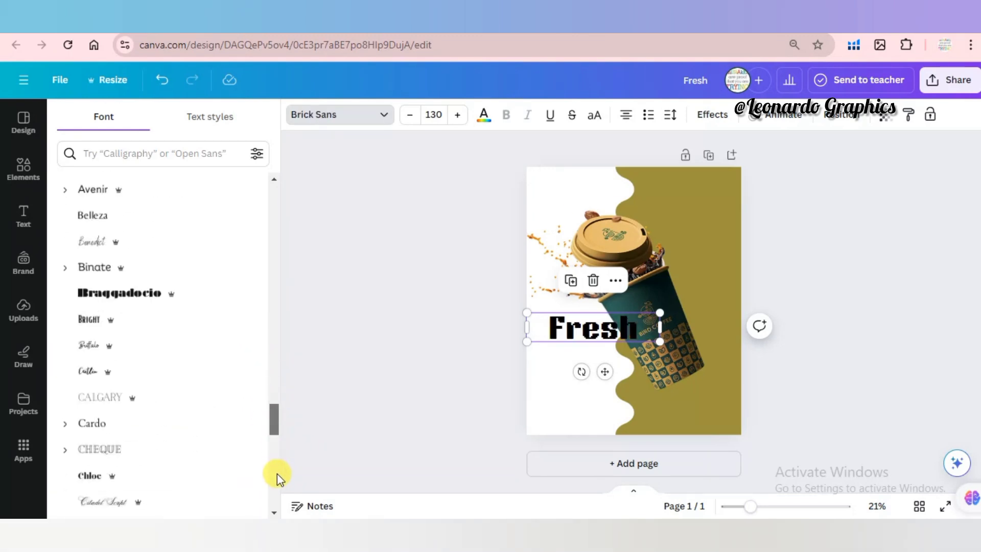
left_click(151, 291)
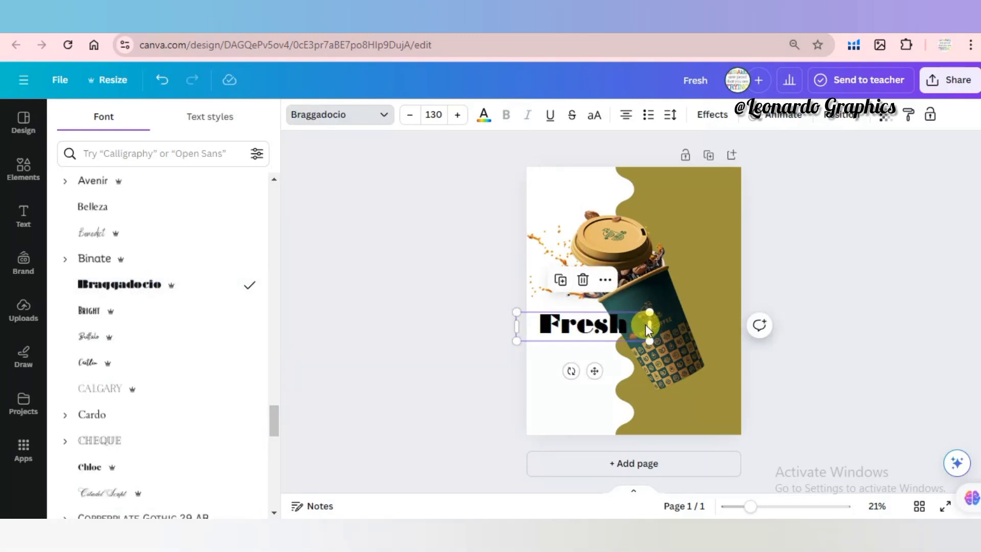
Narrow the Fresh box, align it to the left edge, and set size 131.
left_click_drag(647, 328, 615, 329)
left_click_drag(533, 327, 542, 334)
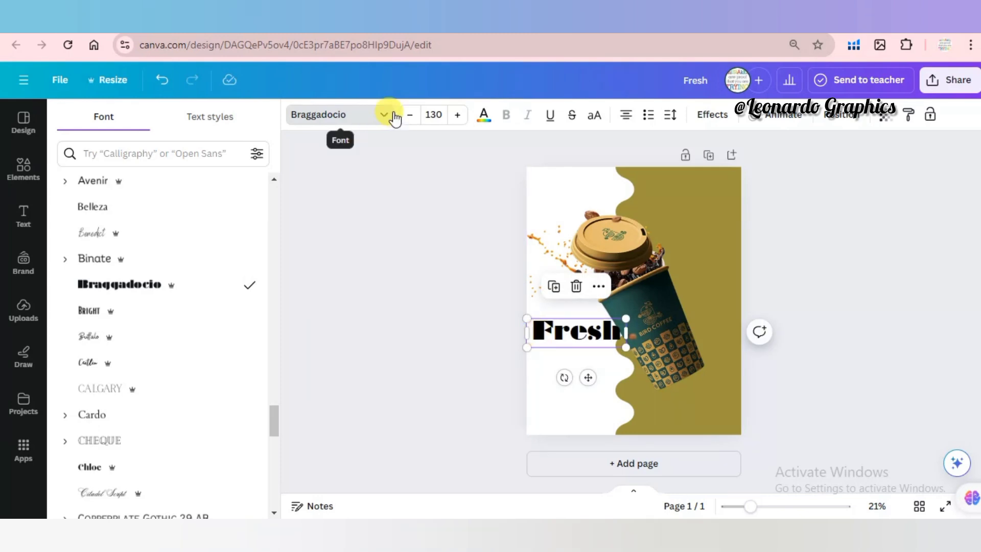
left_click(458, 115)
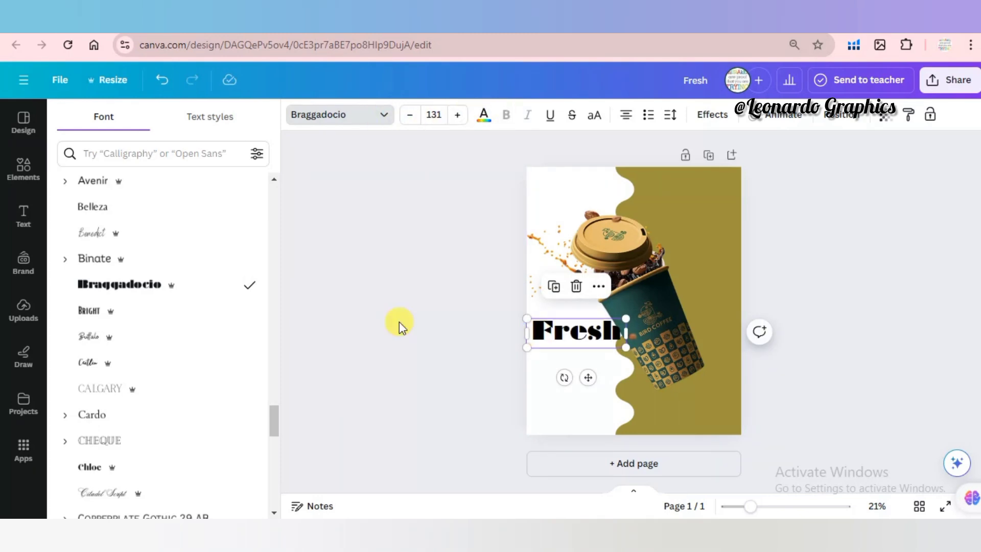
Colour Fresh brown and duplicate it as a 'Your' line below.
left_click(484, 117)
left_click(177, 320)
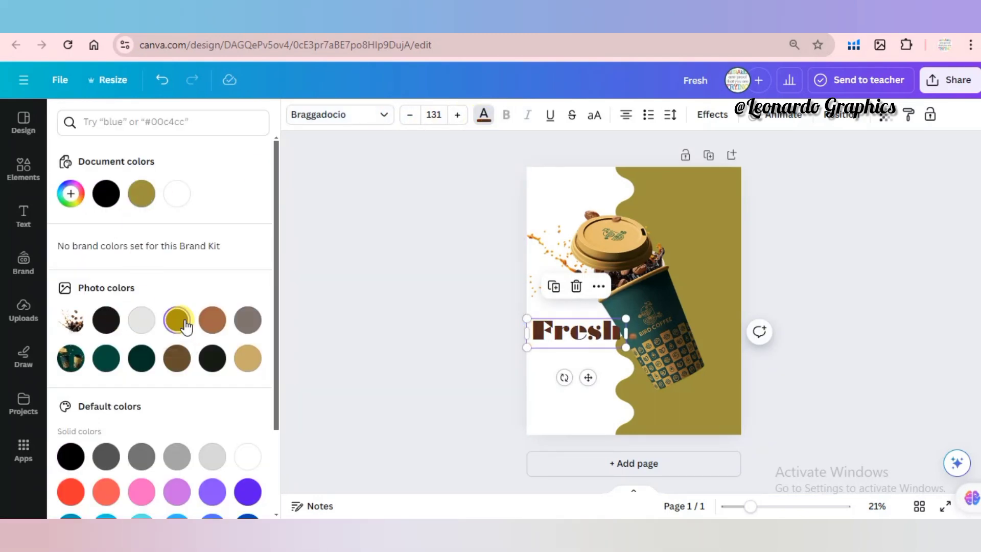
key("ctrl+d")
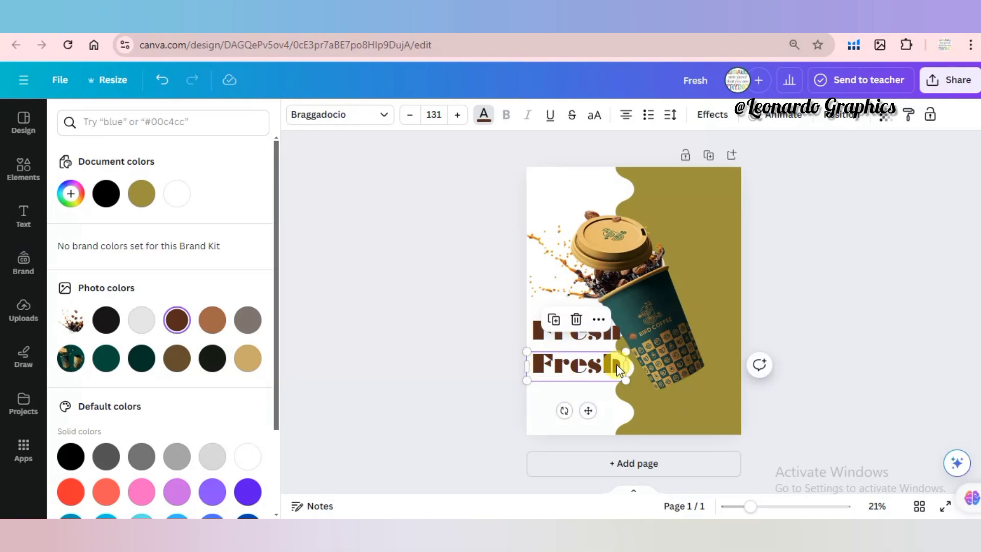
double_click(587, 366)
type("Your")
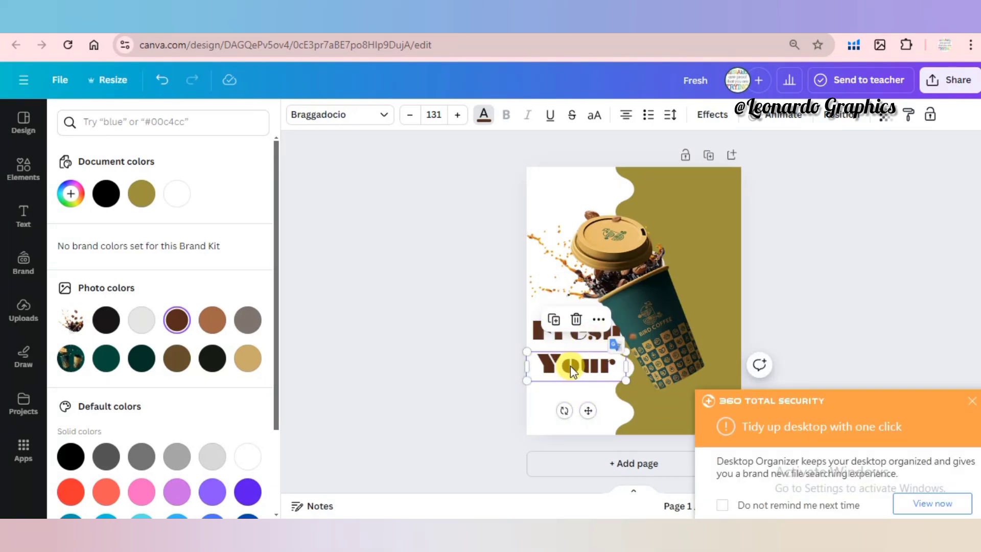
Duplicate again as 'Day' and shift it right beneath Your.
key("ctrl+d")
double_click(605, 394)
type("Day")
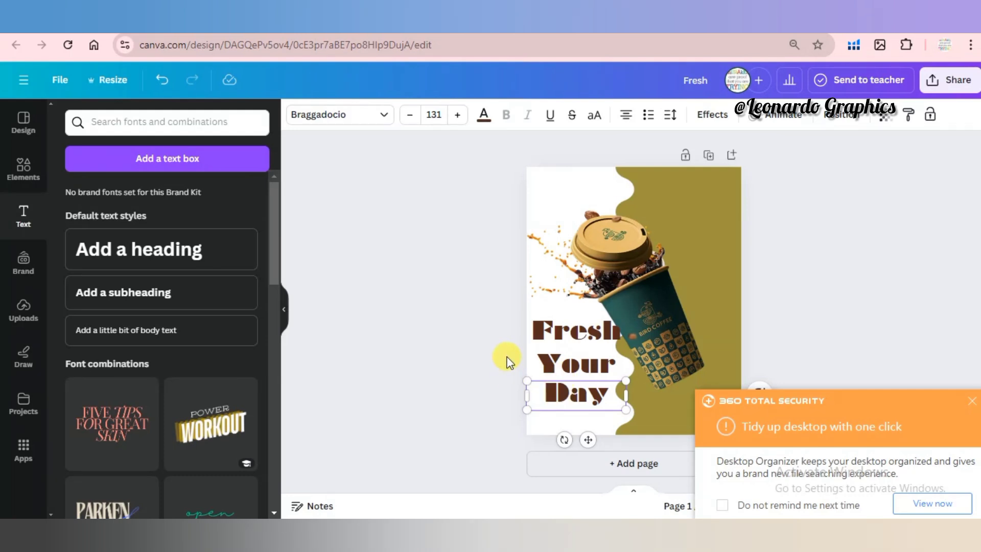
left_click(565, 368)
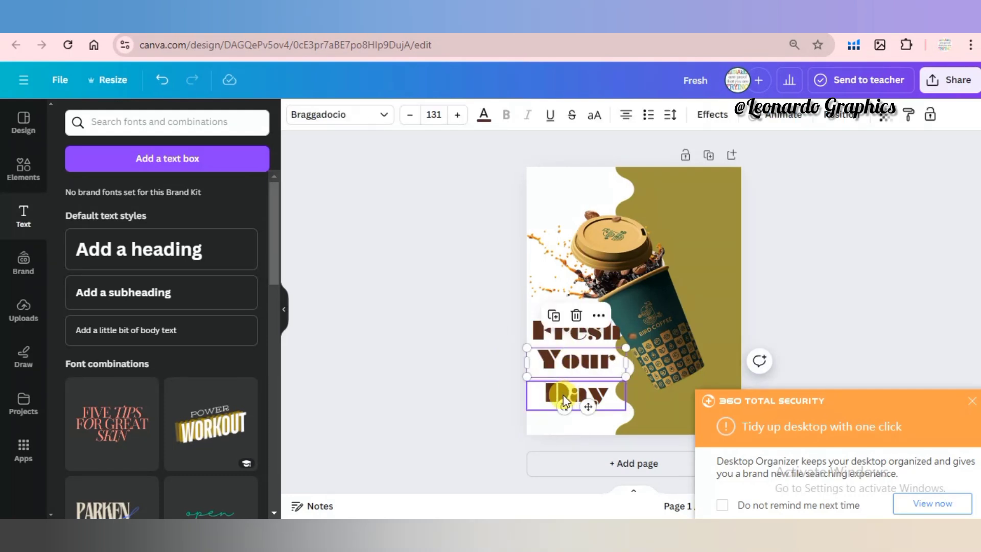
left_click_drag(563, 394, 592, 389)
Nudge YOUR down-right, shift FRESH slightly, and enlarge YOUR to about size 173.
left_click(559, 360)
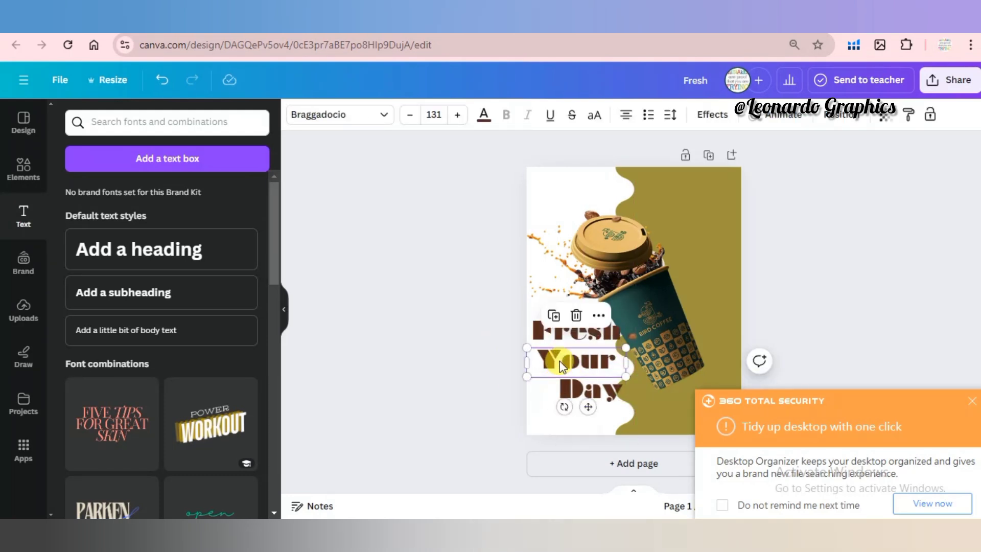
left_click_drag(560, 361, 569, 397)
left_click(449, 330)
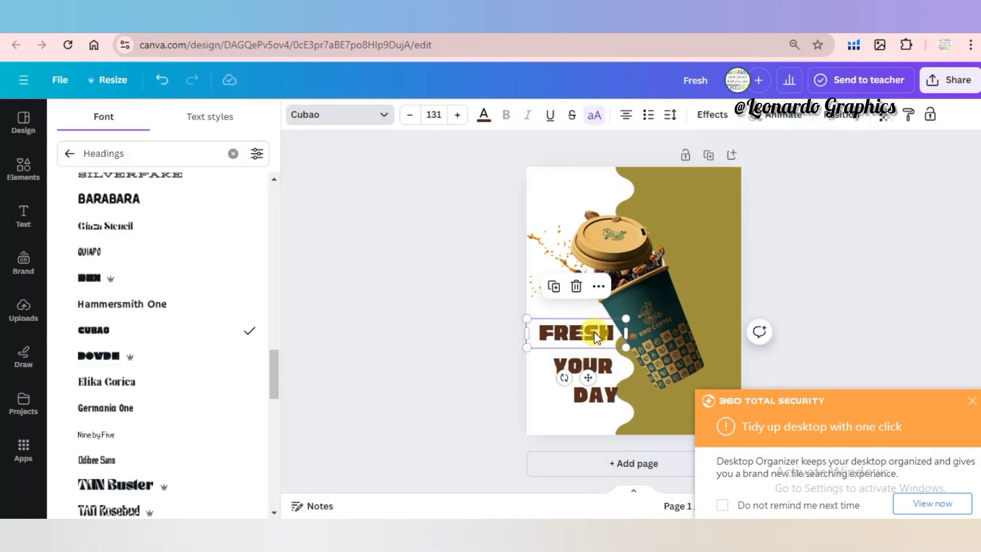
mouse_move(593, 332)
left_mouse_down()
mouse_move(599, 324)
mouse_move(654, 346)
mouse_move(593, 335)
left_mouse_up()
left_click(591, 369)
mouse_move(633, 381)
left_mouse_down()
mouse_move(664, 390)
mouse_move(674, 424)
mouse_move(700, 426)
mouse_move(621, 384)
left_mouse_up()
left_click(613, 398)
Raise the YOUR font size to 191 and FRESH to 181.
left_click(614, 325)
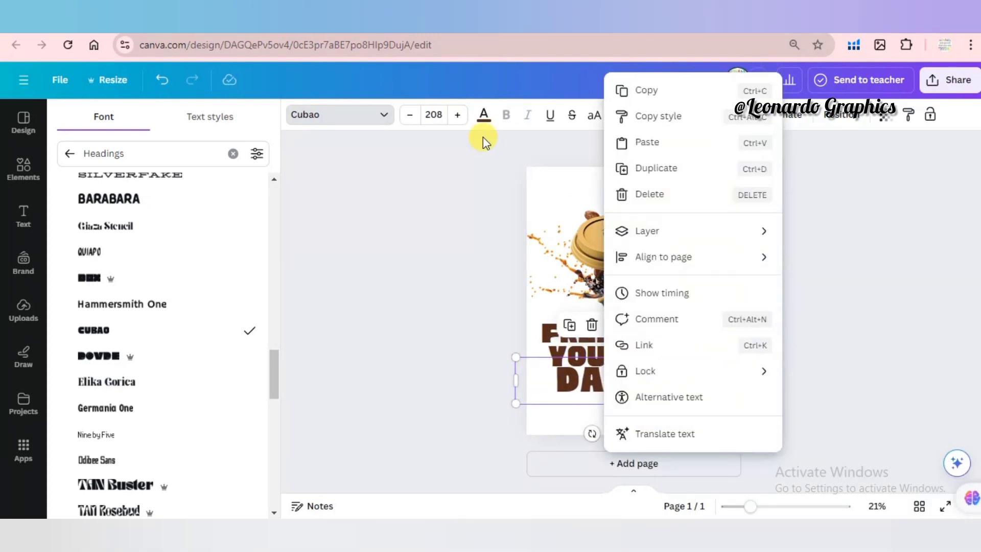
left_click(573, 359)
left_click(458, 120)
left_click(458, 120)
left_click(458, 120)
left_click(458, 120)
left_click(457, 120)
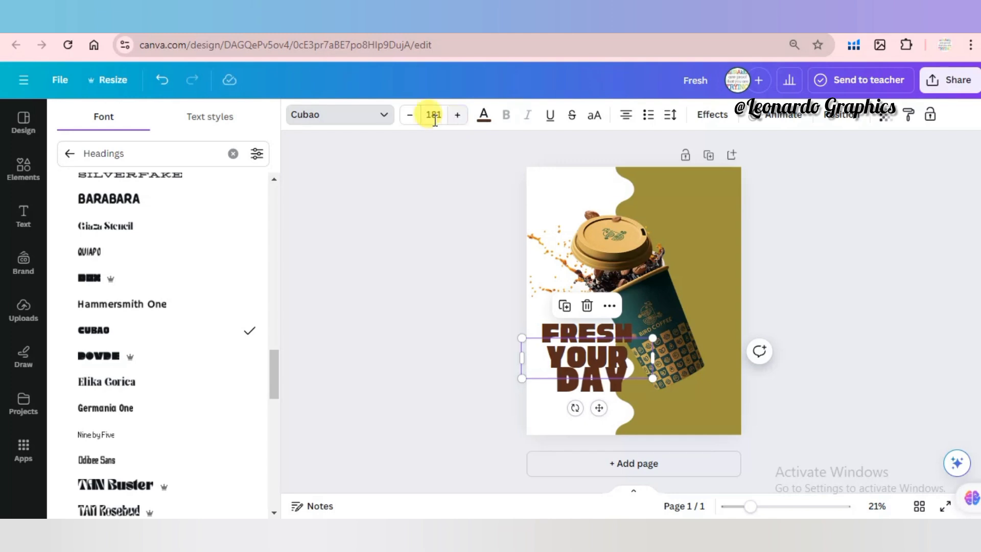
left_click(571, 384)
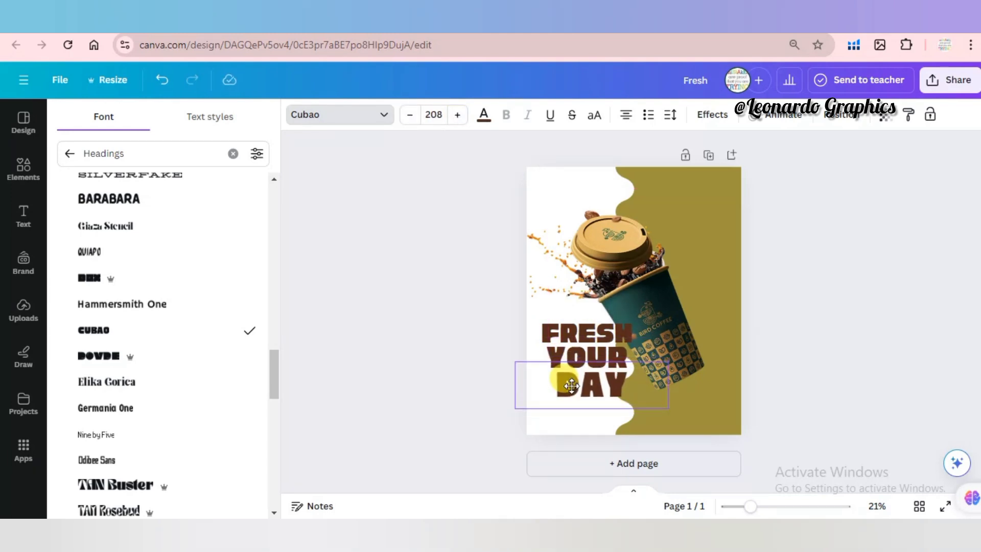
left_click(565, 346)
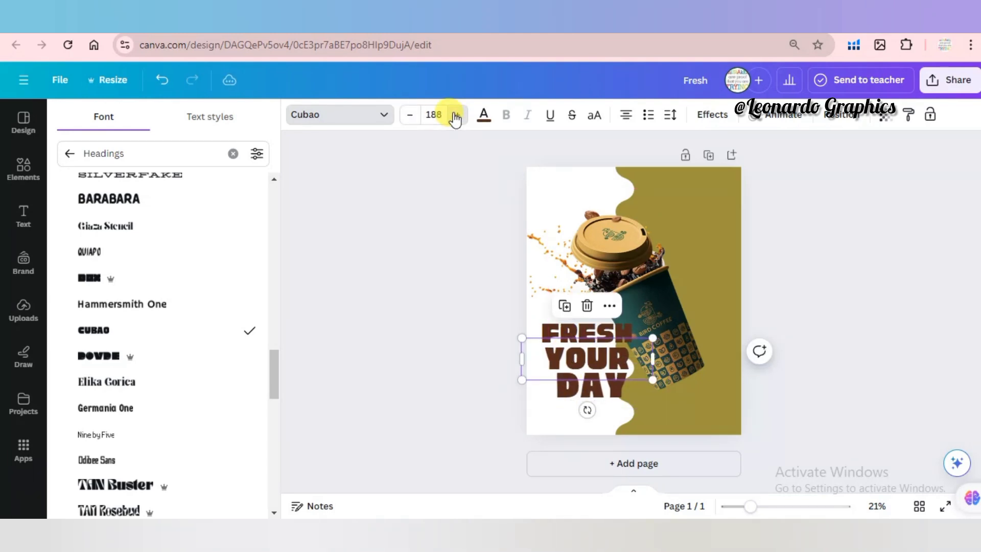
left_click(455, 115)
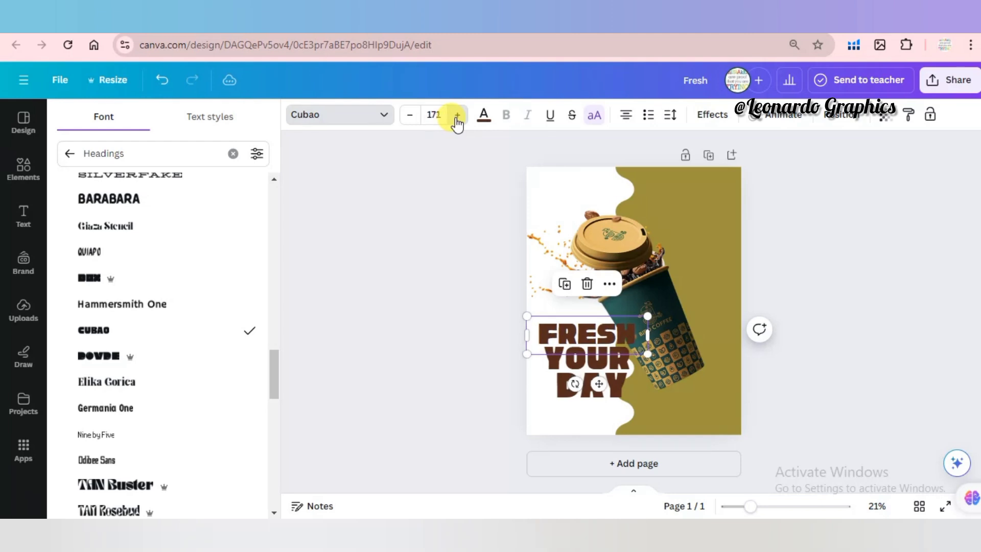
left_click(457, 116)
left_click(456, 116)
left_click(457, 116)
left_click(457, 116)
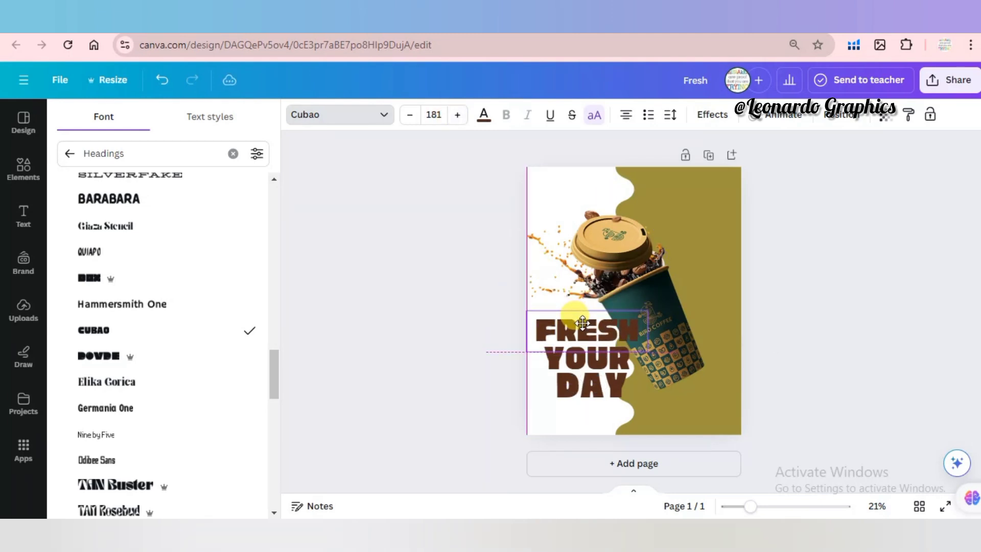
Select FRESH, YOUR and DAY together, scale them, and move the block up-left.
left_click(585, 360)
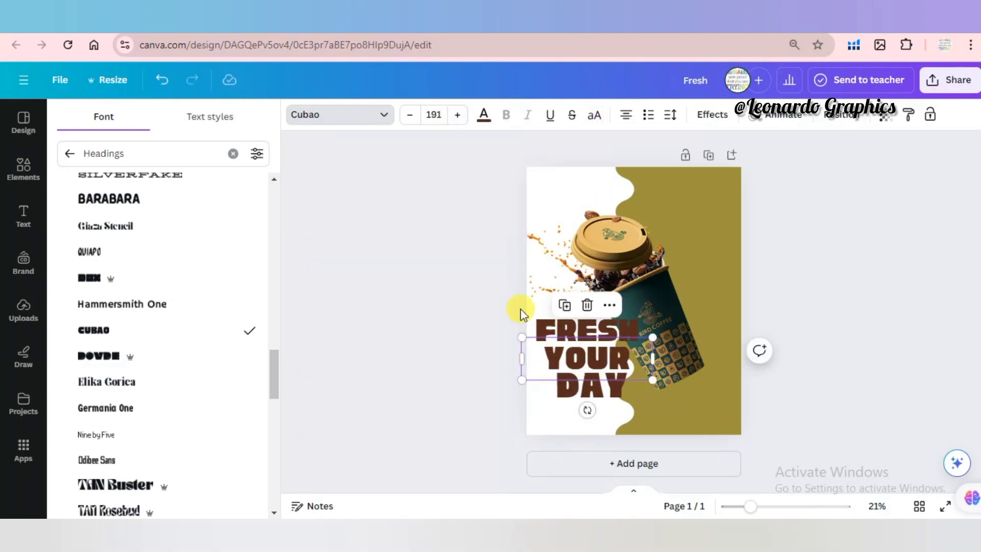
left_click(541, 327, "shift")
left_click(565, 387, "shift")
left_click_drag(668, 409, 687, 423)
left_click_drag(603, 374, 594, 369)
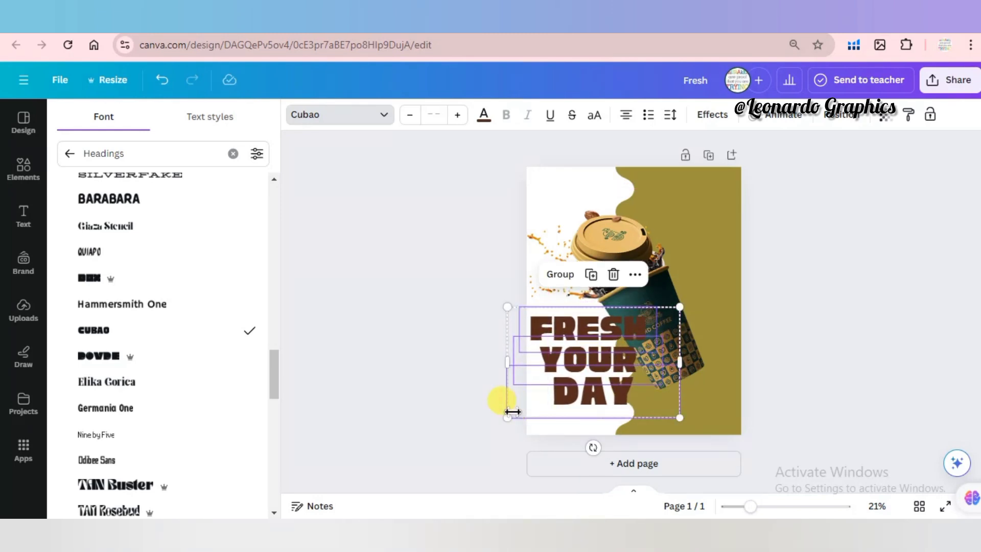
left_click_drag(509, 413, 514, 411)
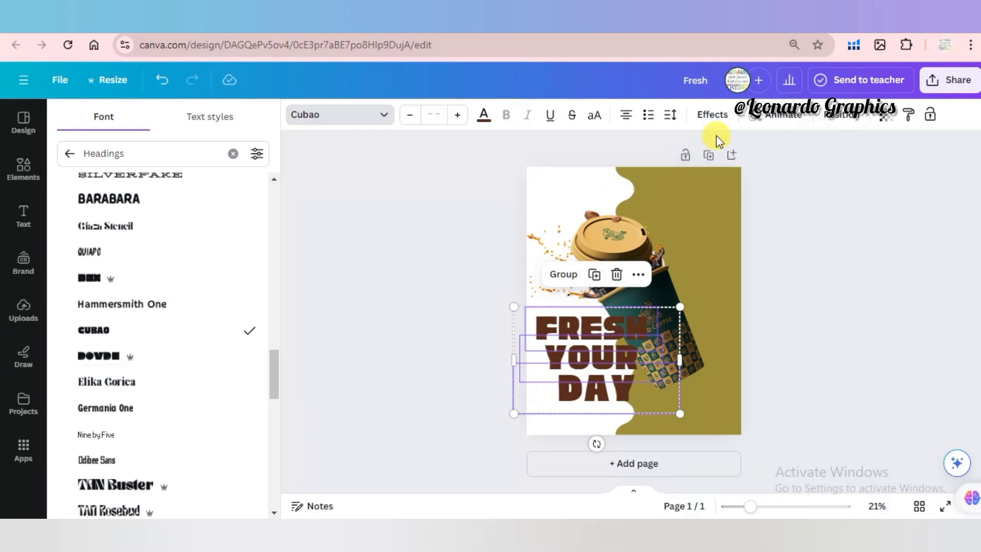
Move the coffee cup image to the top of the Layers list, in front of the text.
left_click(218, 115)
left_click(105, 121)
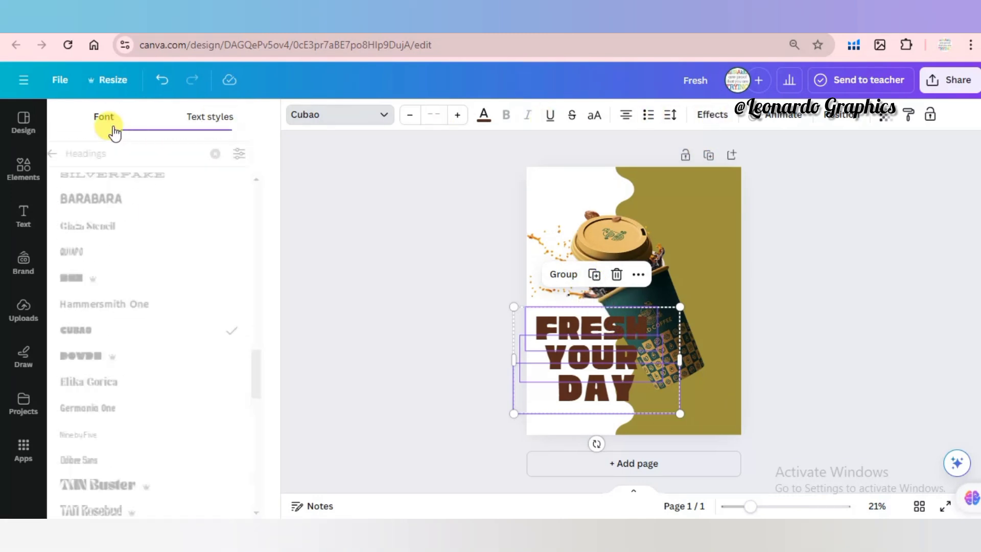
left_click(841, 114)
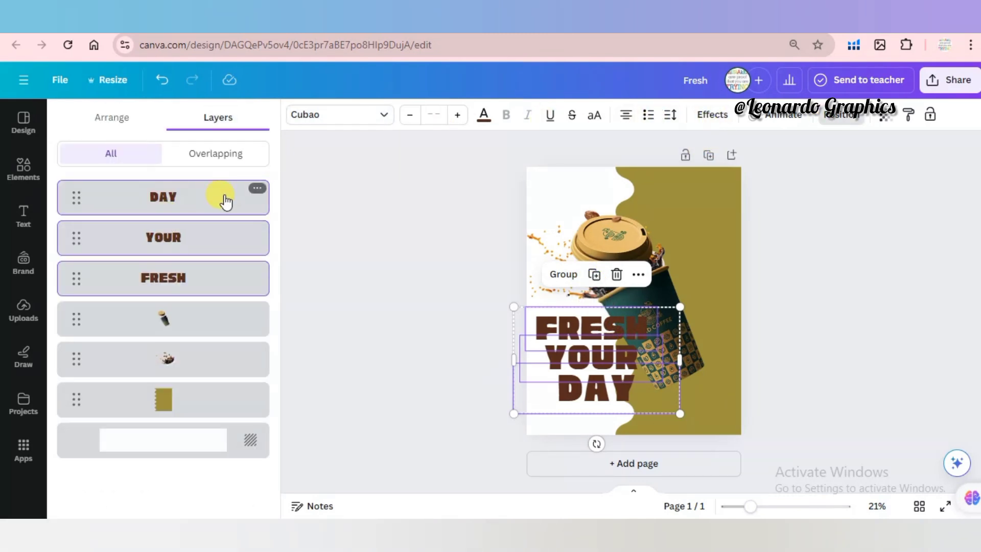
left_click_drag(205, 325, 215, 189)
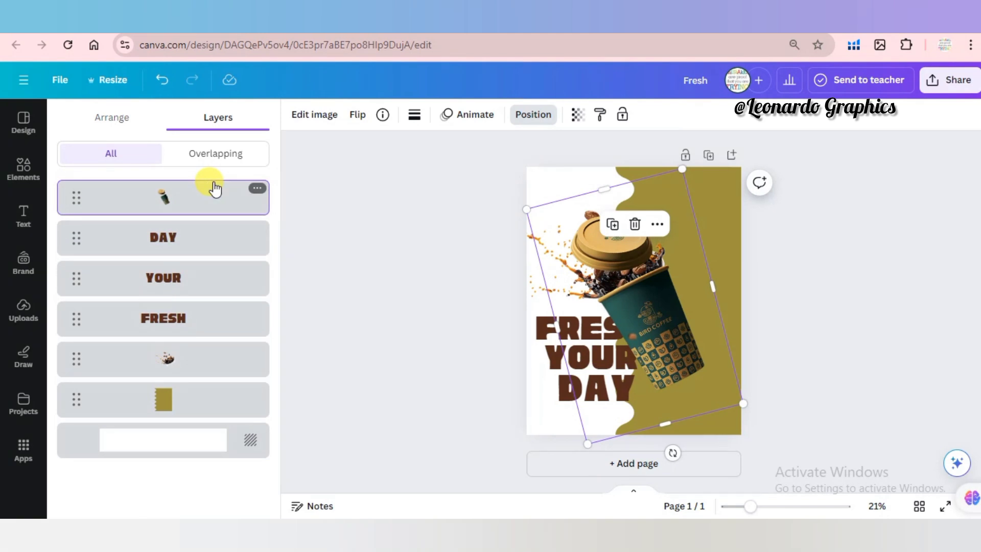
Select the three text lines and move the block slightly up.
left_click(551, 356)
left_click(548, 331, "shift")
left_click(565, 392, "shift")
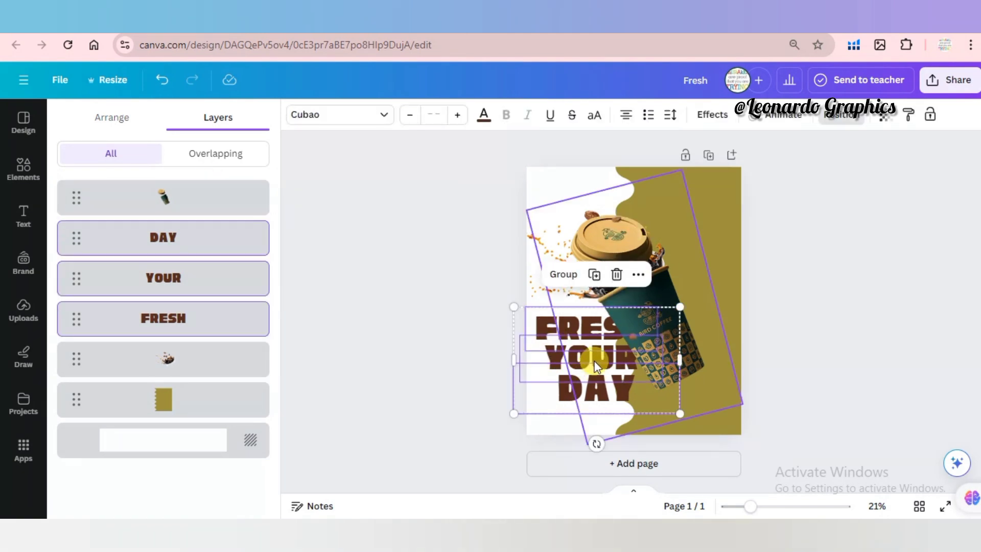
left_click_drag(596, 359, 588, 351)
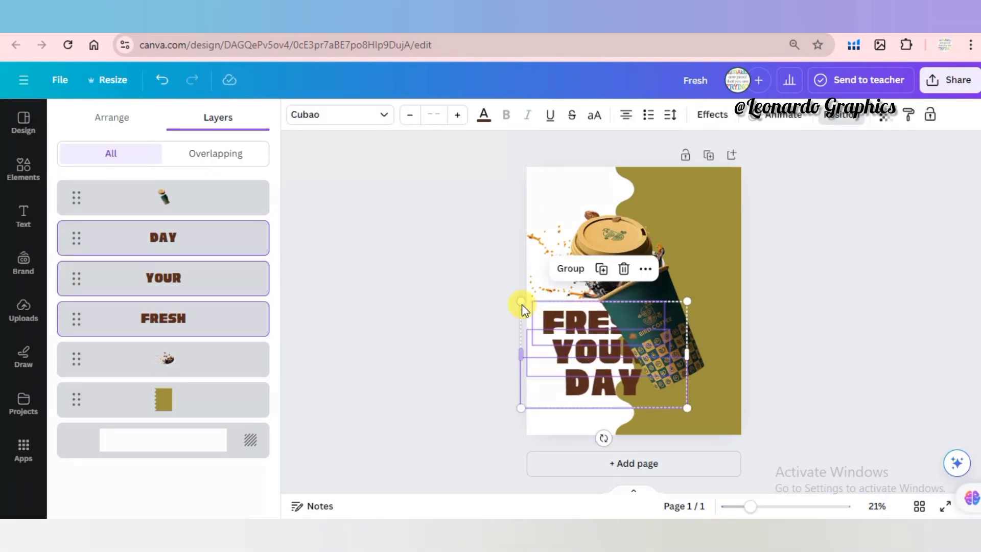
left_click_drag(514, 297, 518, 299)
left_click(474, 295)
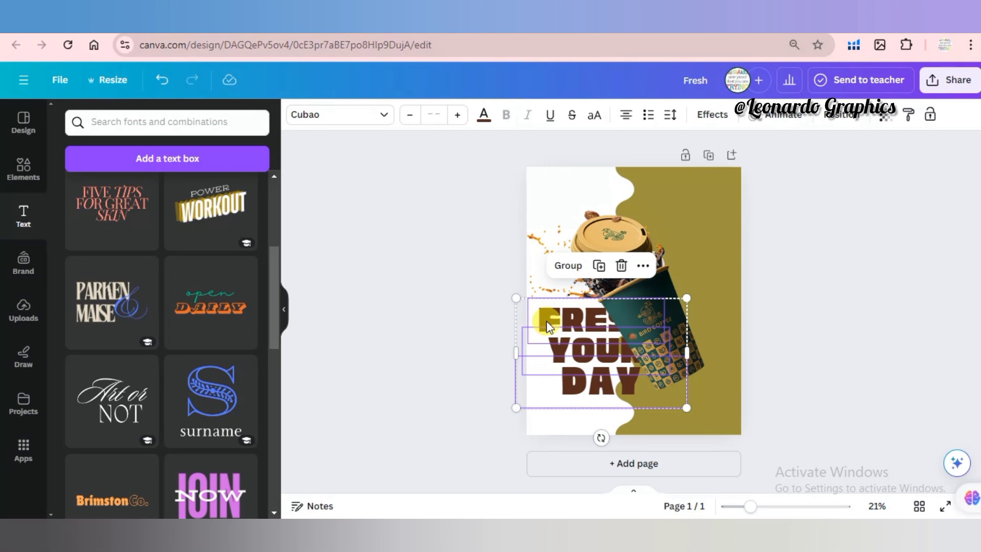
Apply the Hollow effect to the FRESH copy with outline thickness 34.
left_click(432, 311)
left_click(562, 319)
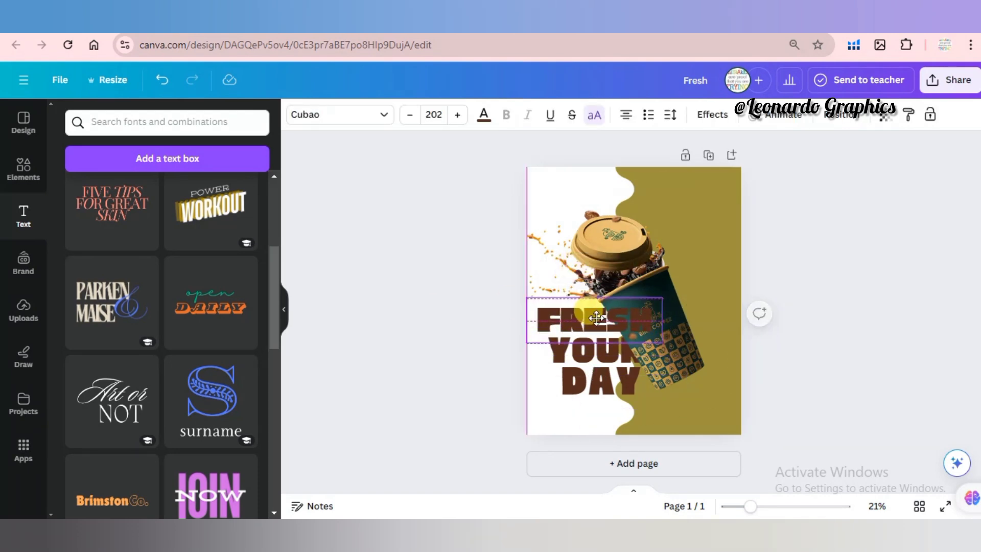
left_click(707, 115)
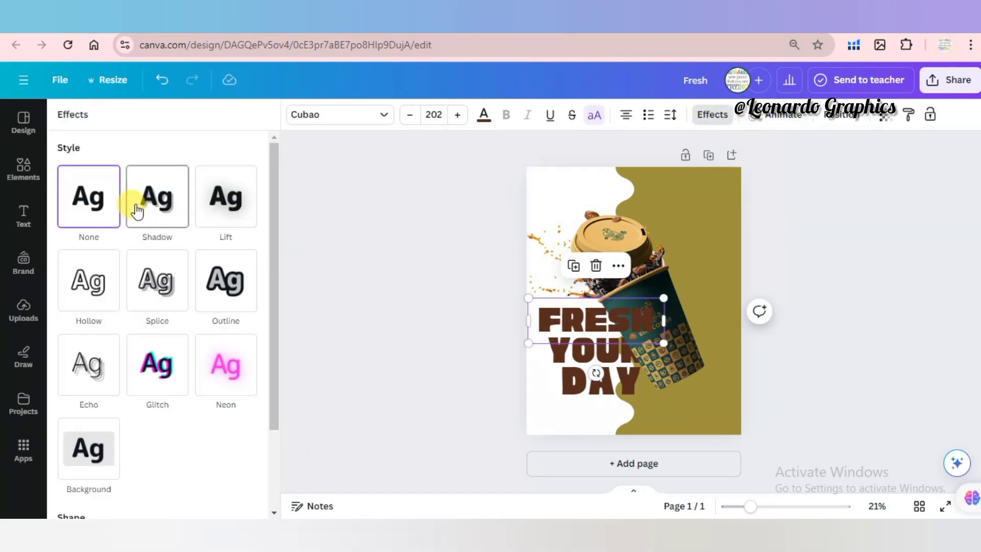
left_click(83, 281)
left_click_drag(138, 366, 113, 369)
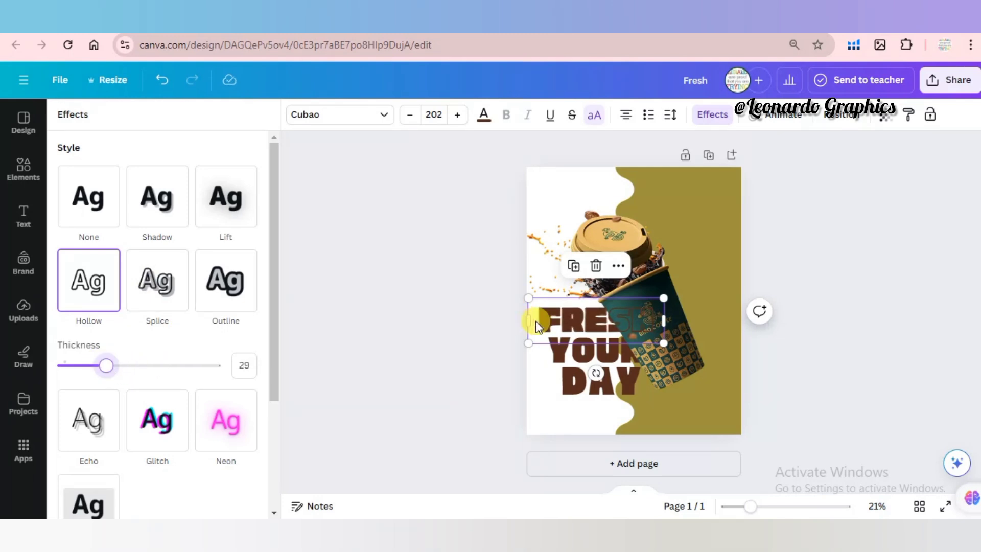
Undo the accidental shift of the hollow FRESH copy and reselect it in Effects.
mouse_move(536, 321)
left_mouse_down()
mouse_move(570, 321)
mouse_move(569, 345)
mouse_move(542, 323)
mouse_move(552, 324)
left_mouse_up()
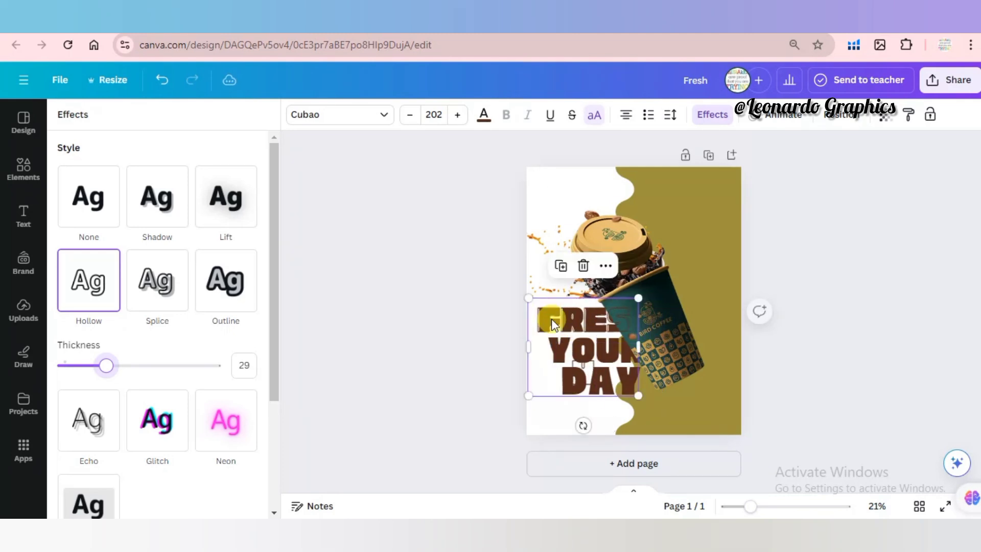
left_click(431, 345)
key("ctrl+z")
key("ctrl+z")
left_click(430, 344)
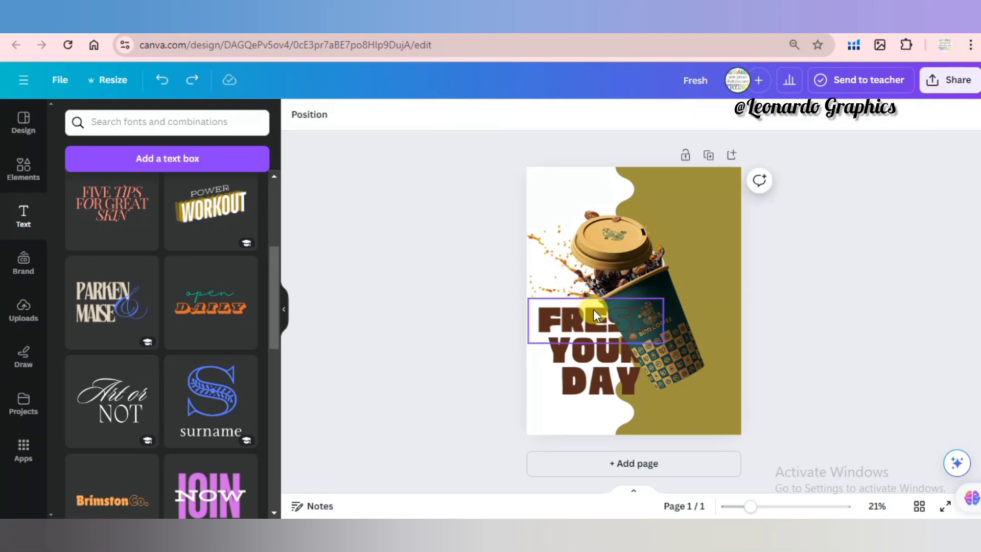
left_click(596, 314)
left_click(715, 115)
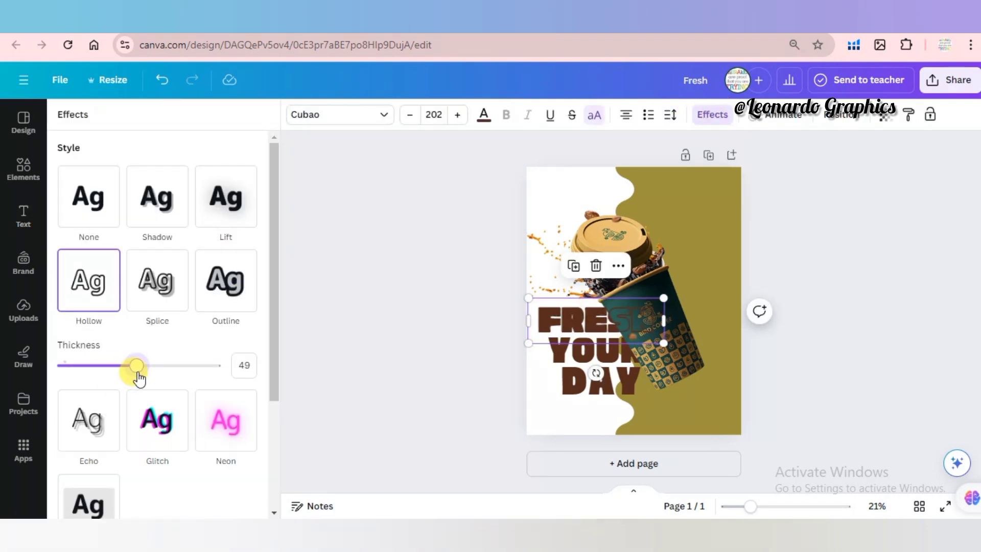
left_click(558, 356)
left_click(559, 341)
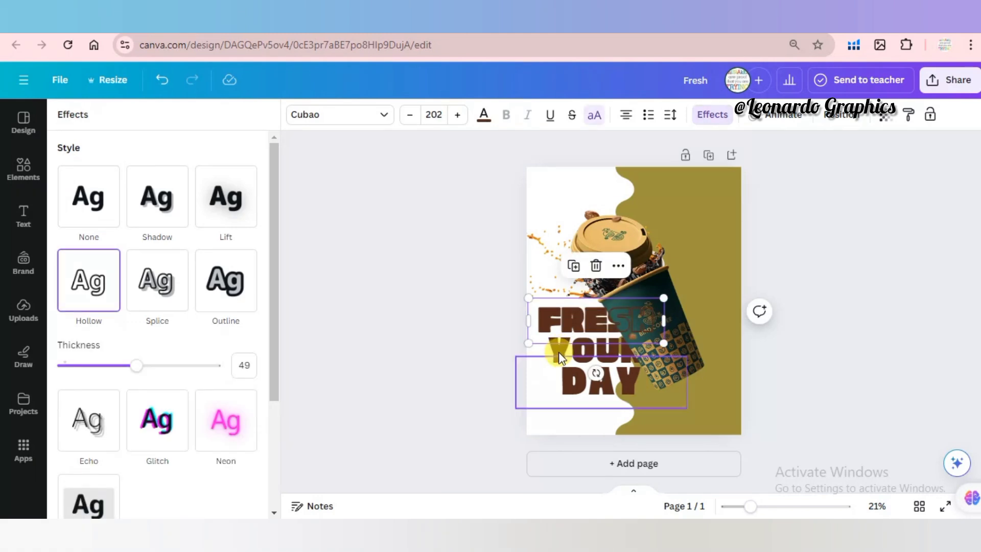
left_click(623, 353)
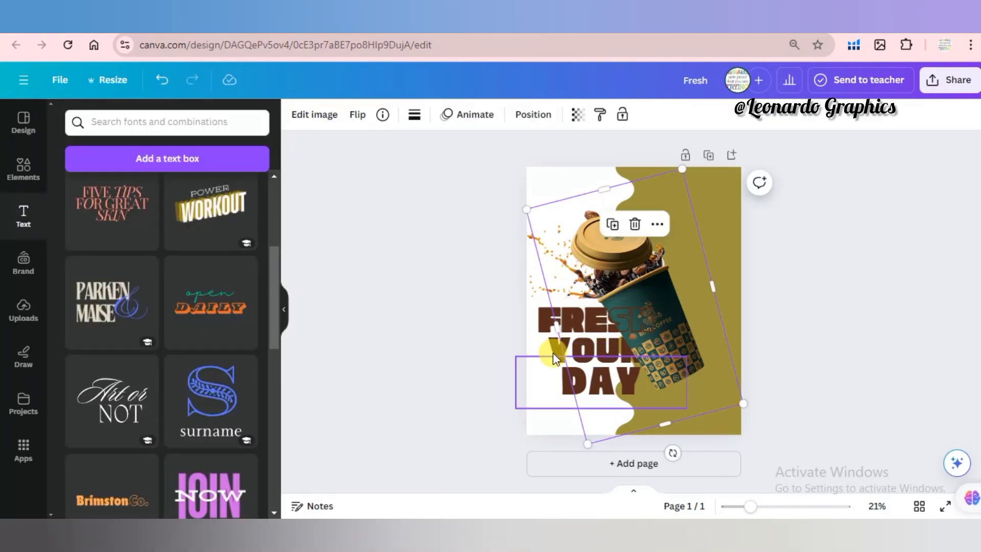
Duplicate YOUR, align the copy over the original, and make it Hollow.
left_click(520, 117)
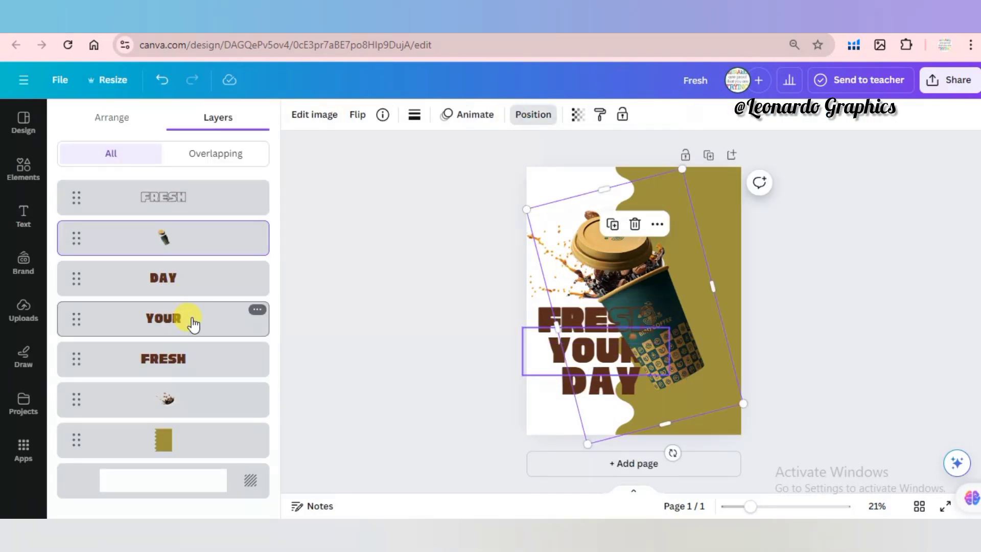
left_click(192, 324)
left_click(576, 297)
left_click_drag(601, 340, 600, 337)
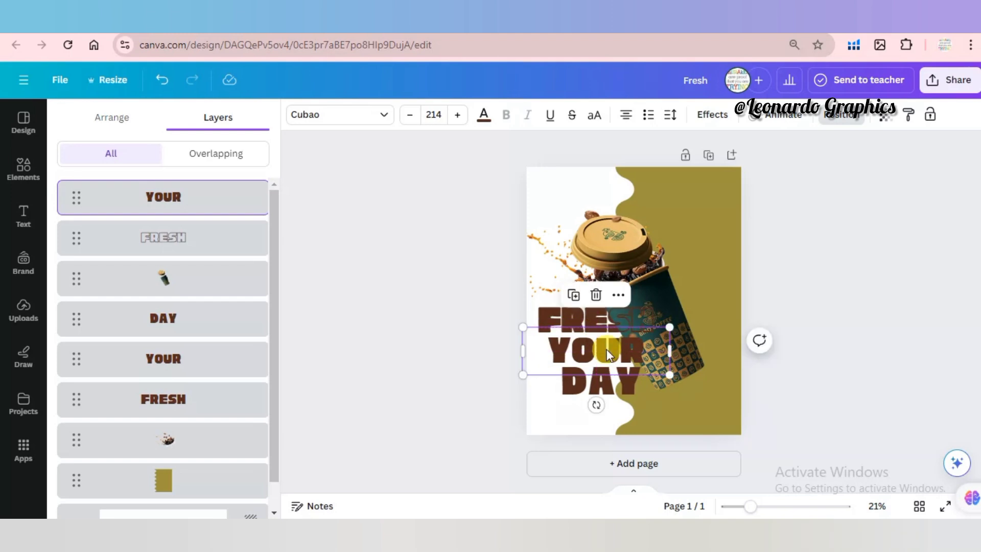
left_click(708, 113)
left_click(91, 293)
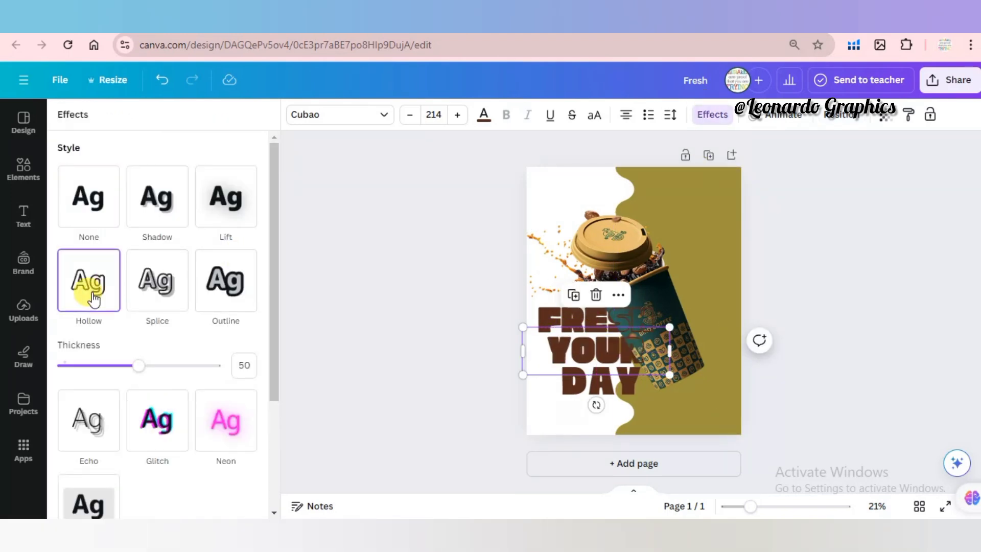
Duplicate DAY over itself, make the copy Hollow, and thin its outline to 1.
left_click(565, 393)
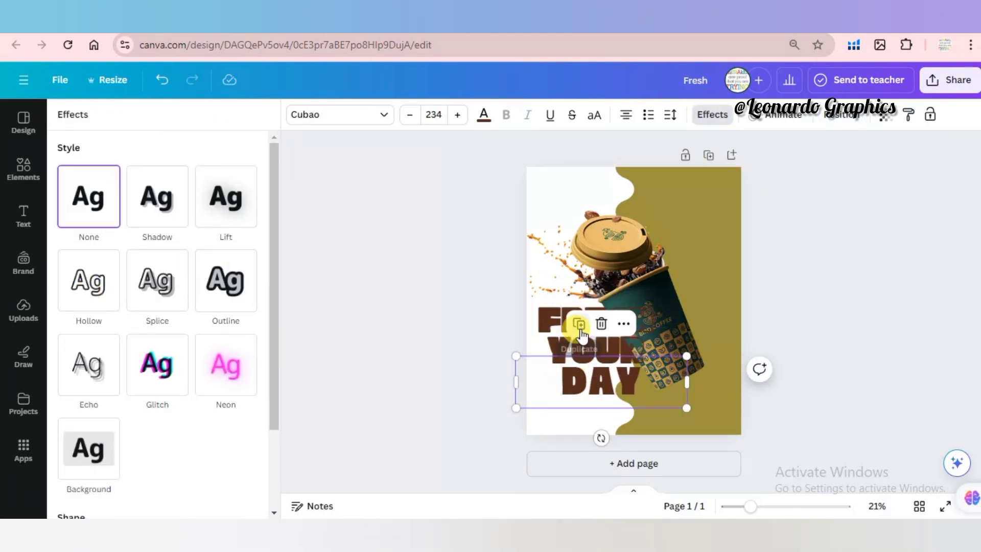
left_click(579, 325)
left_click_drag(584, 388, 585, 387)
left_click(100, 289)
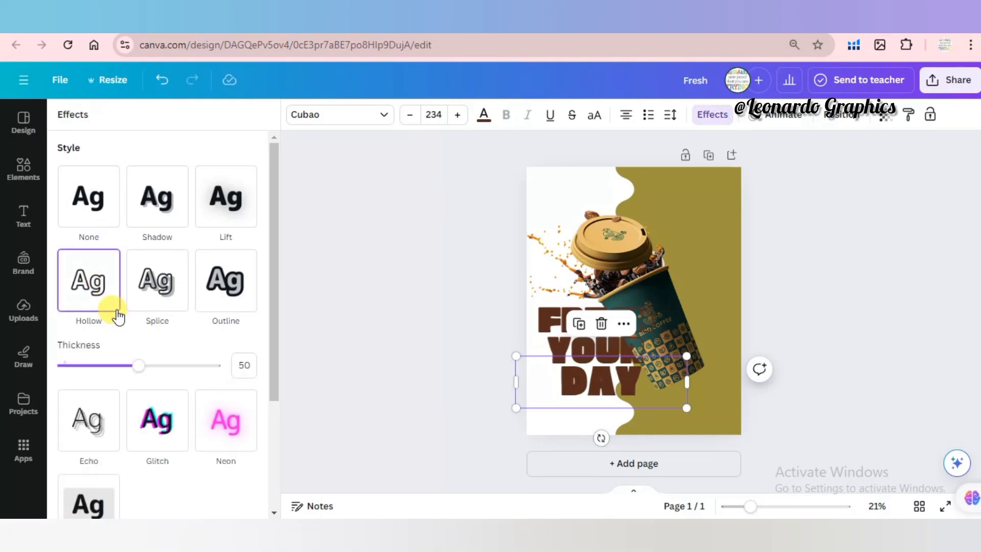
mouse_move(136, 365)
left_mouse_down()
mouse_move(153, 361)
mouse_move(27, 367)
left_mouse_up()
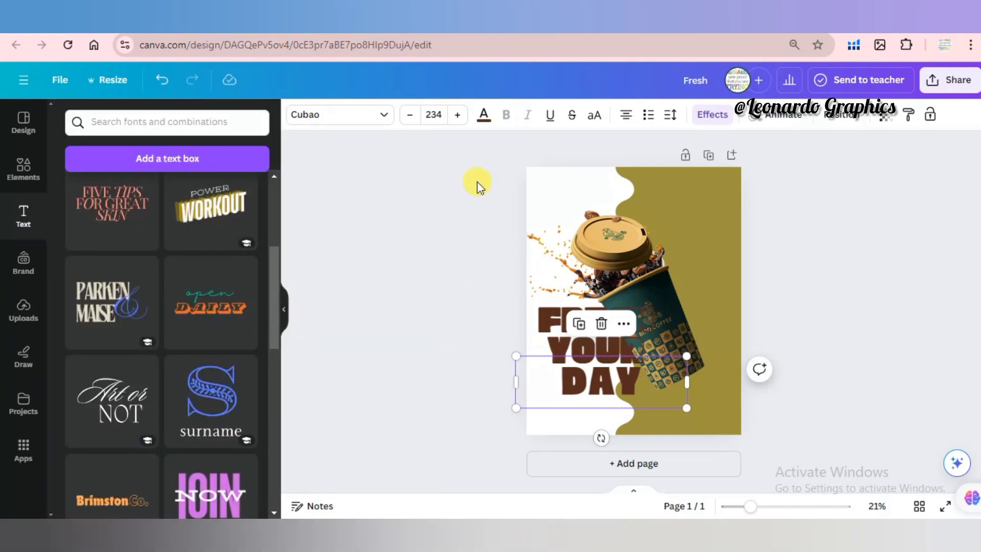
Search the elements library for 'coffee beans splash' and show the photo results.
left_click(477, 186)
left_click(24, 169)
left_click(153, 121)
type("coffee beans splashing")
key("Return")
left_click(199, 124)
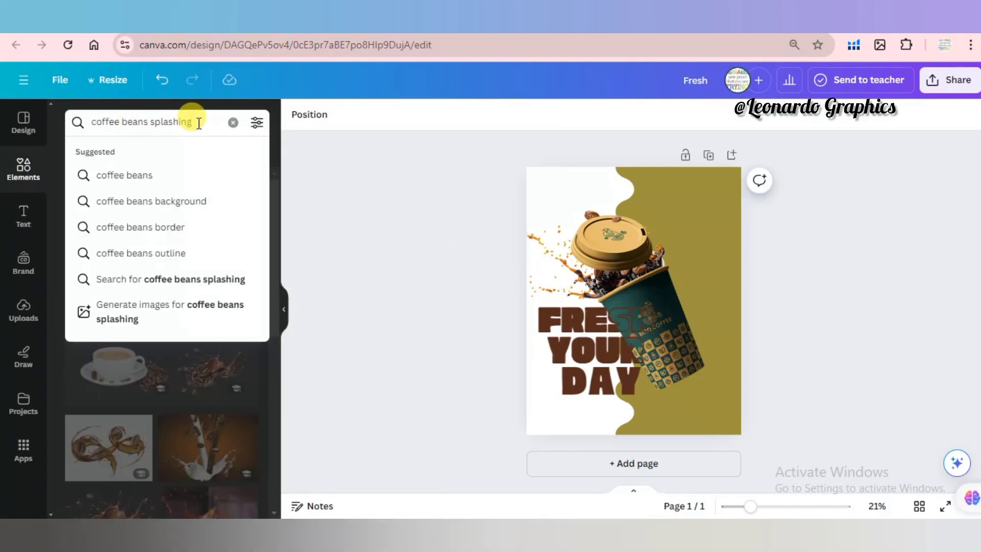
key("BackSpace")
key("BackSpace")
key("BackSpace")
key("Return")
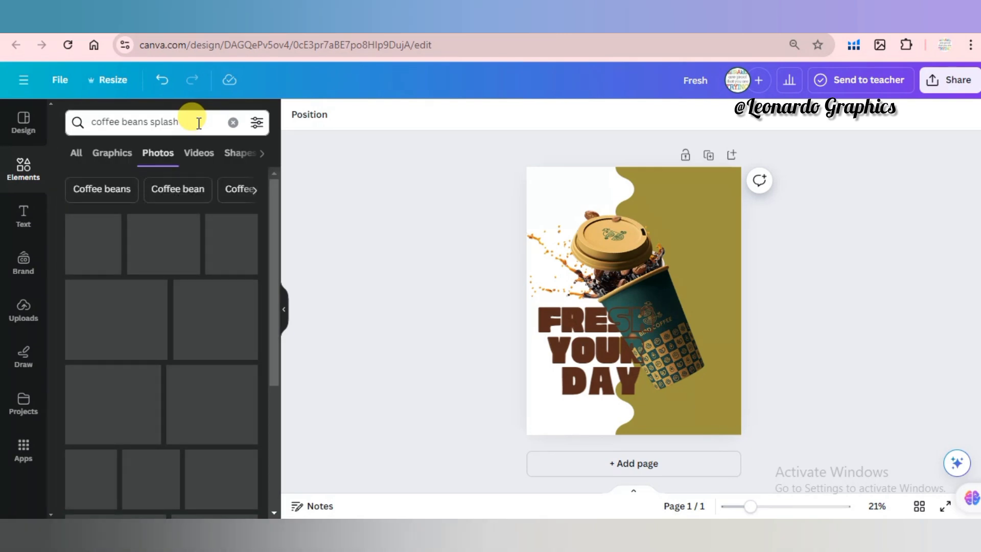
left_click(113, 154)
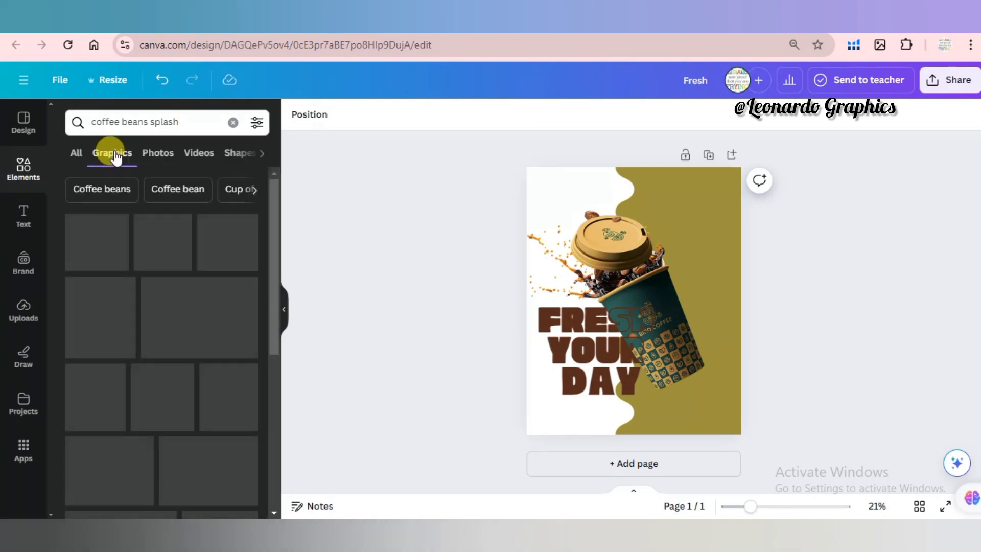
left_click(158, 152)
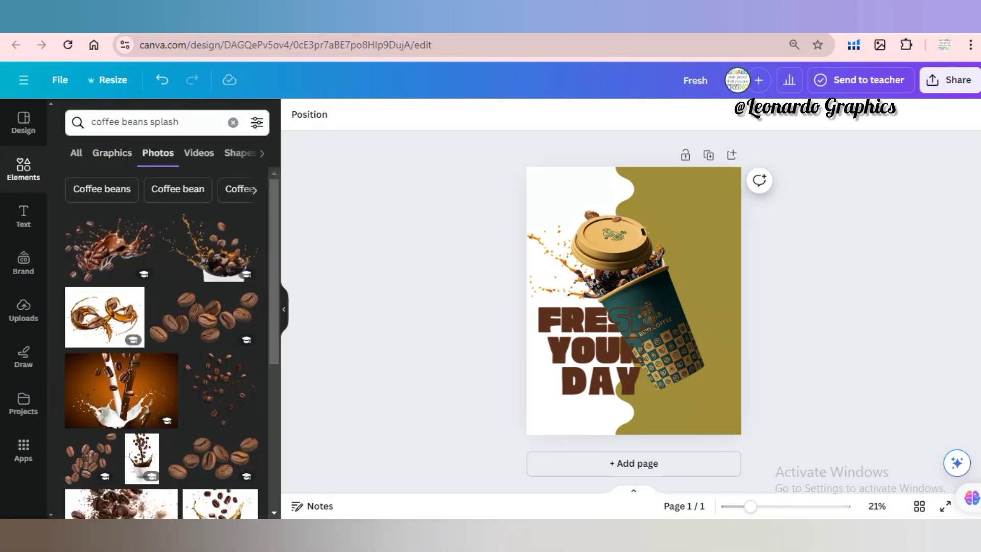
Add a coffee-bean splash photo at the lower right, flipped horizontally, enlarged and layered behind the cup.
left_click(107, 247)
left_click_drag(613, 325, 723, 345)
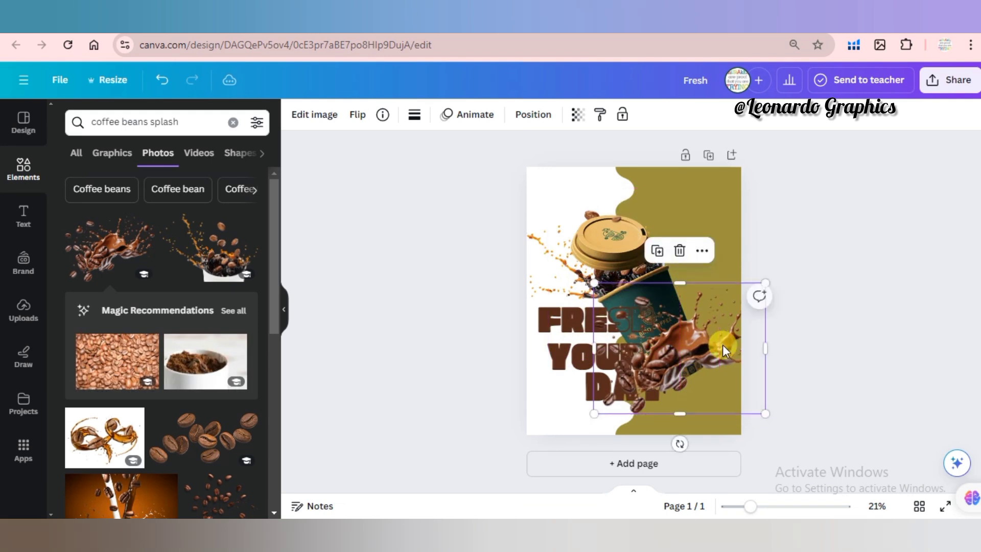
left_click(363, 125)
left_click(362, 146)
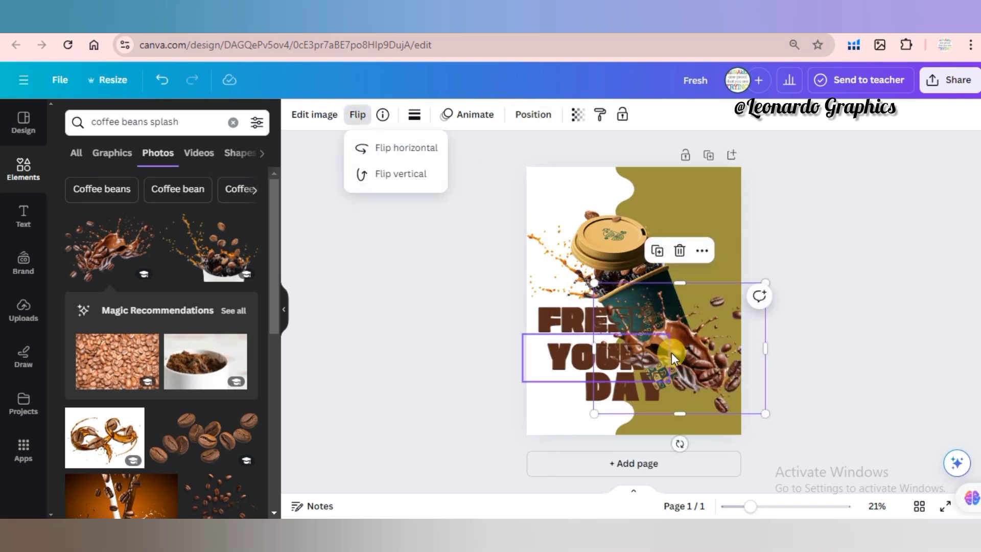
left_click_drag(594, 413, 576, 426)
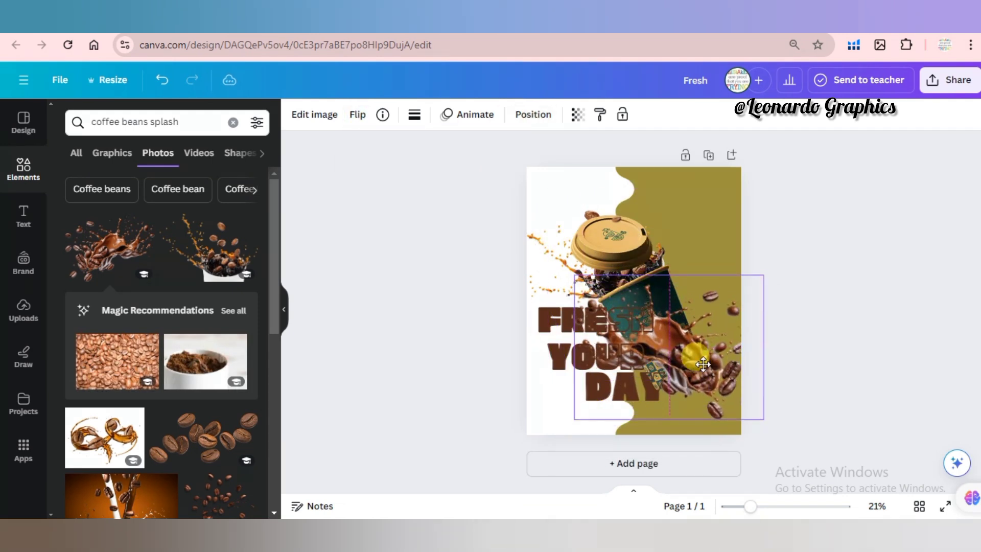
left_click(533, 114)
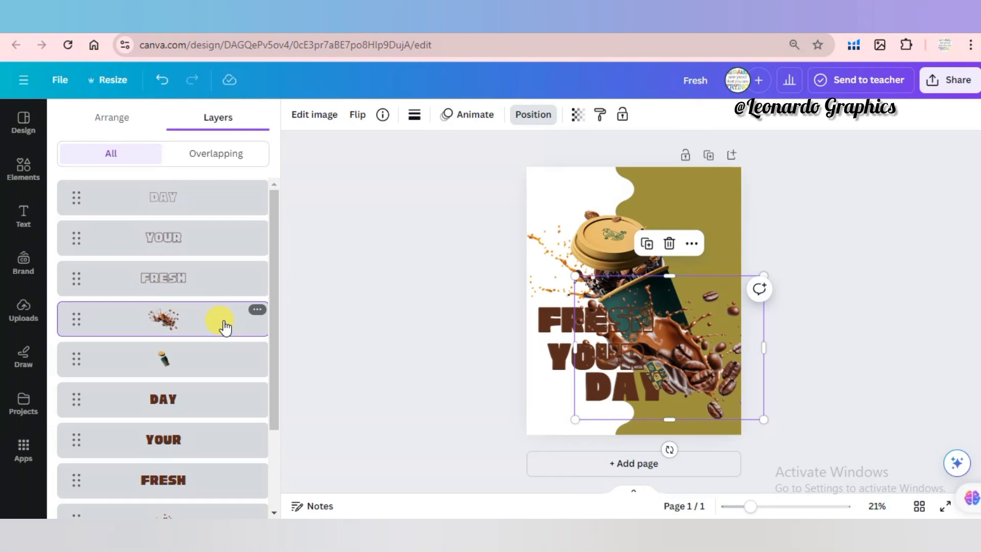
left_click_drag(218, 374, 219, 379)
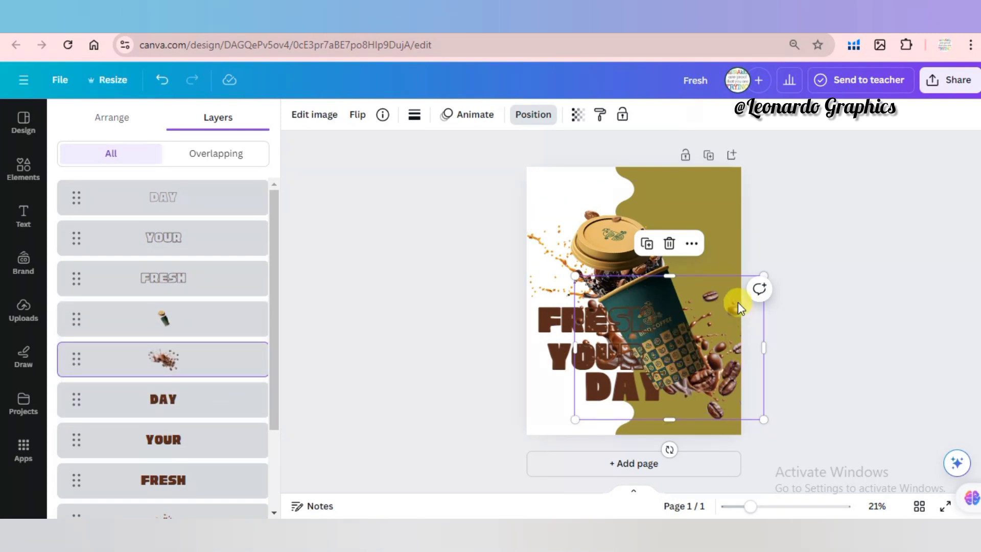
mouse_move(733, 350)
left_mouse_down()
mouse_move(724, 330)
mouse_move(727, 345)
left_mouse_up()
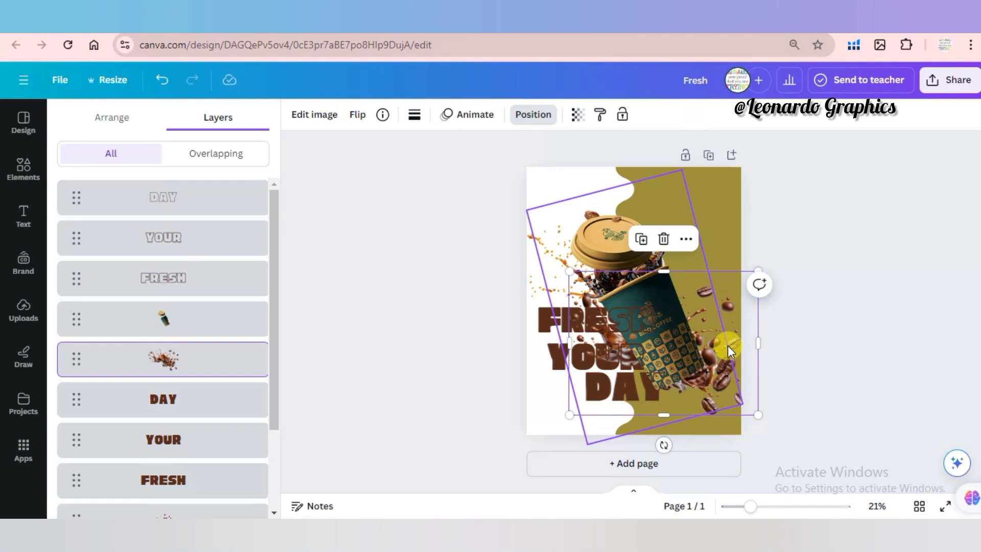
Rerun the coffee beans splash photo search and select the 'coffee beans' words for replacing.
left_click(21, 166)
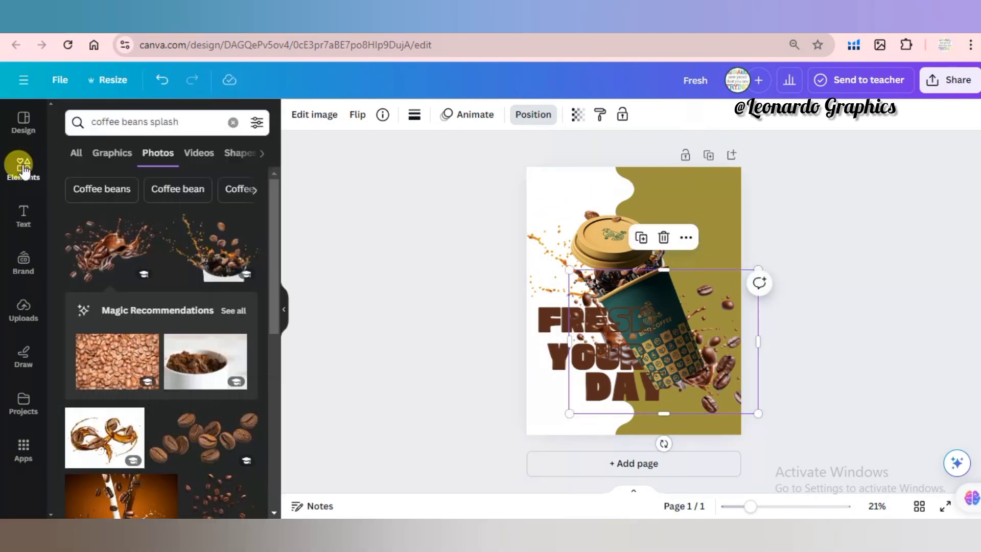
left_click(175, 127)
left_click(132, 179)
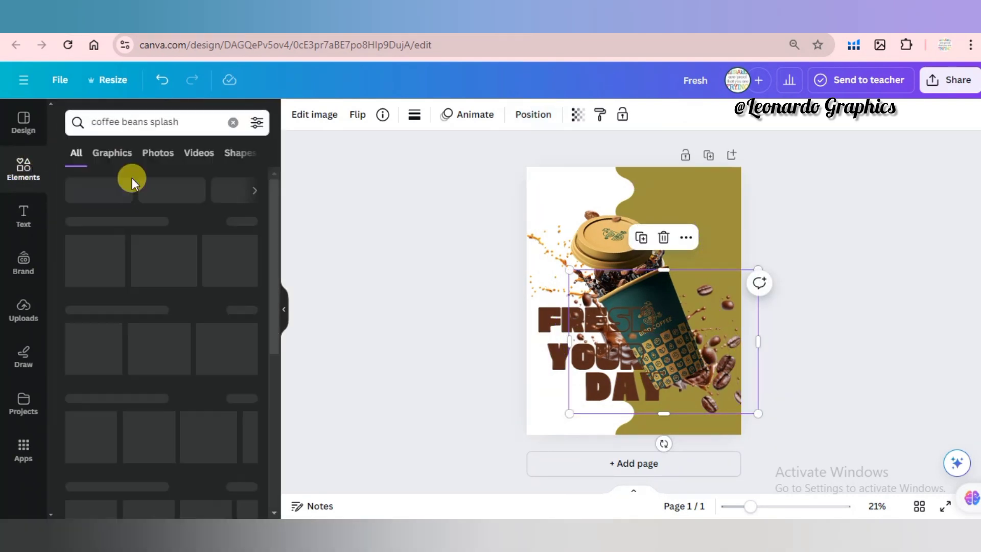
left_click(153, 154)
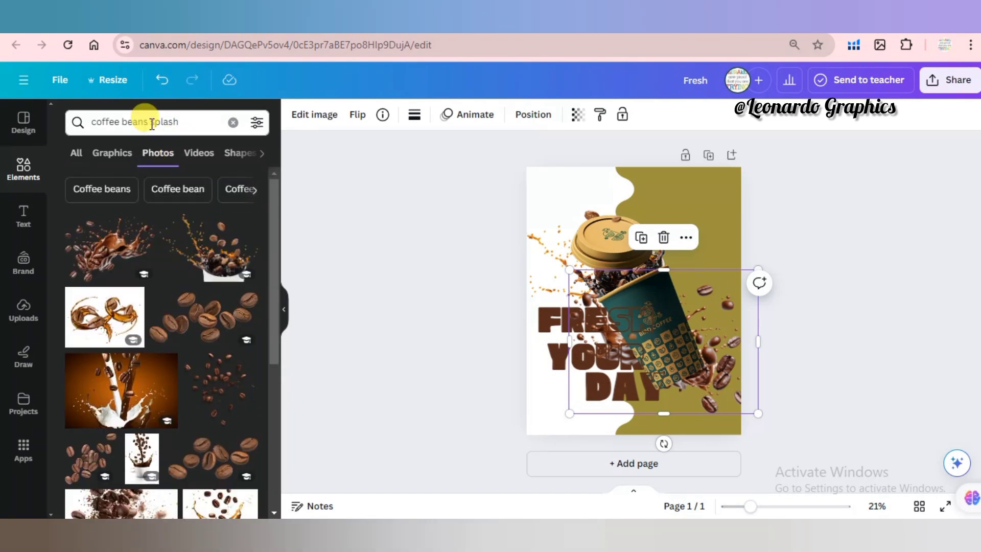
left_click_drag(152, 124, 91, 122)
Search for 'chocolate splash' photos and add a chocolate splash photo, discarding a swirl photo.
type("chocolate")
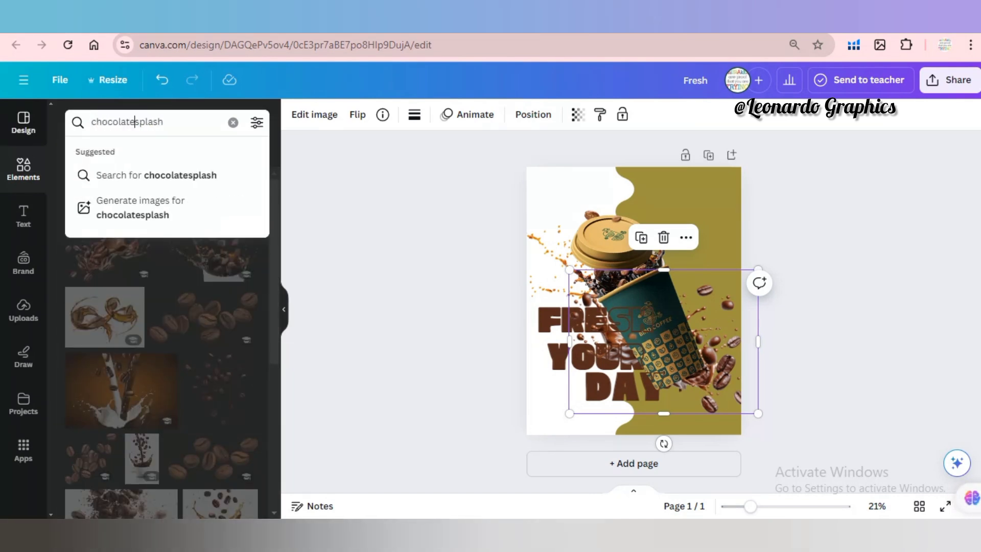
key("Return")
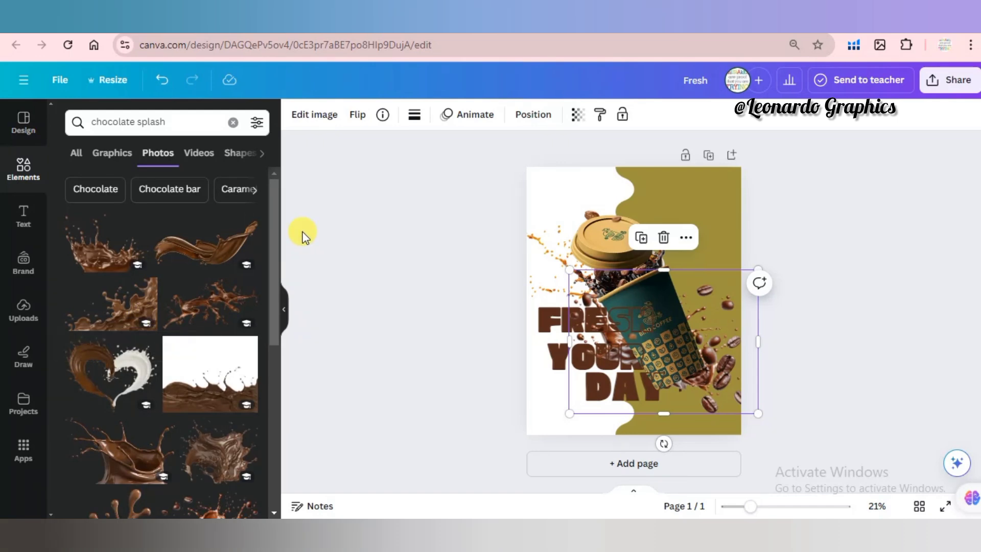
left_click_drag(276, 218, 274, 385)
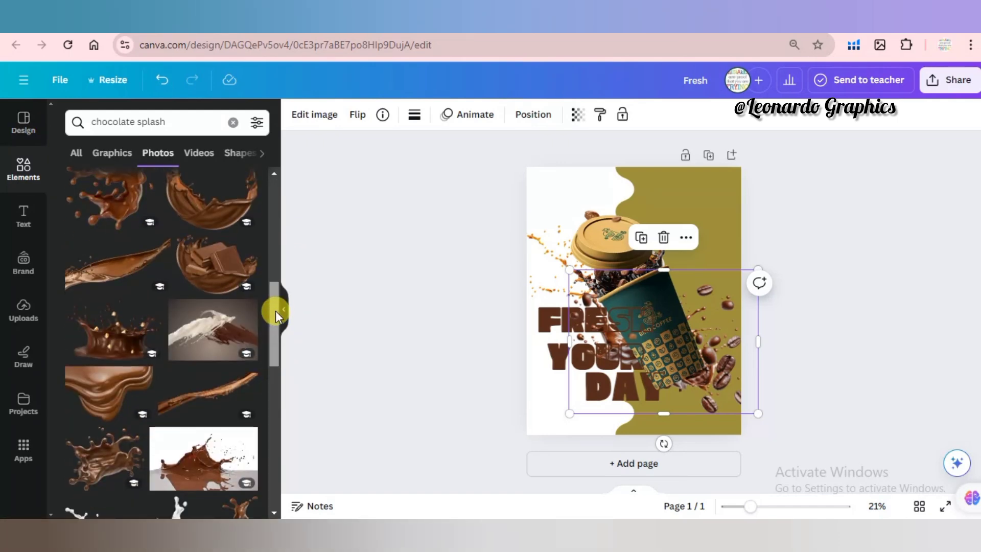
mouse_move(275, 311)
left_mouse_down()
mouse_move(275, 377)
mouse_move(282, 309)
left_mouse_up()
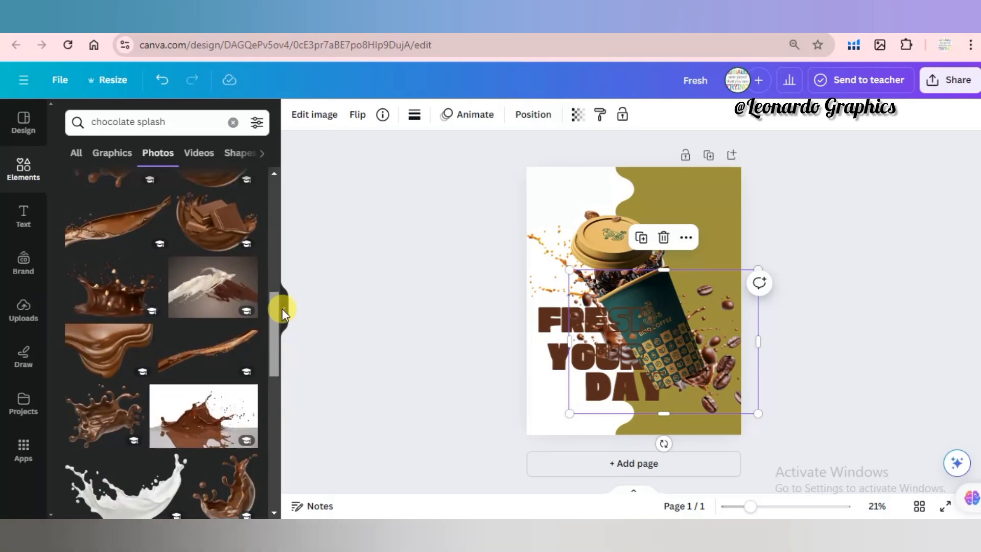
scroll(234, 416, "down", 2)
left_click(234, 416)
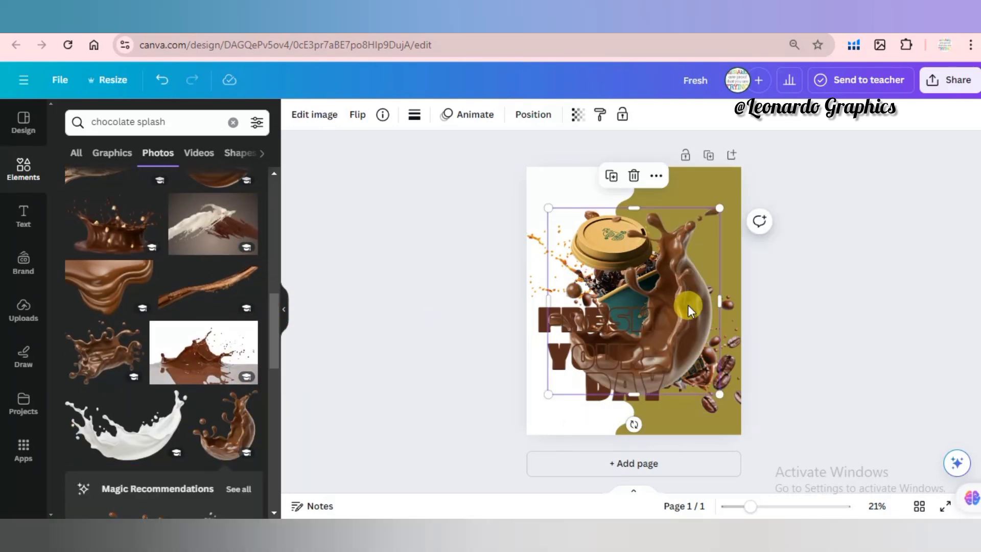
key("Delete")
left_click_drag(274, 316, 278, 356)
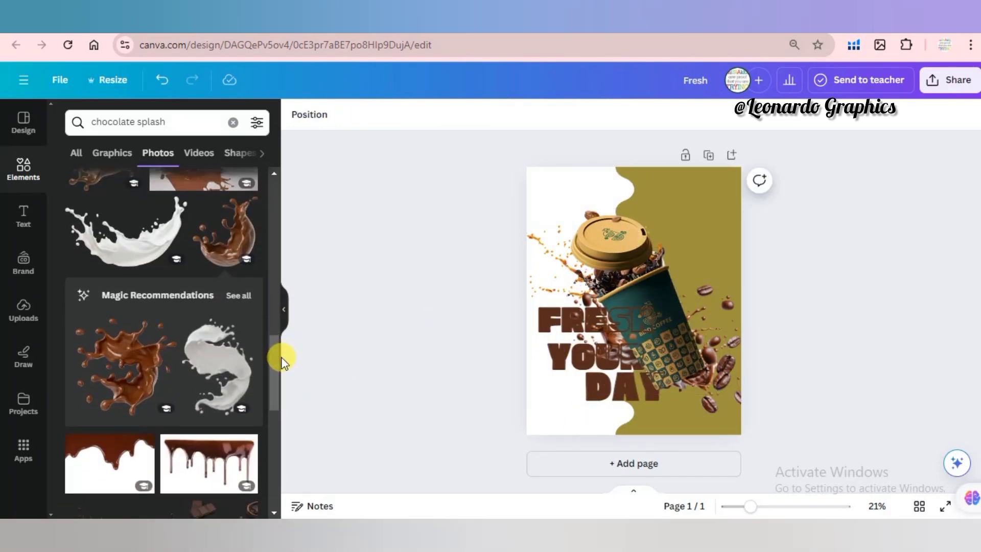
left_click(144, 375)
Shrink the chocolate splash over the cup, flip it vertically, and layer it behind the cup.
left_click_drag(664, 307, 693, 308)
left_click_drag(578, 224, 600, 244)
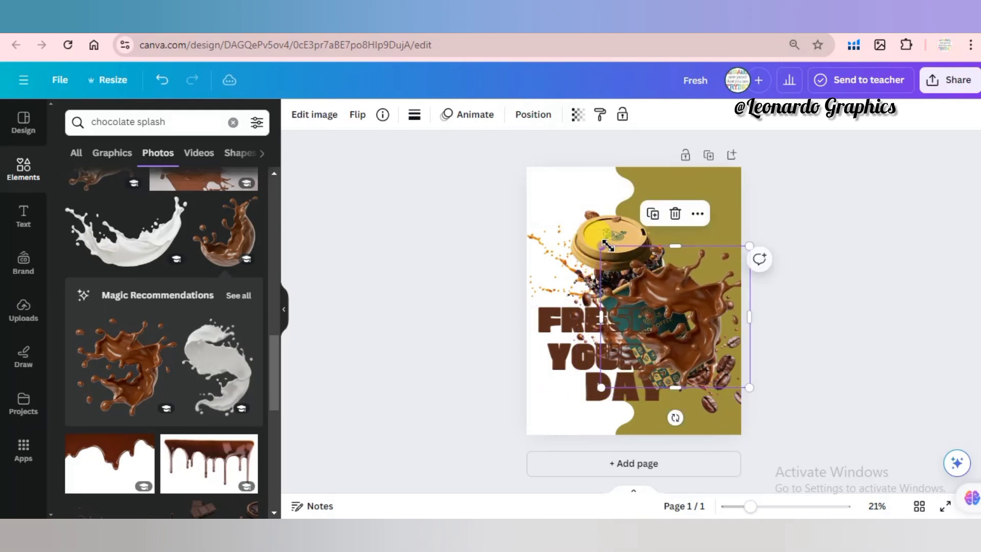
mouse_move(692, 305)
left_mouse_down()
mouse_move(695, 297)
mouse_move(690, 304)
left_mouse_up()
left_click(358, 114)
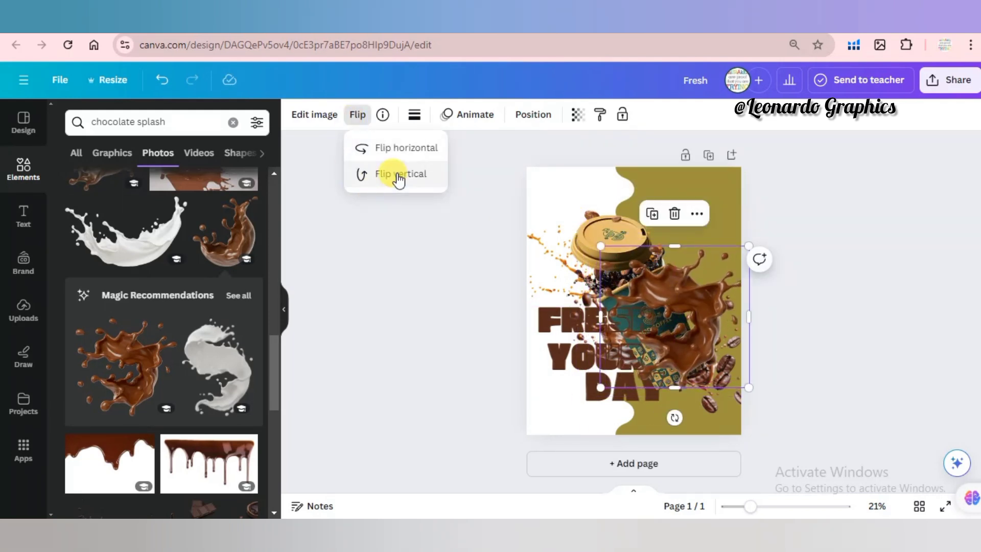
left_click(398, 175)
left_click(402, 146)
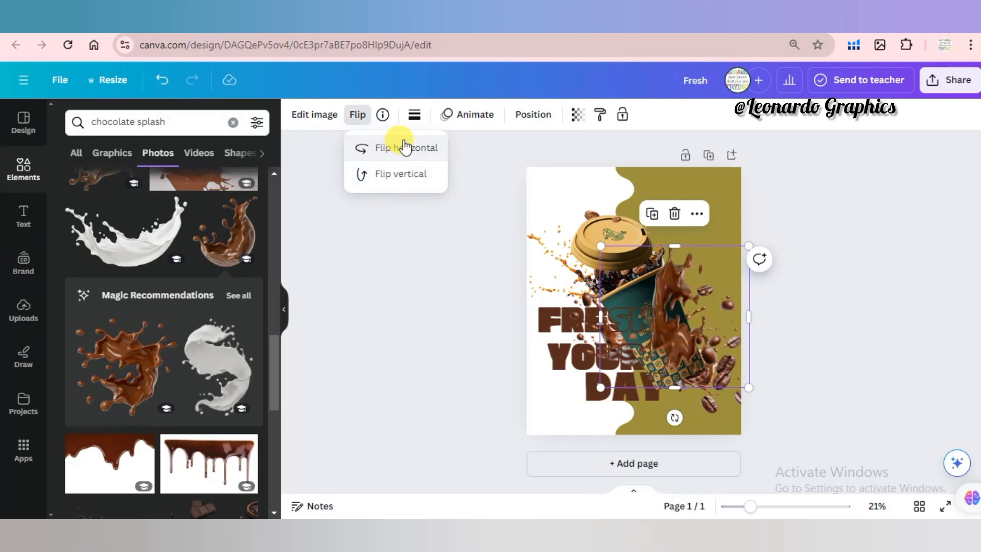
left_click(407, 152)
left_click(532, 114)
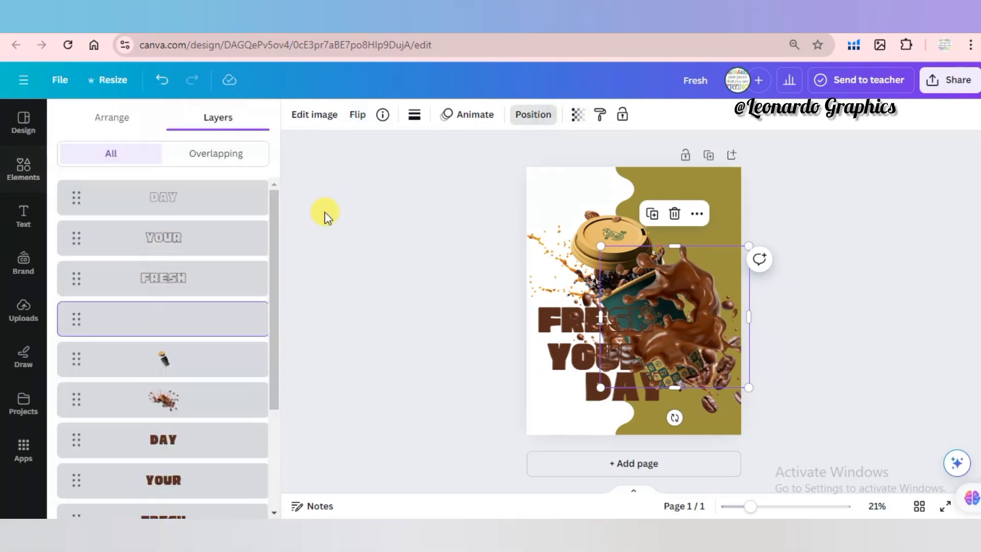
left_click_drag(227, 325, 221, 379)
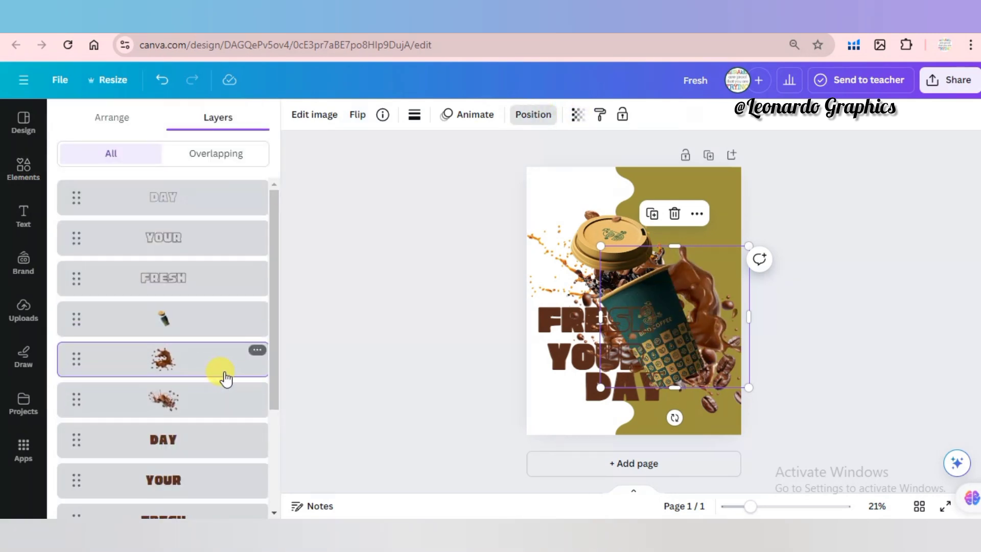
Duplicate the chocolate splash and crop the copy's top, right and left edges.
left_click(653, 214)
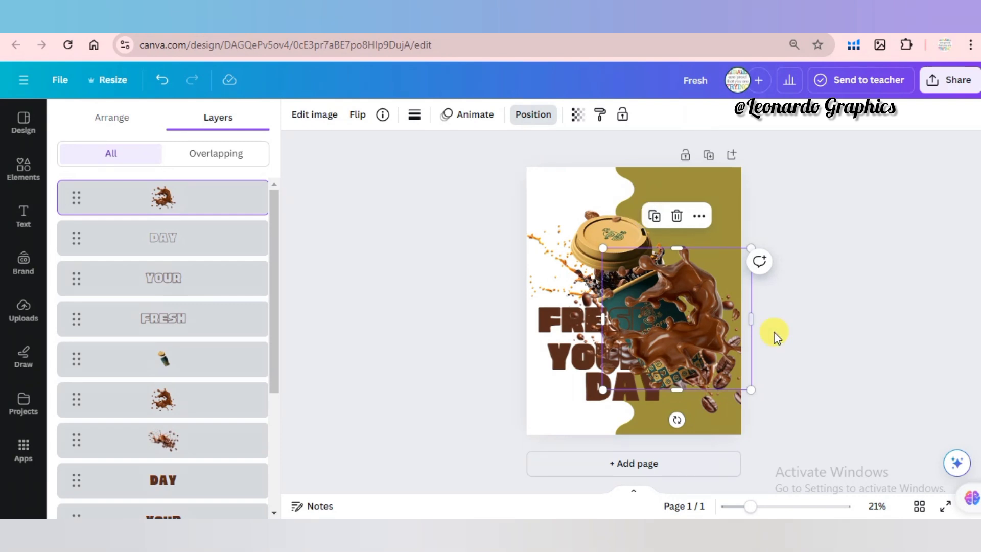
left_click_drag(676, 248, 678, 316)
left_click_drag(752, 356, 692, 360)
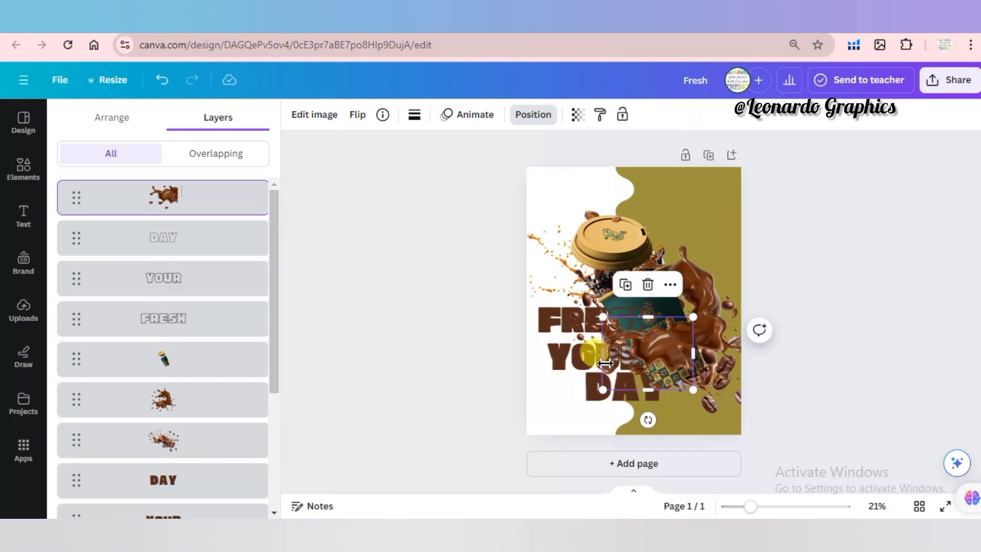
left_click_drag(608, 359, 582, 358)
Send the splash layer behind the DAY and YOUR text layers.
left_click(423, 357)
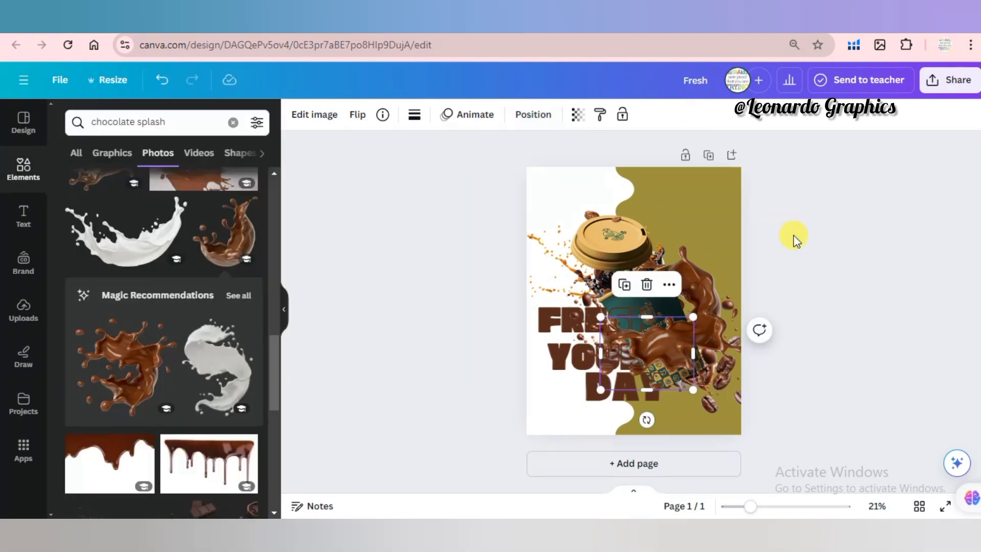
left_click(668, 330)
left_click(542, 119)
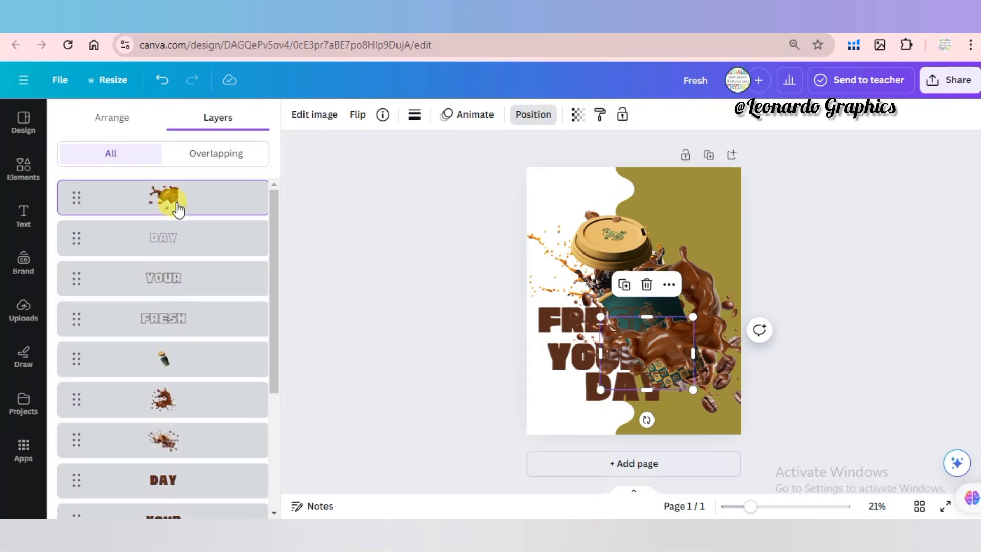
left_click_drag(203, 201, 207, 286)
left_click(402, 272)
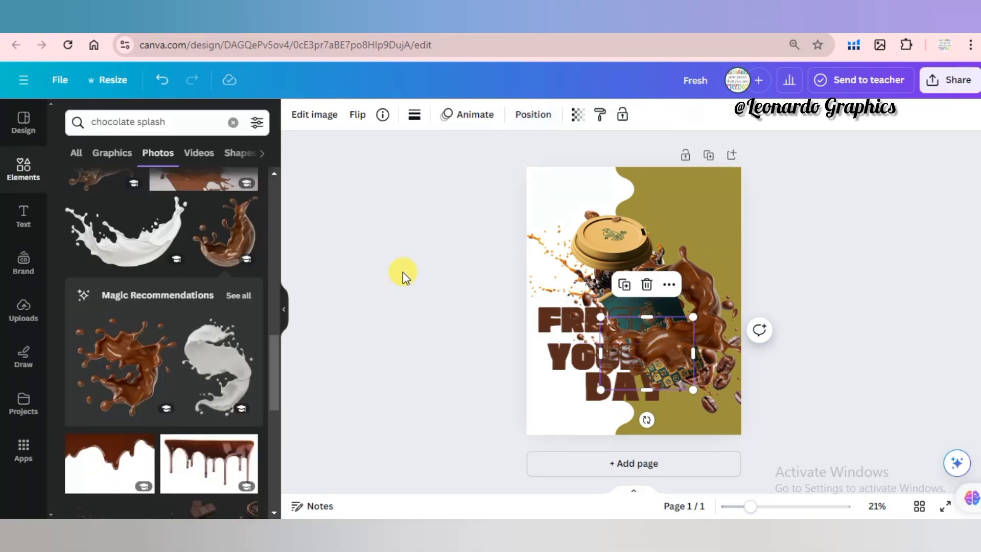
left_click(813, 228)
Search 'coffee beans' photos and place a small single bean in the bottom-left corner.
left_click(174, 123)
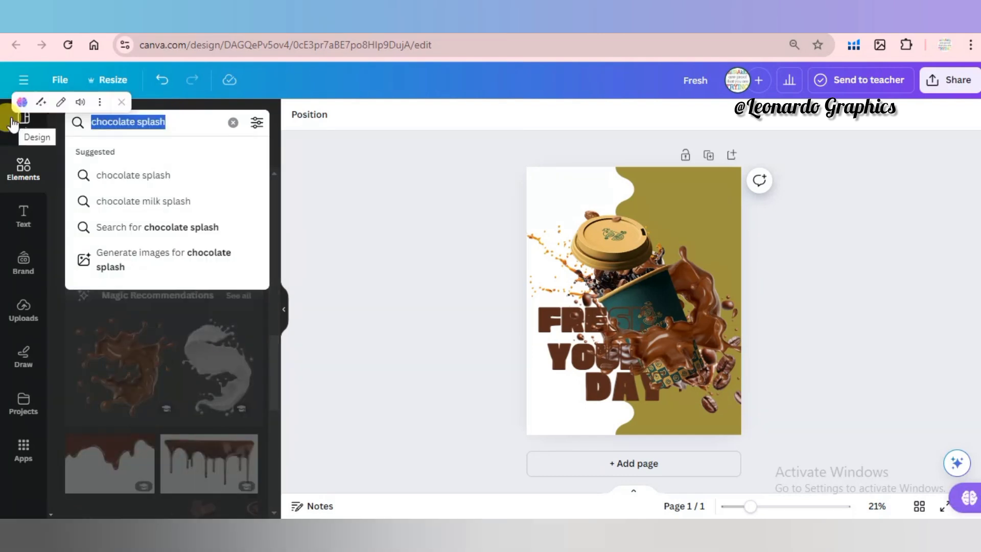
type("coffee beans")
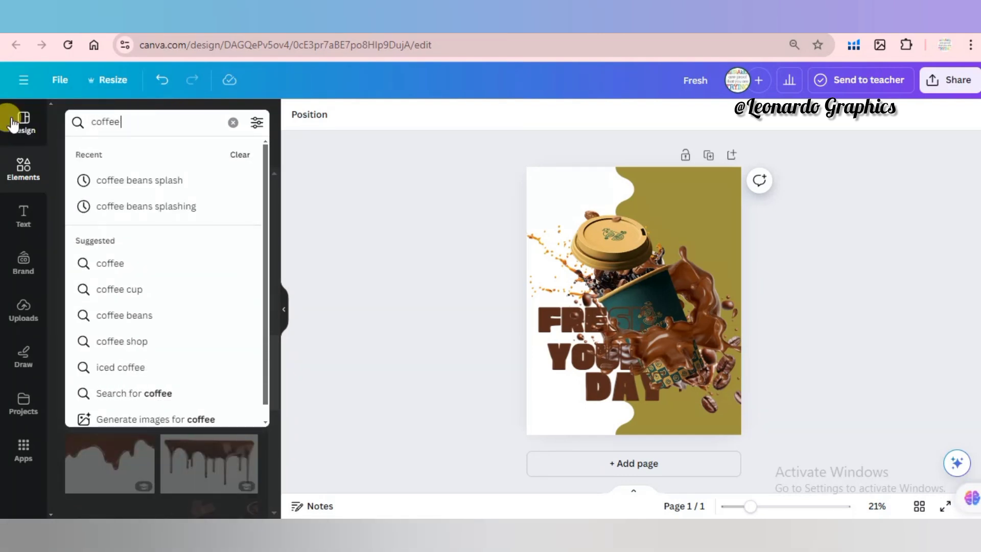
key("Return")
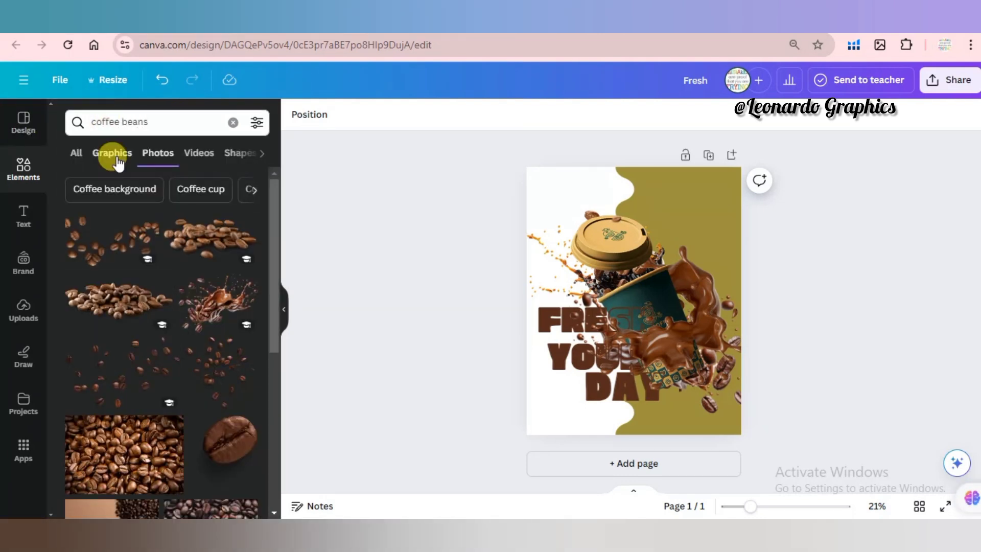
left_click(111, 153)
left_click_drag(274, 232, 266, 326)
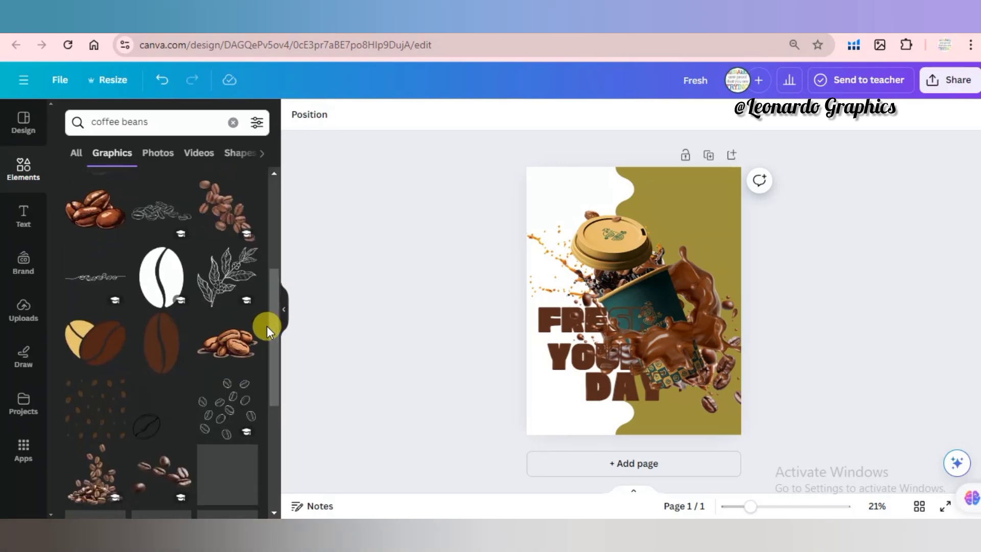
left_click(158, 153)
left_click_drag(277, 240, 283, 319)
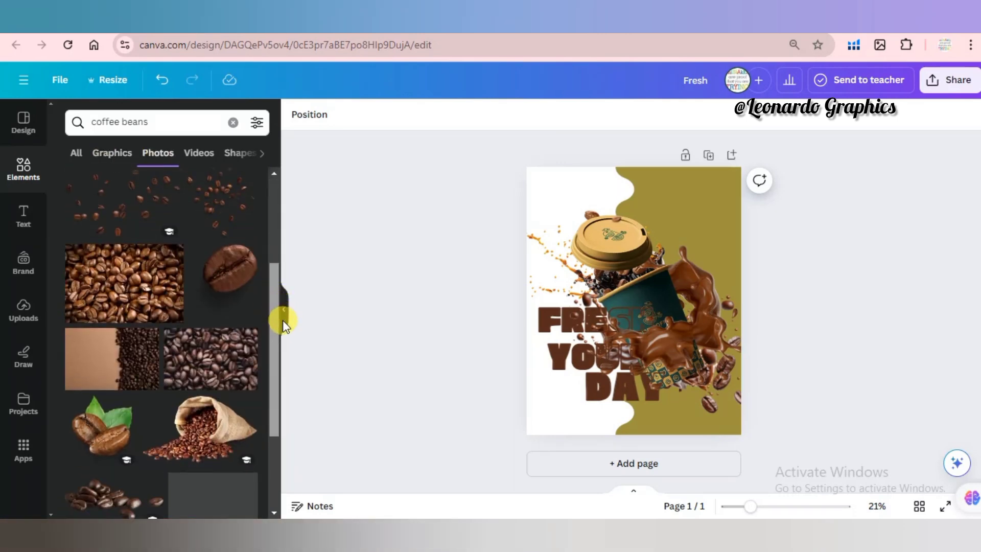
left_click(233, 263)
left_click_drag(720, 205, 565, 409)
left_click_drag(513, 378, 529, 395)
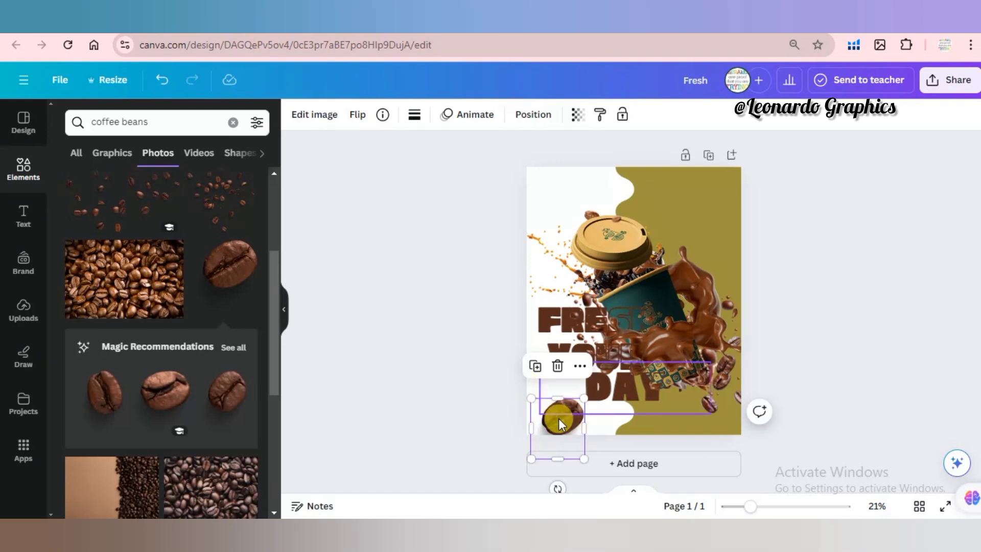
Shrink the chocolate splash and cup image slightly.
left_click(679, 356)
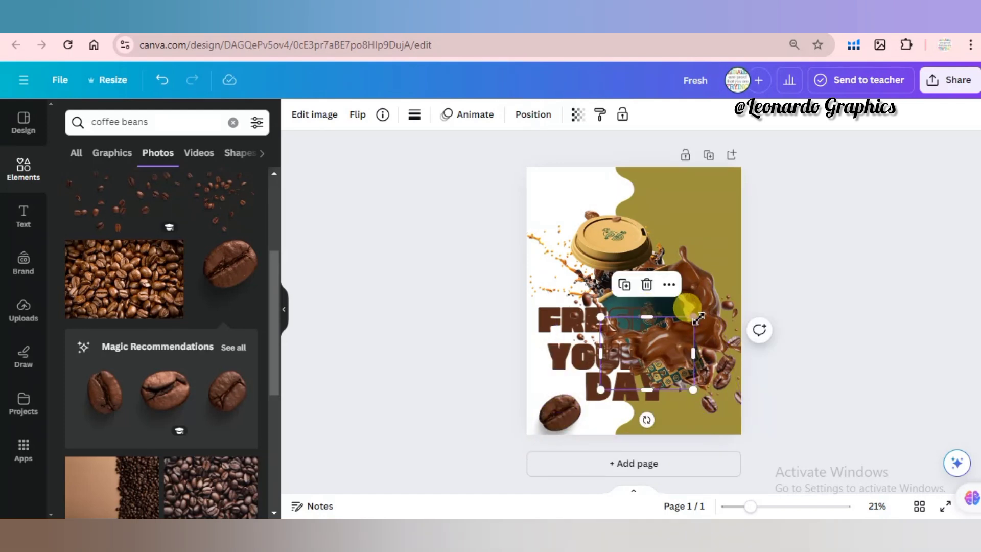
left_click_drag(692, 317, 714, 357)
left_click(801, 287)
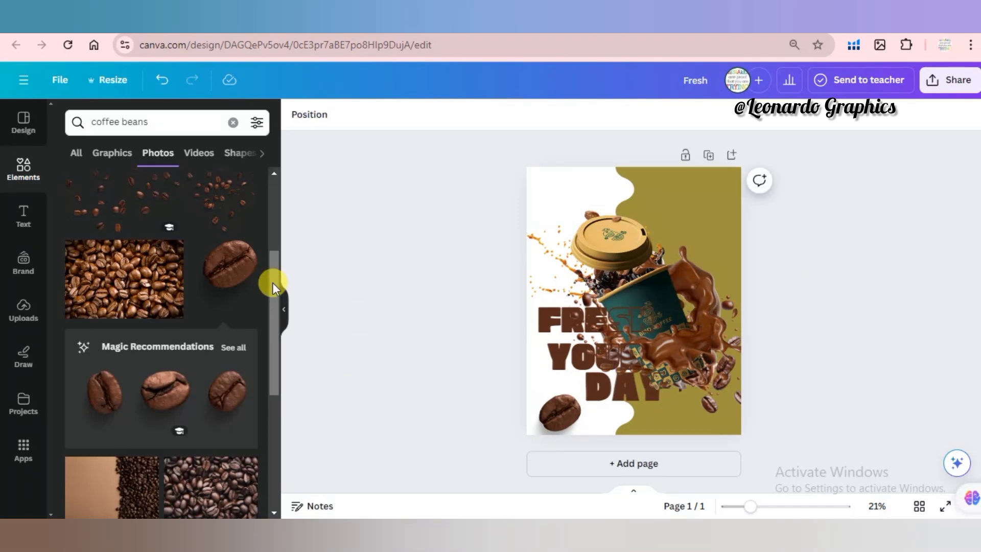
Add two more small coffee bean photos, one near the bottom and one in the top-left corner.
left_click_drag(272, 283, 284, 404)
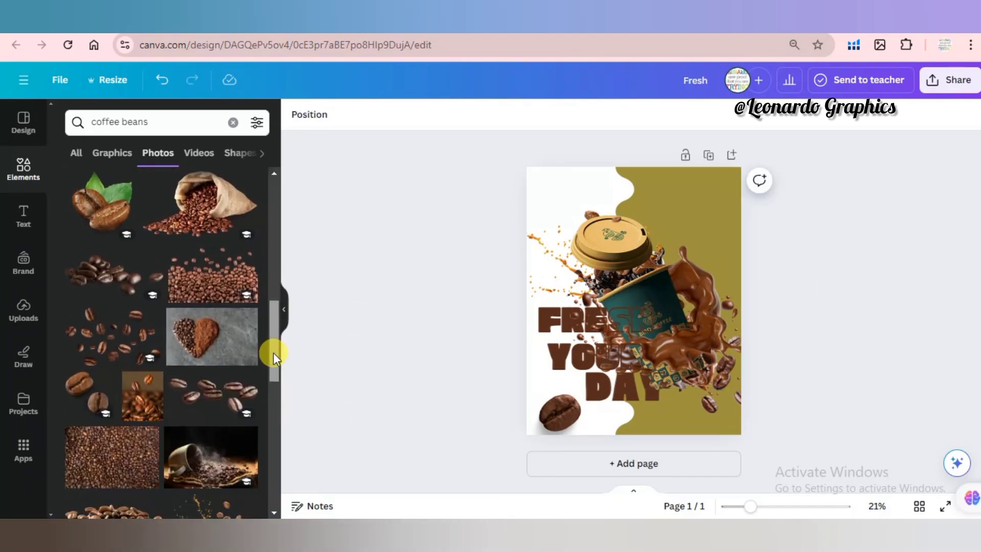
left_click_drag(274, 356, 272, 424)
left_click(105, 301)
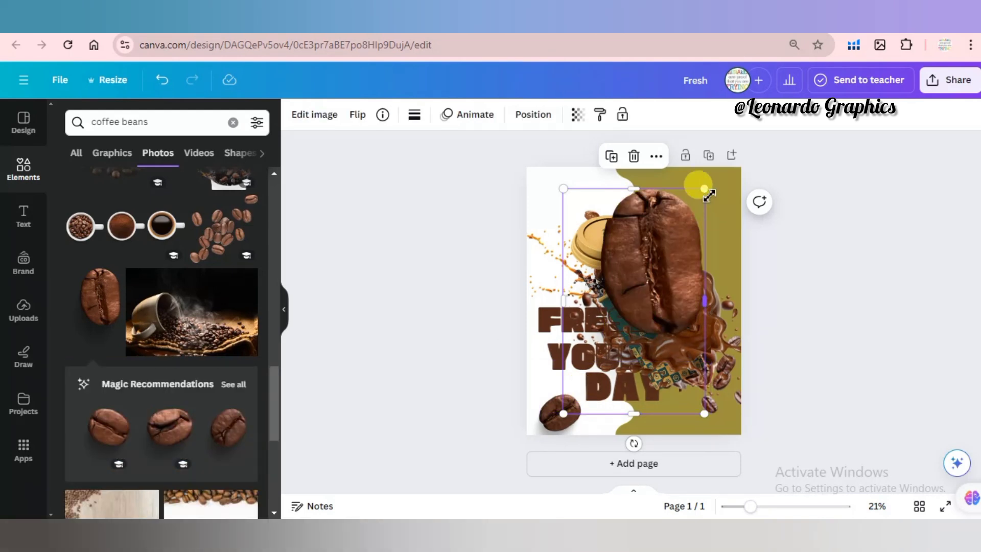
left_click_drag(704, 190, 556, 193)
left_click_drag(517, 262, 669, 421)
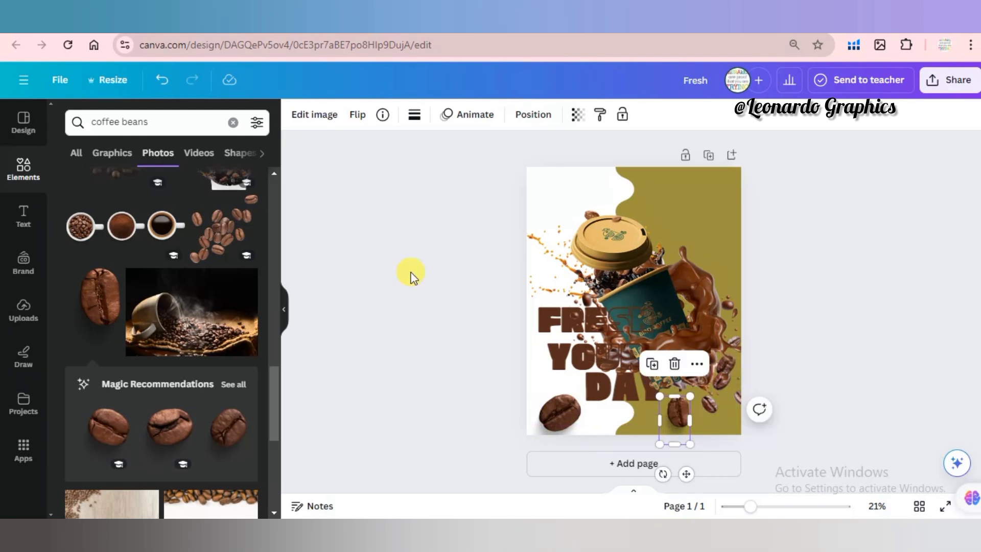
left_click(112, 310)
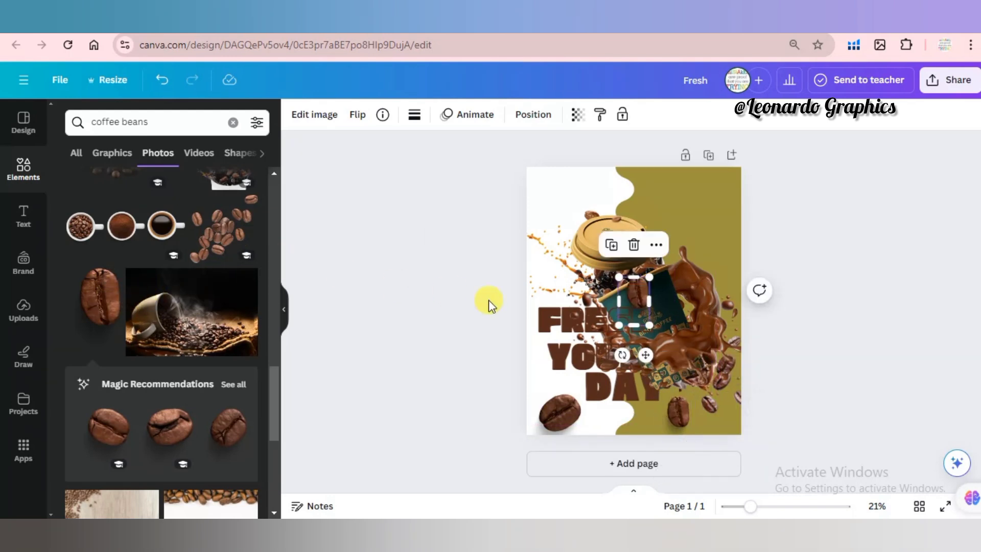
left_click_drag(638, 289, 586, 141)
left_click_drag(535, 180, 537, 188)
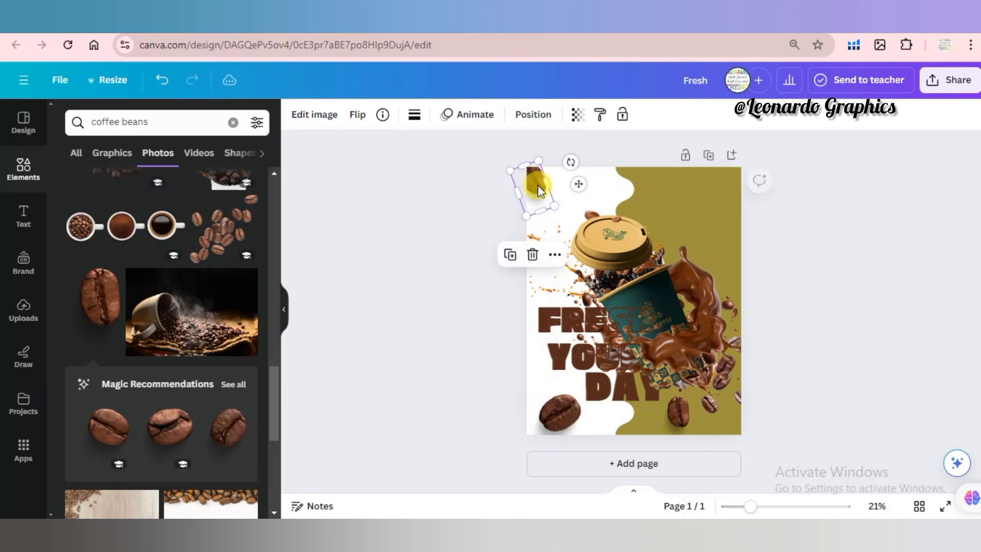
Duplicate the top-left bean, move the copy to the top-right corner and flip it horizontally.
left_click(511, 253)
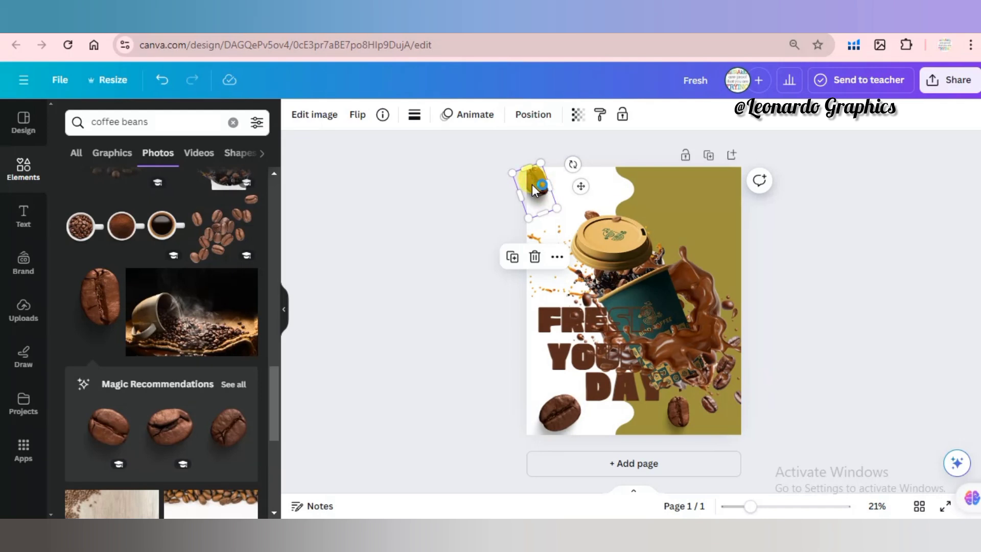
left_click_drag(532, 185, 702, 193)
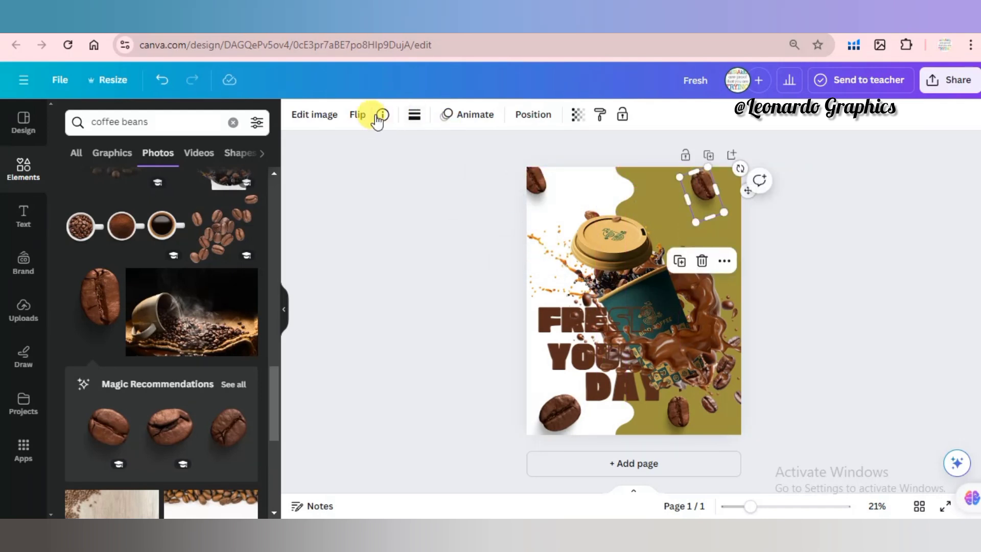
left_click(360, 115)
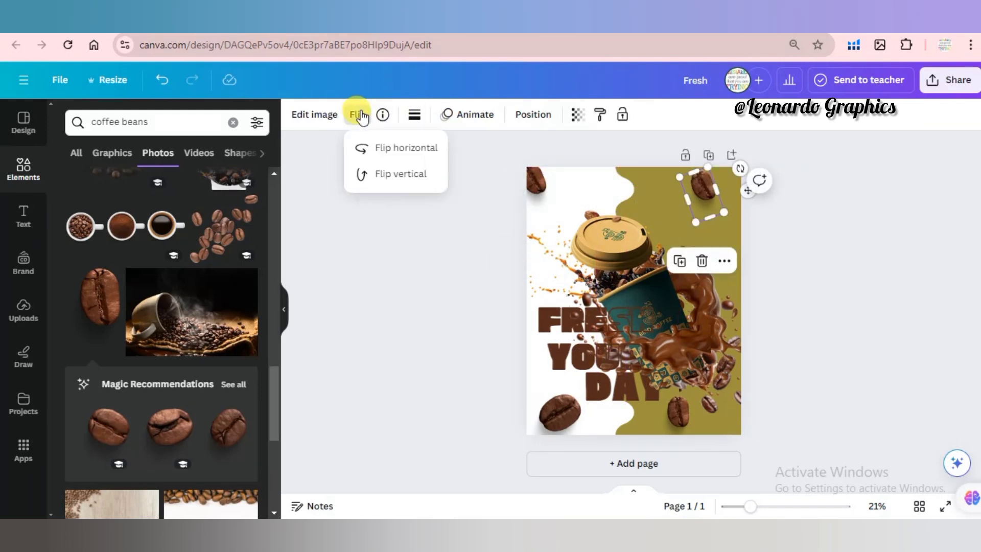
left_click(388, 149)
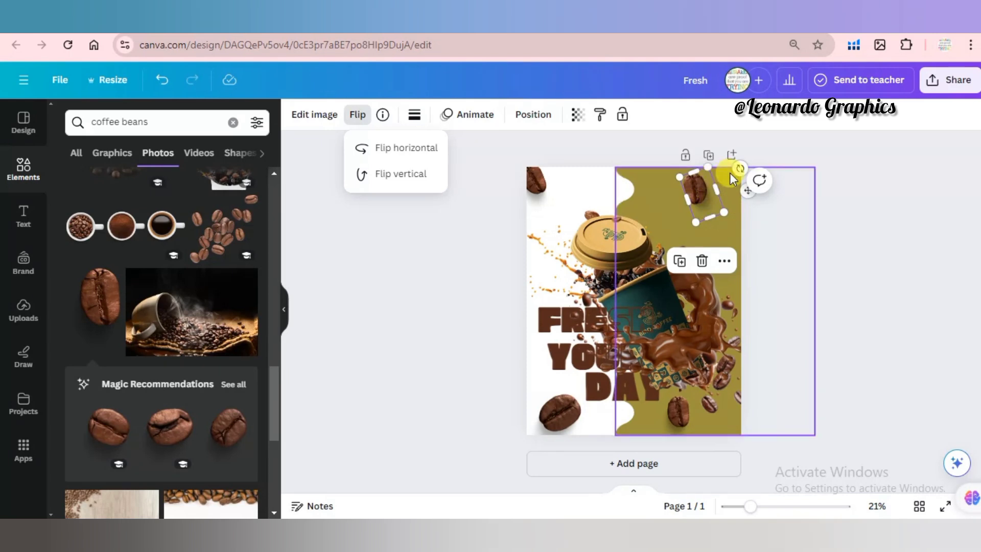
left_click_drag(700, 185, 735, 180)
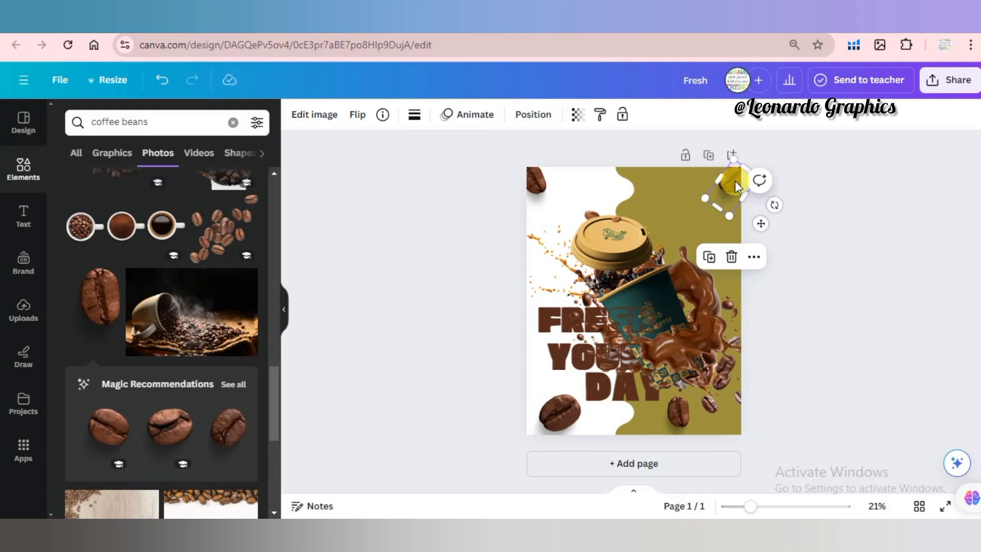
Nudge the bottom-left coffee bean closer to the corner.
left_click(563, 413)
left_click(554, 421)
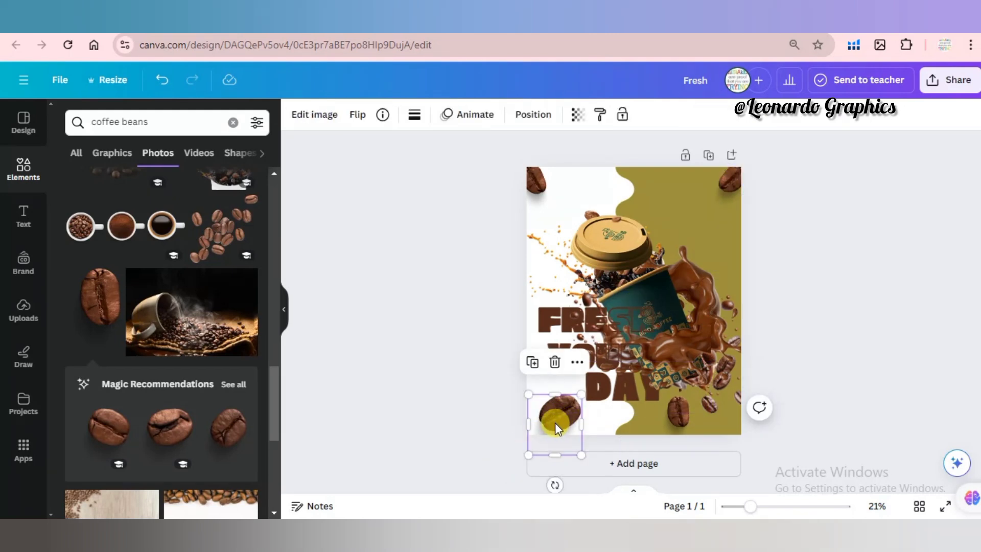
left_click_drag(553, 421, 548, 422)
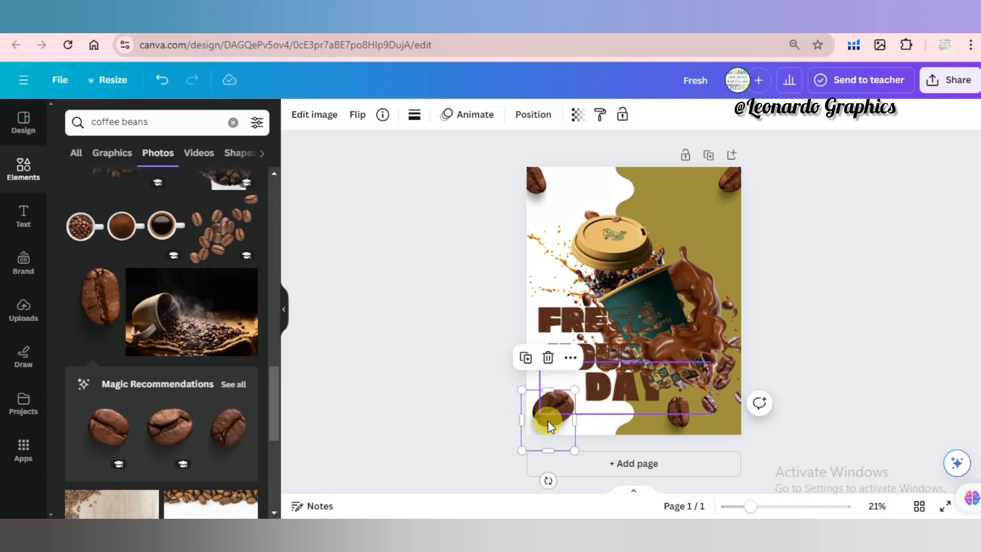
left_click(635, 286)
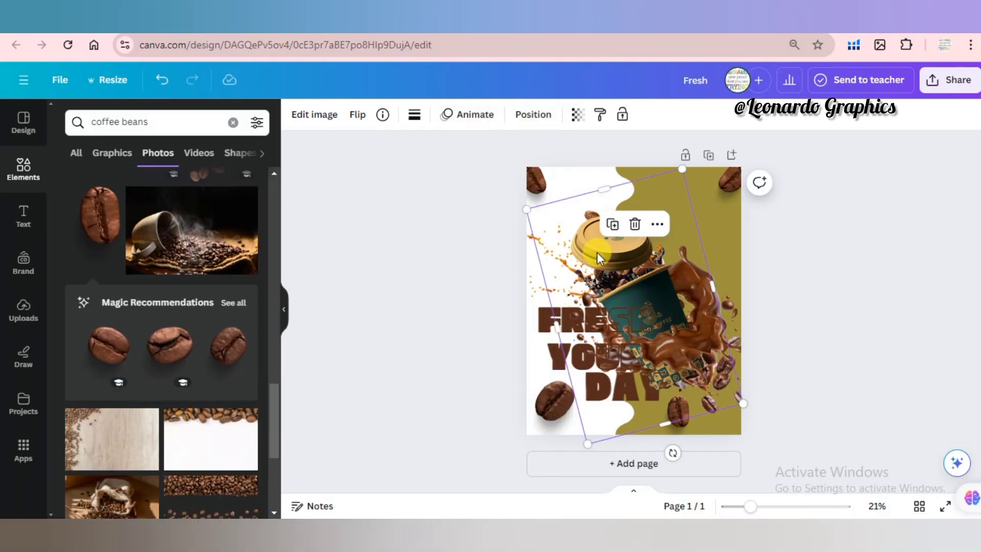
Apply the Chroma filter to the coffee-cup image after trying Fresco.
left_click(332, 124)
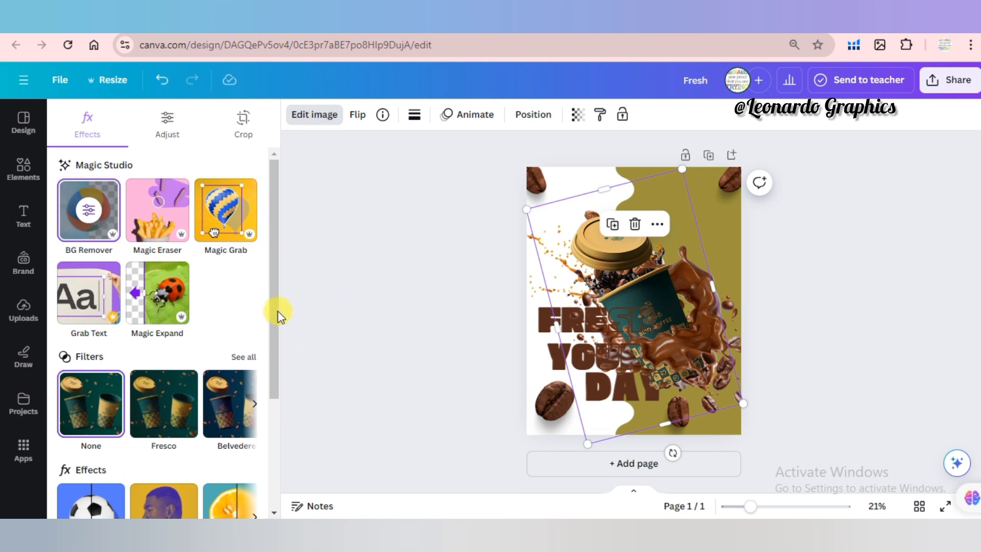
left_click_drag(277, 310, 289, 385)
left_click(252, 227)
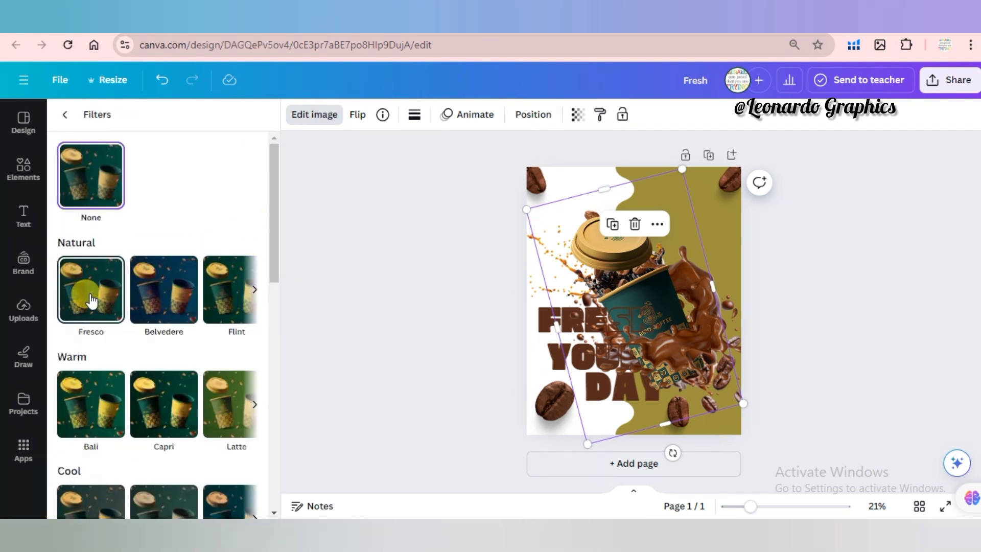
left_click(92, 300)
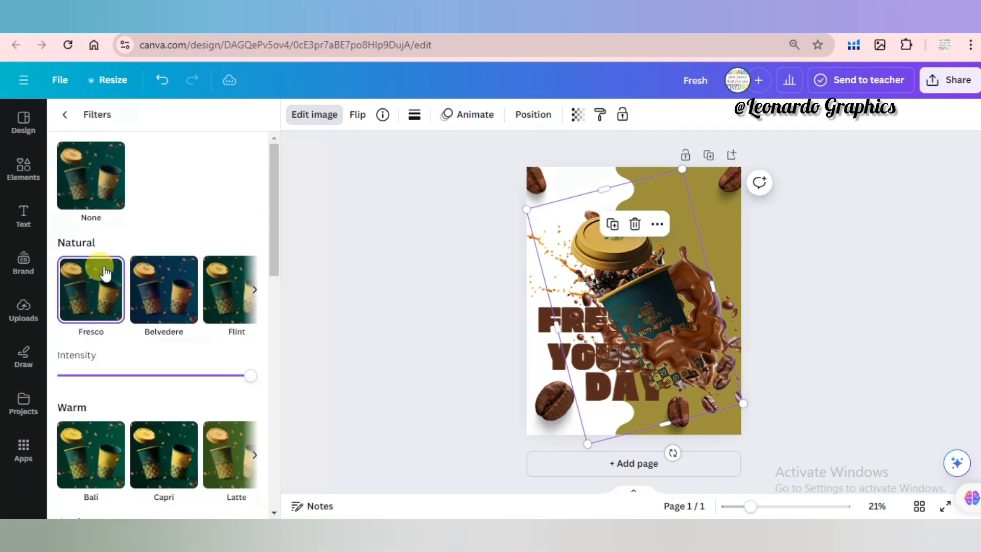
left_click_drag(274, 188, 155, 115)
left_click(80, 362)
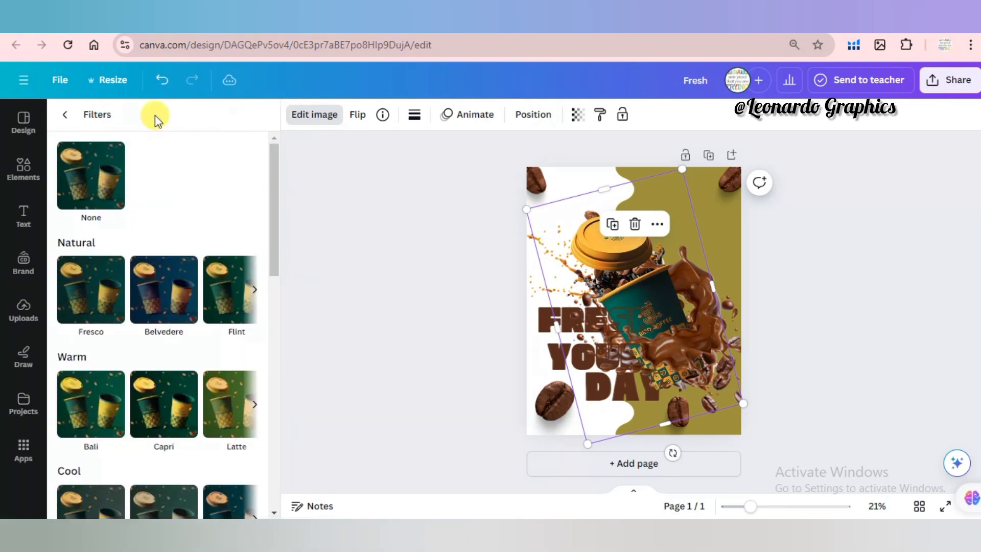
Try drop, outline, glow, curved, page lift, angled and backdrop shadows, then choose None.
left_click(68, 121)
left_click_drag(280, 204, 278, 344)
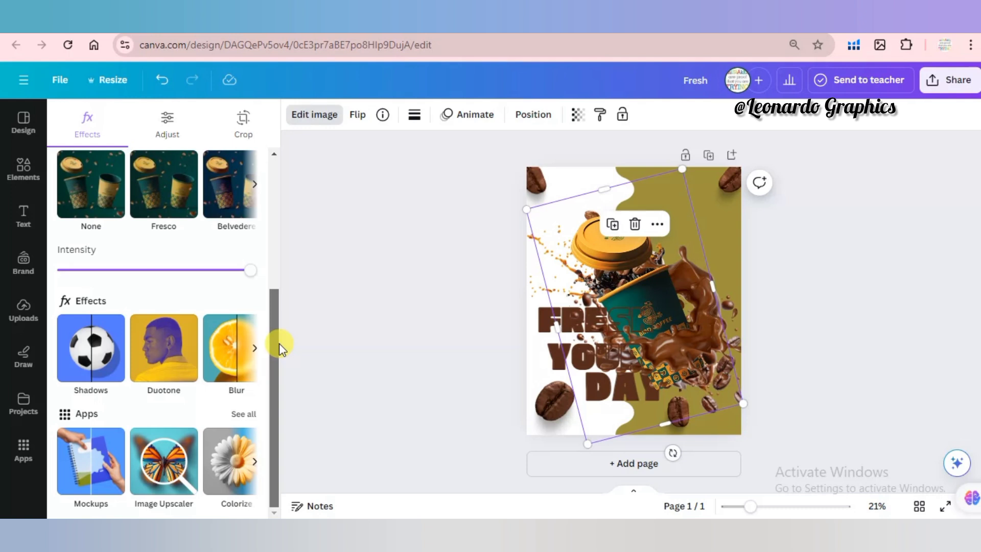
left_click(92, 350)
left_click(166, 262)
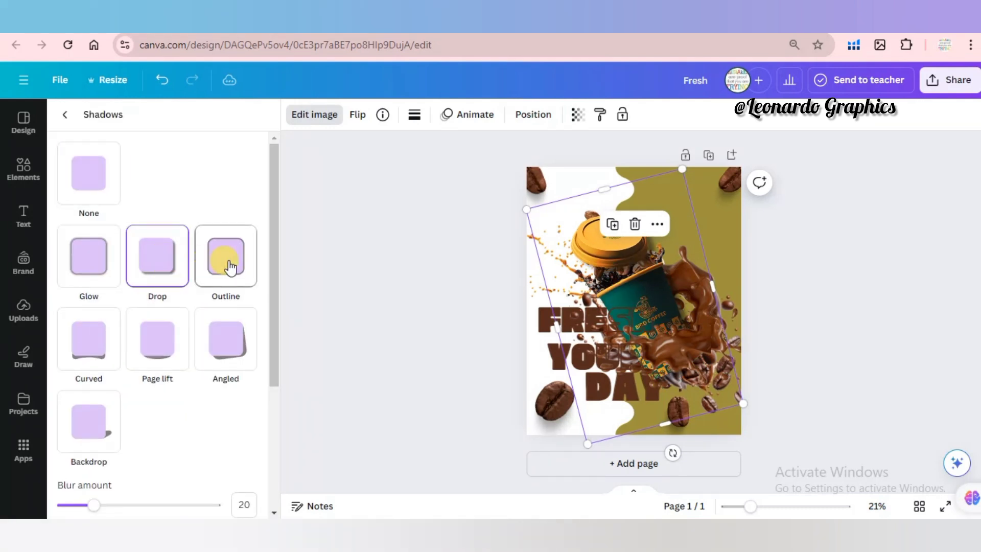
left_click(230, 267)
left_click(84, 266)
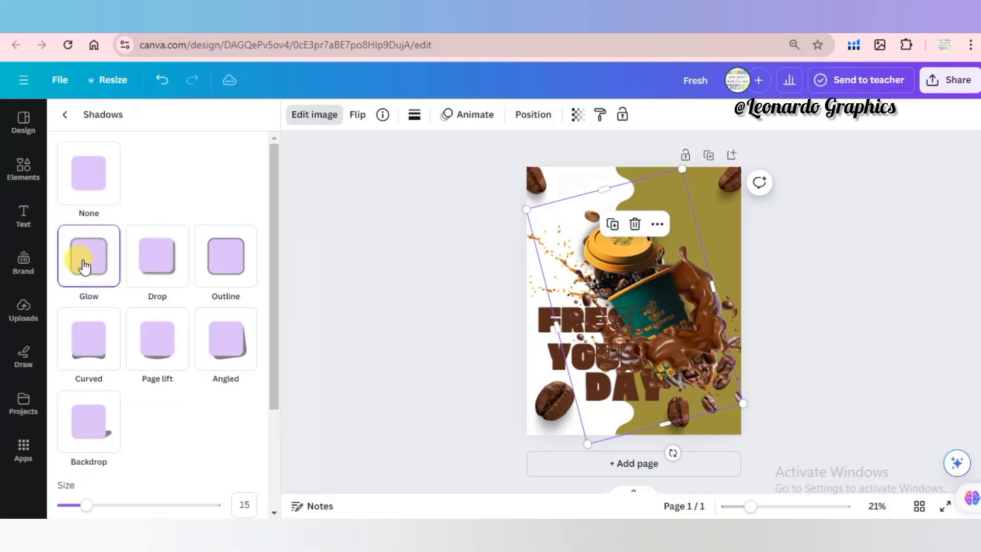
left_click(95, 347)
left_click(164, 349)
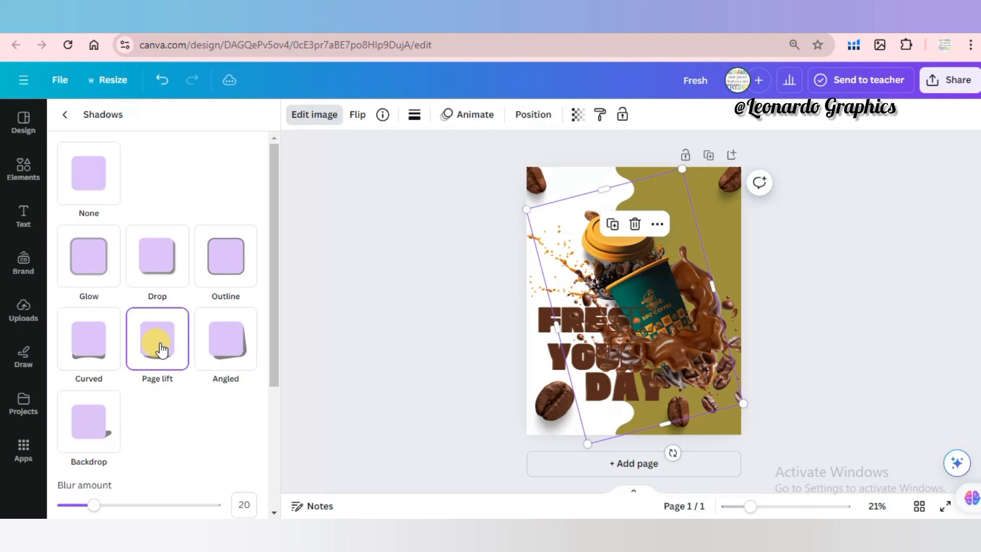
left_click(221, 351)
left_click(95, 427)
left_click(95, 183)
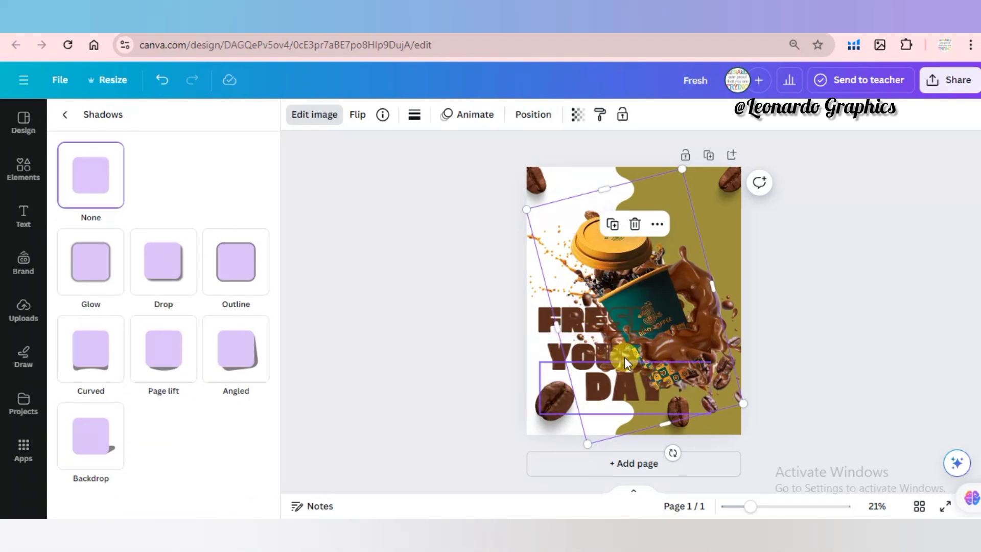
Search elements for 'shadow' and add a shadow graphic near the poster's bottom.
left_click(23, 168)
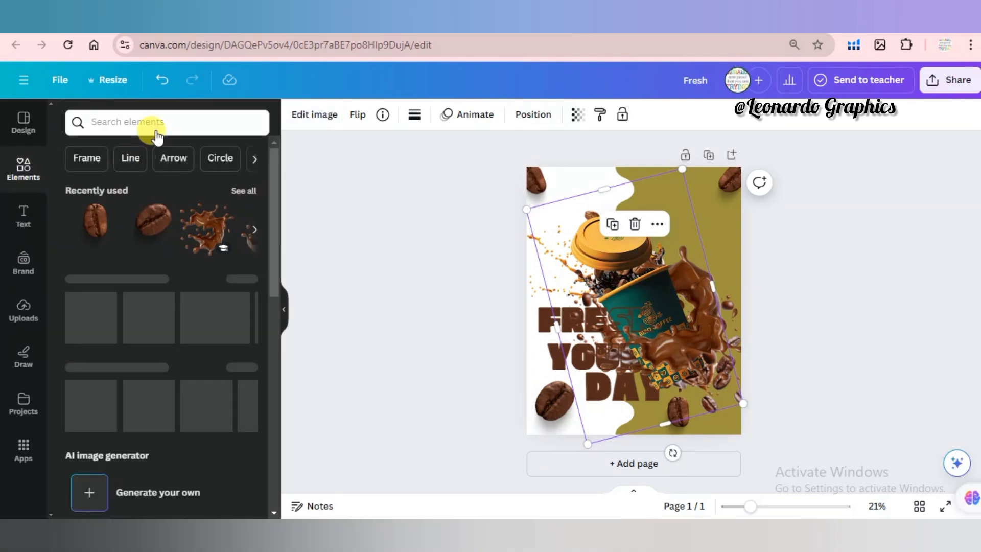
left_click(161, 119)
type("shadow")
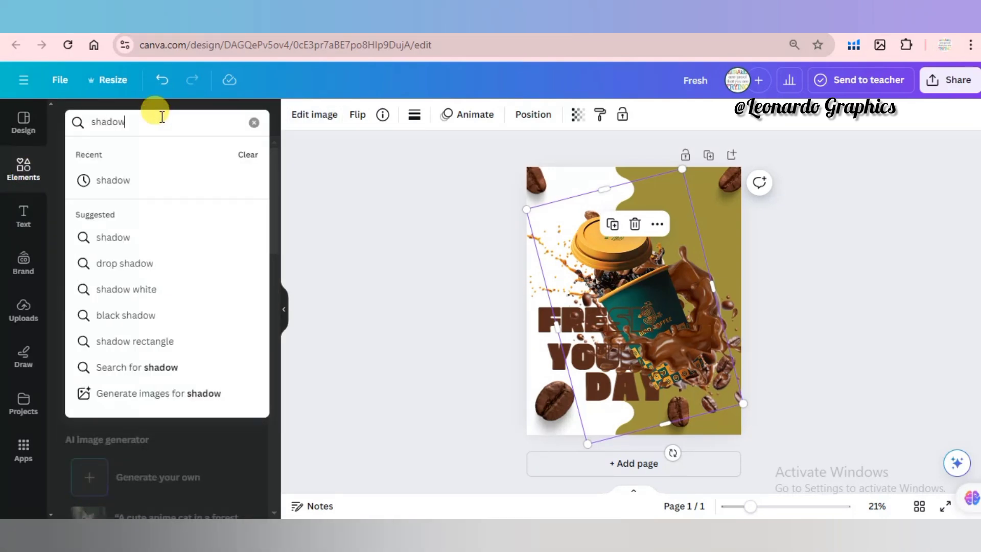
key("Return")
left_click(140, 262)
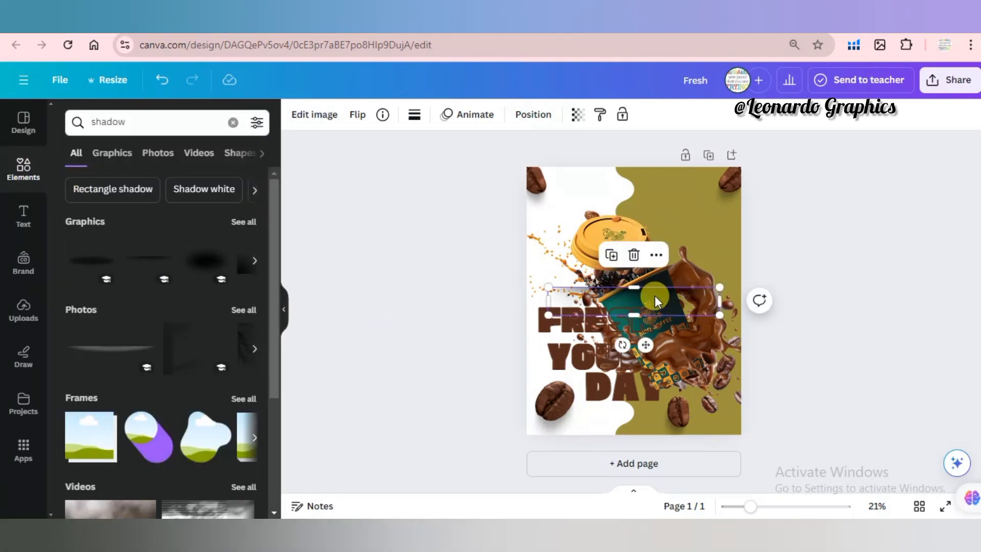
left_click_drag(653, 289, 666, 383)
key("ctrl+z")
left_click_drag(615, 295, 640, 427)
Fit the shadow beneath the cup and layer it below the coffee beans.
left_click(657, 310)
left_click(658, 287)
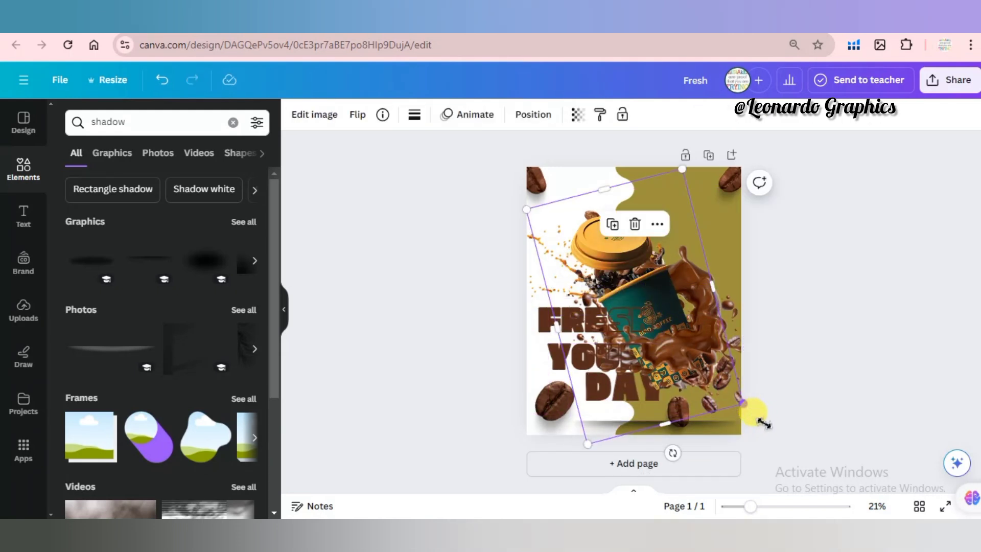
left_click_drag(755, 414, 773, 431)
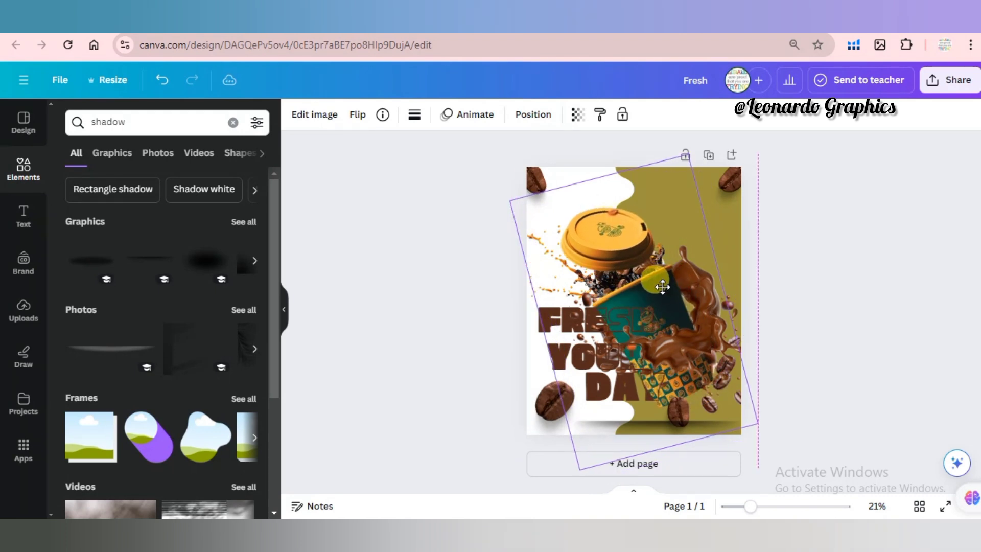
key("ctrl+z")
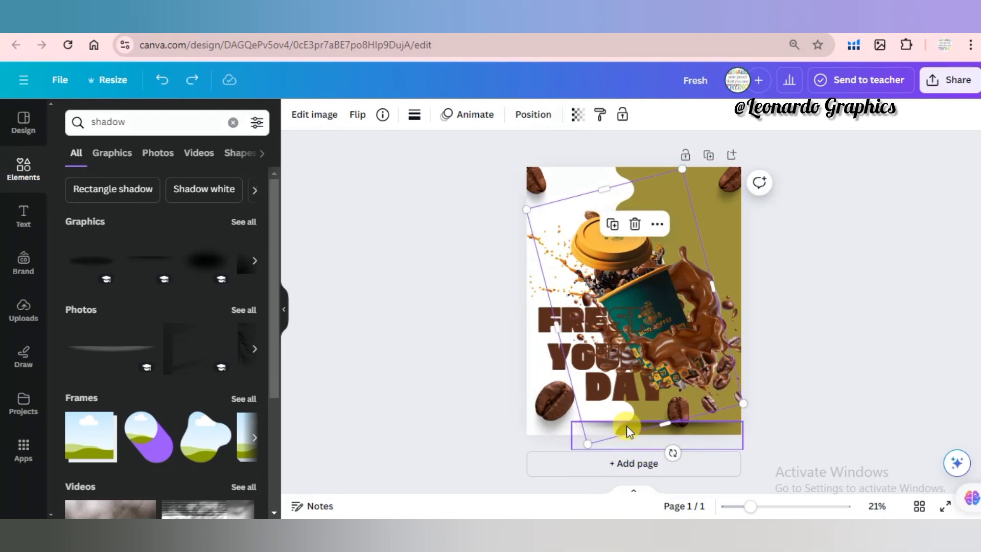
left_click_drag(627, 425, 704, 403)
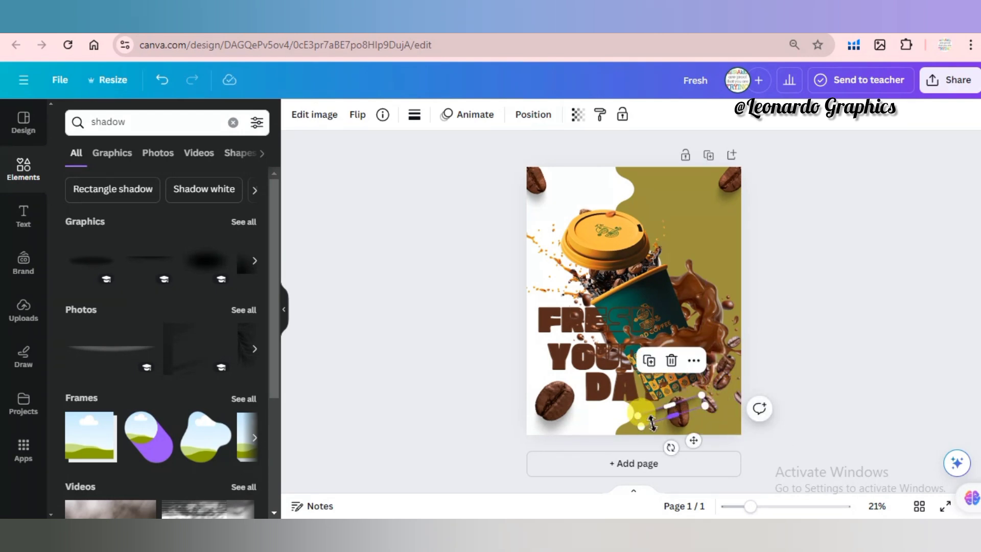
left_click_drag(700, 406, 641, 428)
key("Up")
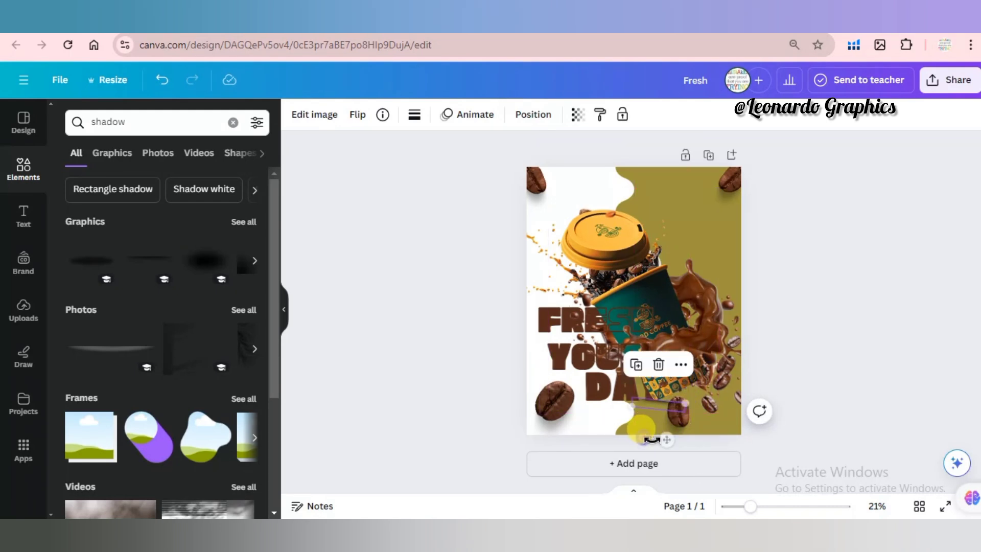
left_click(532, 114)
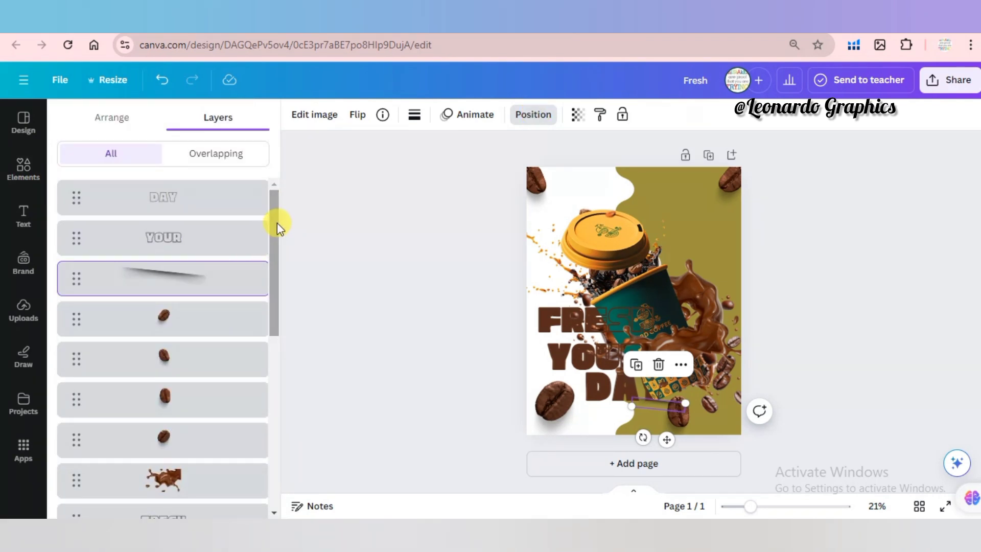
left_click_drag(227, 289, 218, 457)
left_click(341, 403)
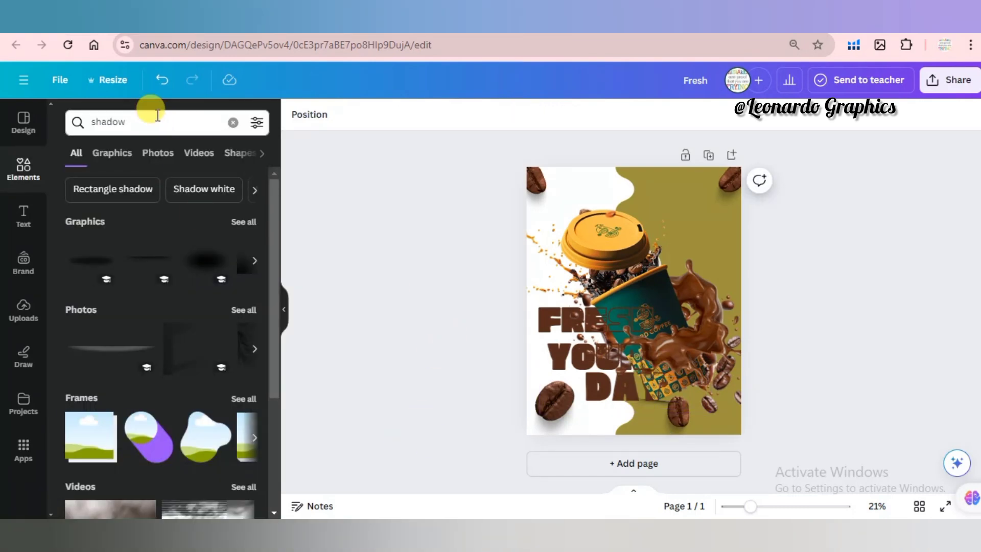
Add an enlarged white glow graphic over the cup area and send it behind the cup.
left_click(246, 221)
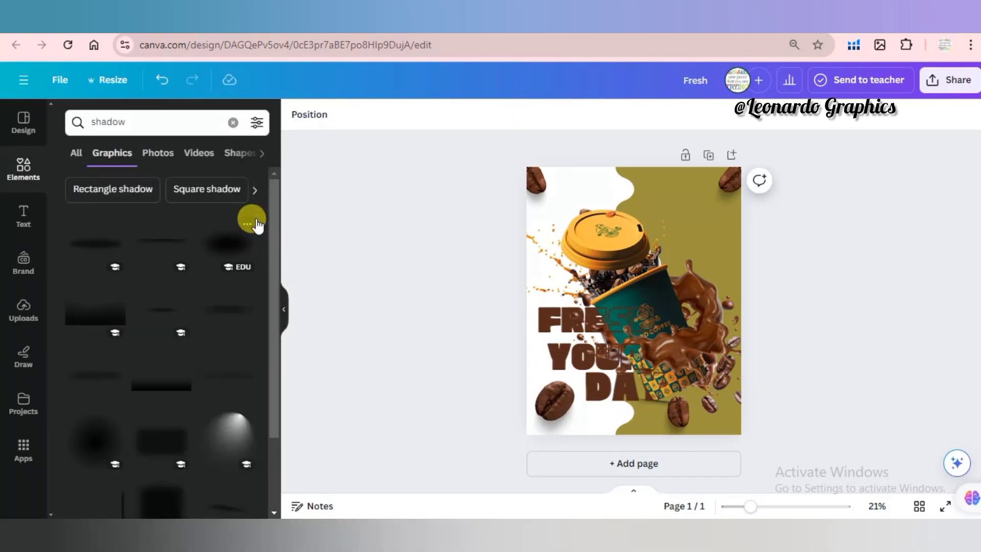
left_click_drag(275, 222, 287, 353)
scroll(277, 396, "down", 5)
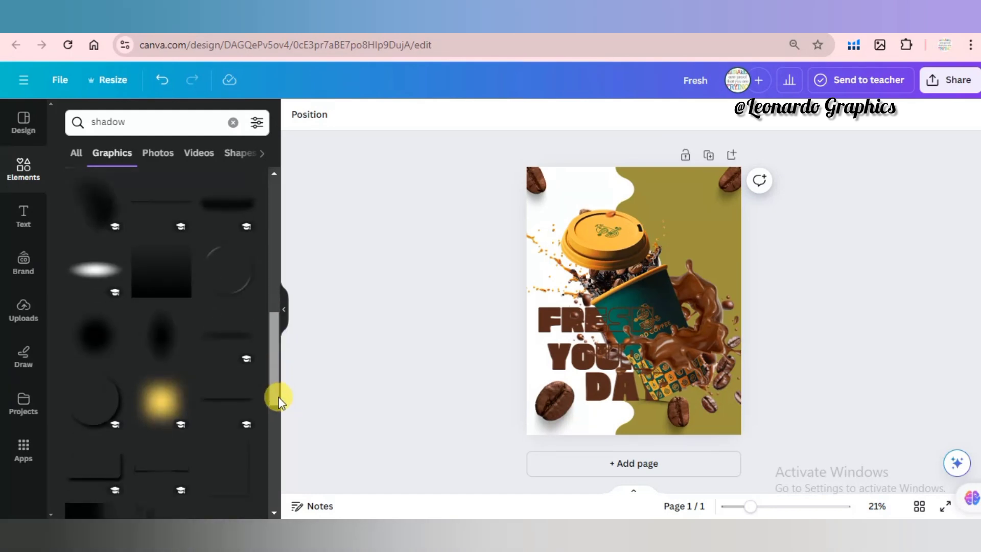
left_click(226, 407)
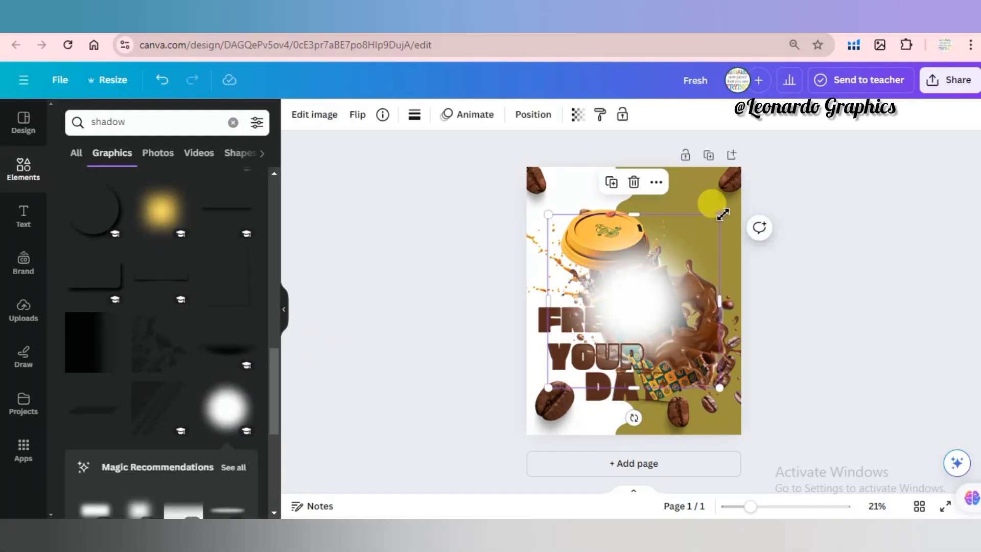
left_click_drag(722, 214, 781, 155)
left_click_drag(707, 263, 687, 289)
left_click(529, 119)
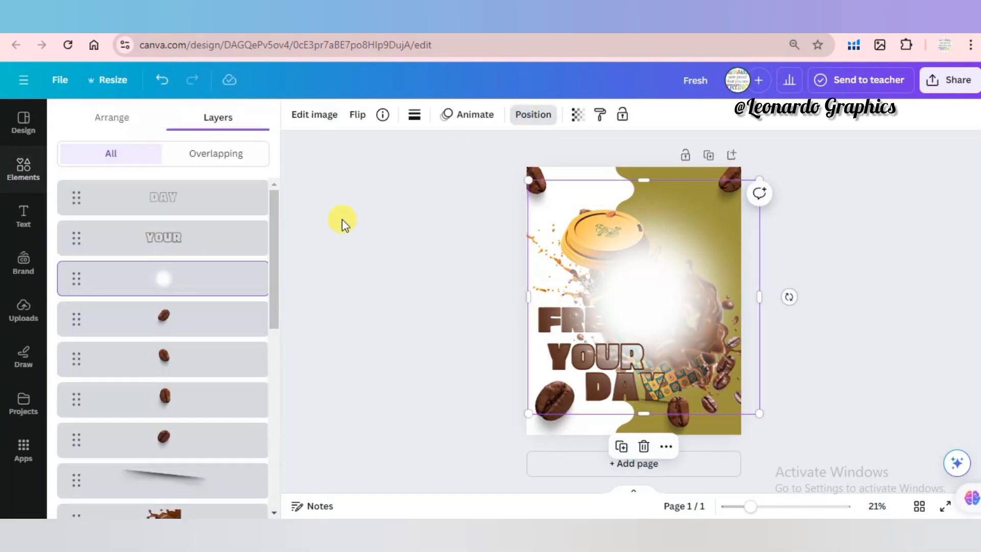
left_click_drag(219, 280, 226, 441)
left_click_drag(680, 238, 700, 263)
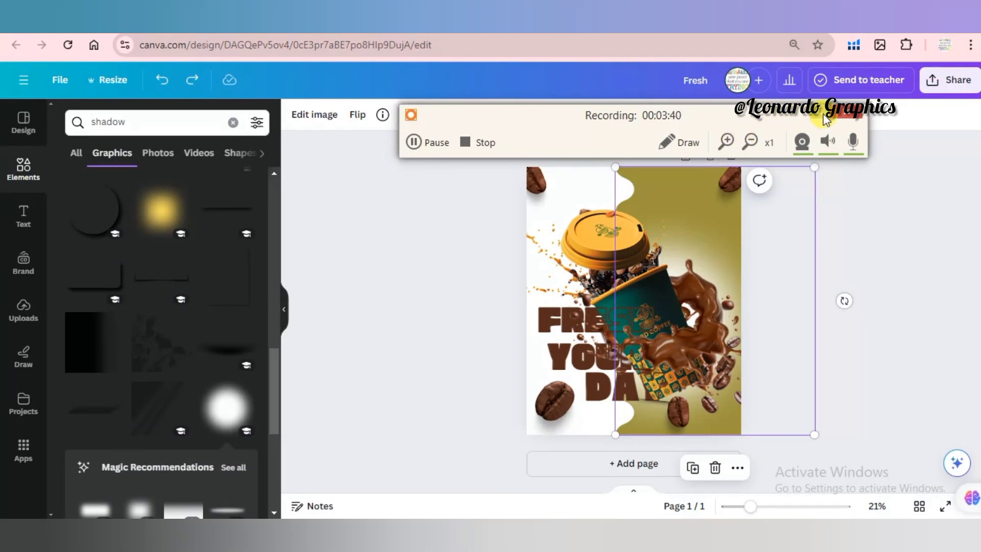
Set the white glow's transparency to 90.
left_click(870, 259)
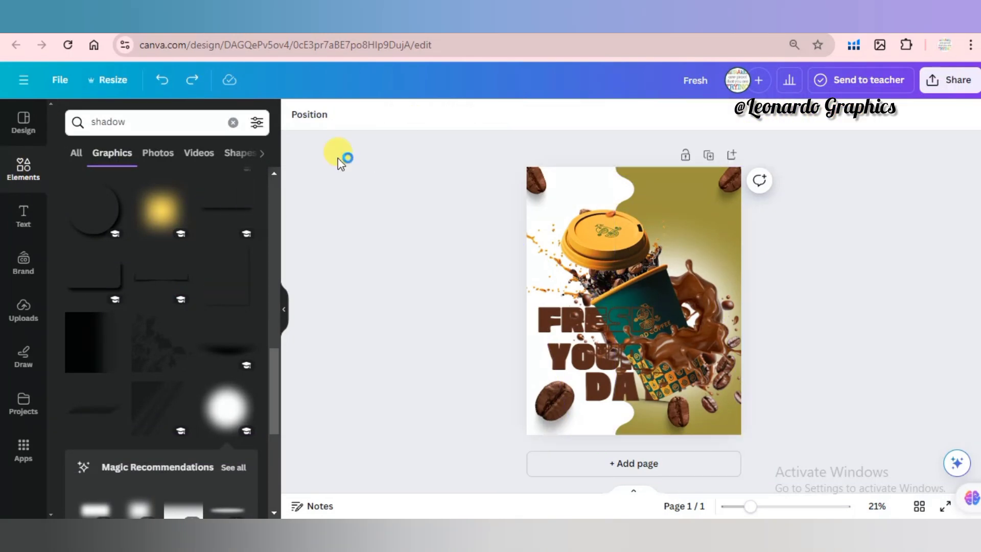
left_click(730, 270)
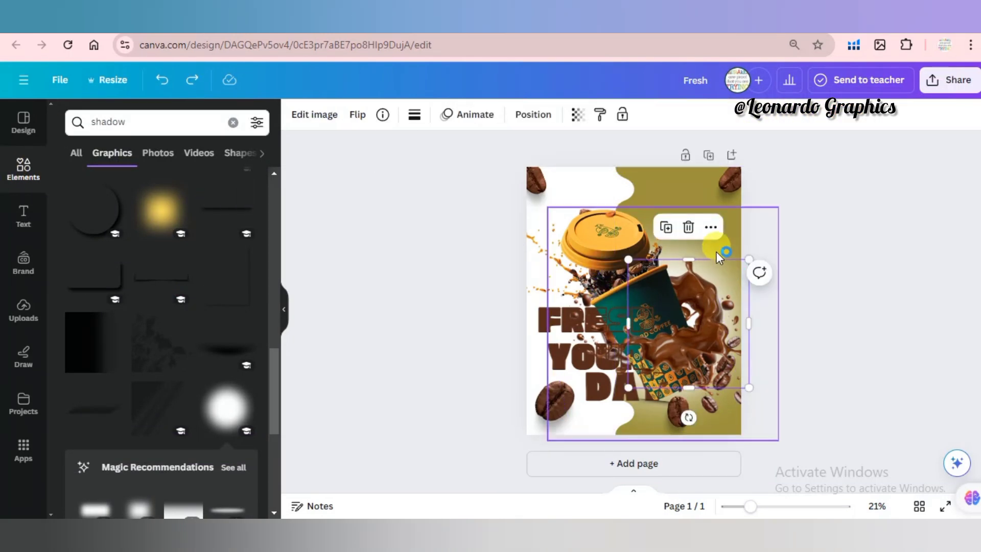
left_click(577, 115)
left_click_drag(538, 167, 518, 173)
Replace the element search with 'round discount typography'.
left_click(218, 122)
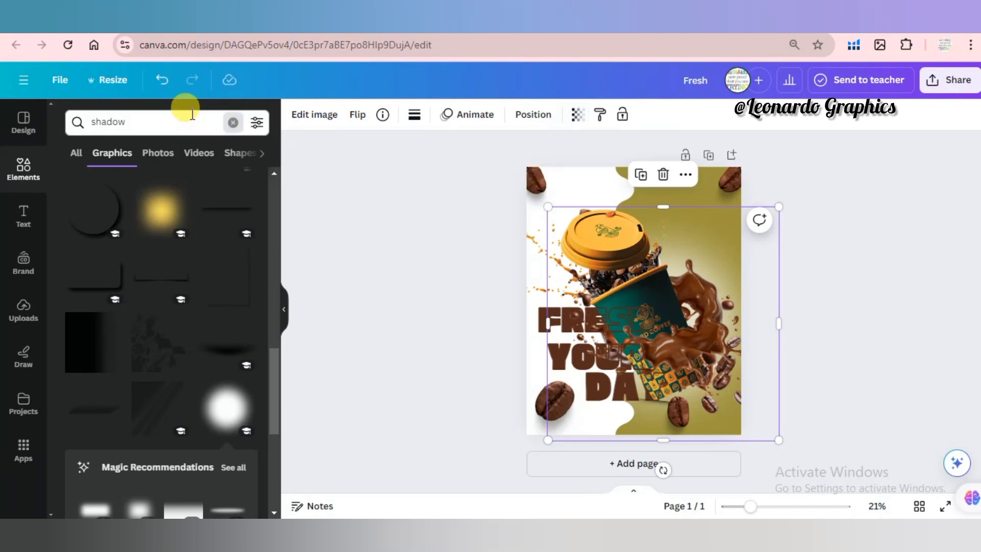
key("ctrl+a")
key("BackSpace")
type("round")
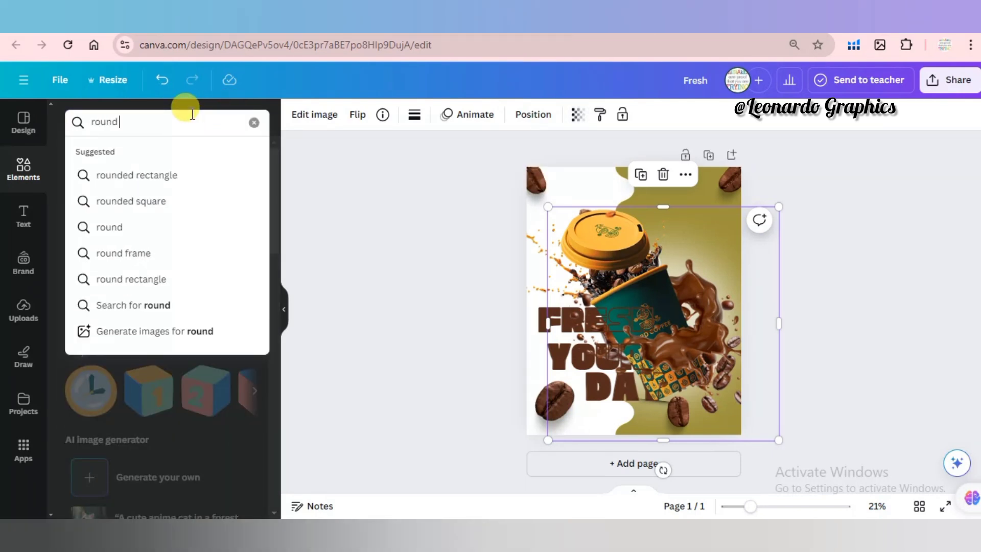
type(" discount")
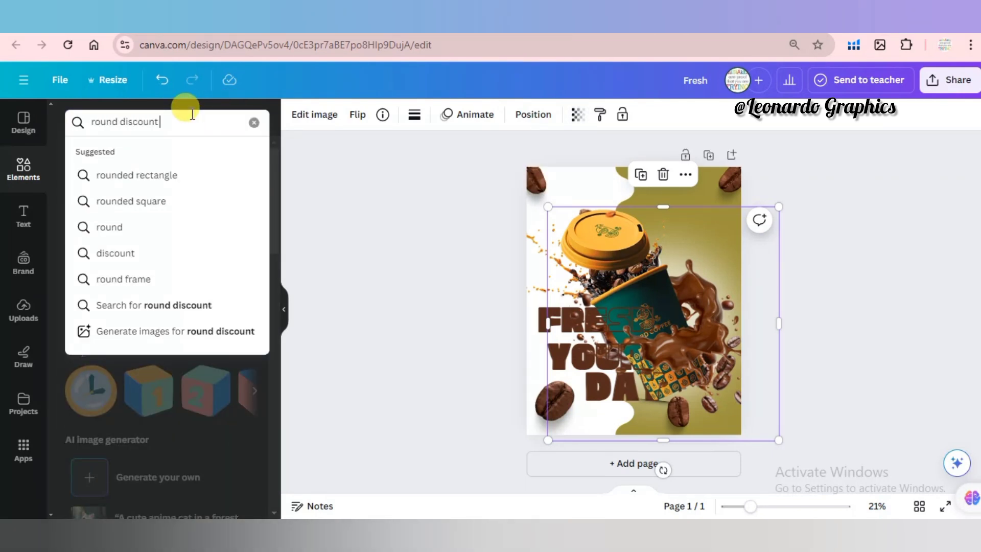
type(" typogra")
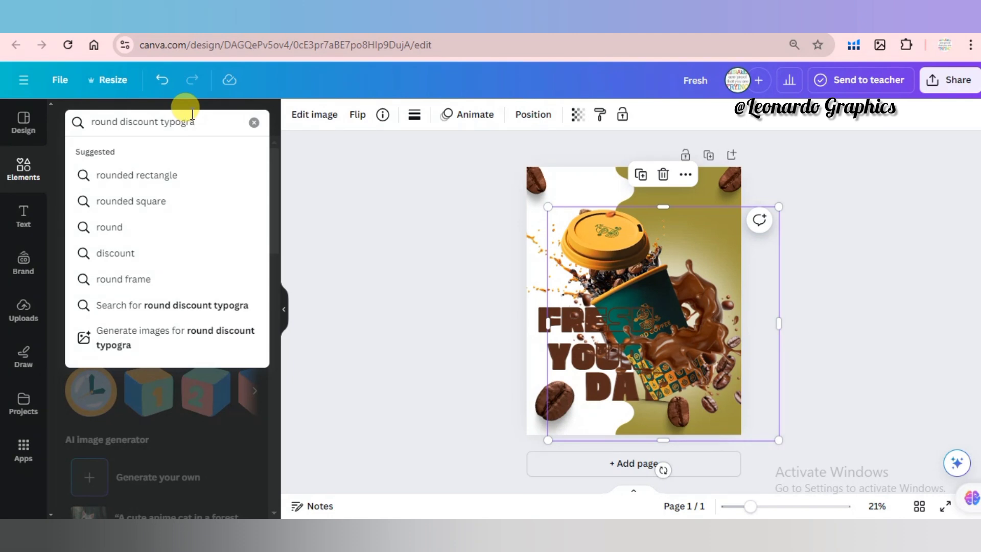
type("phy")
key("Return")
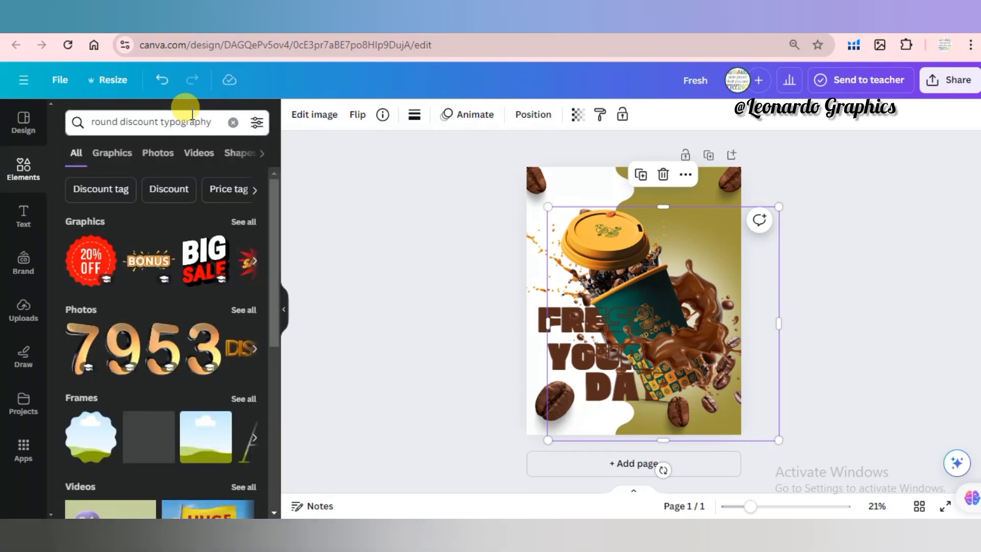
Place the circular text-ring graphic at the poster's top right, then add the red 30% OFF graphic.
left_click(247, 221)
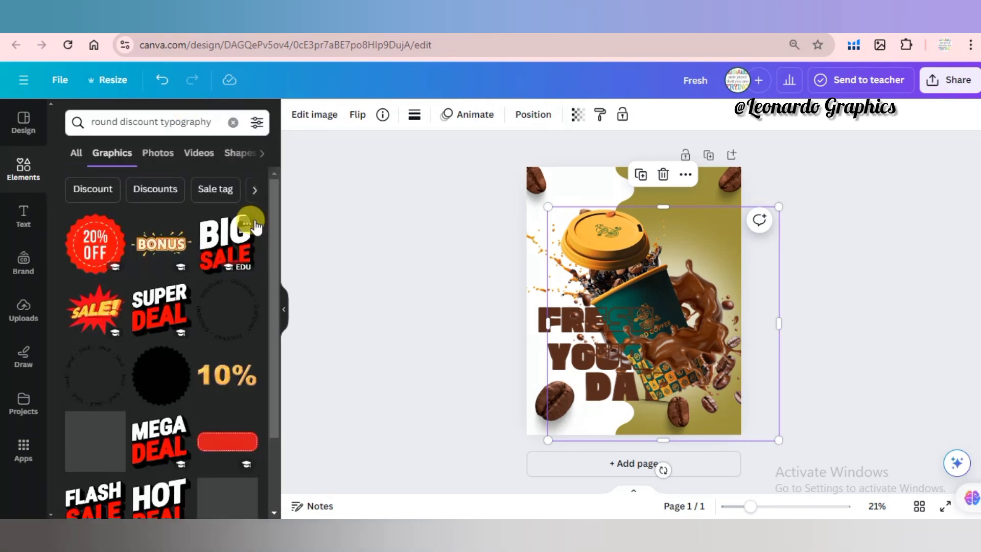
scroll(275, 227, "down", 7)
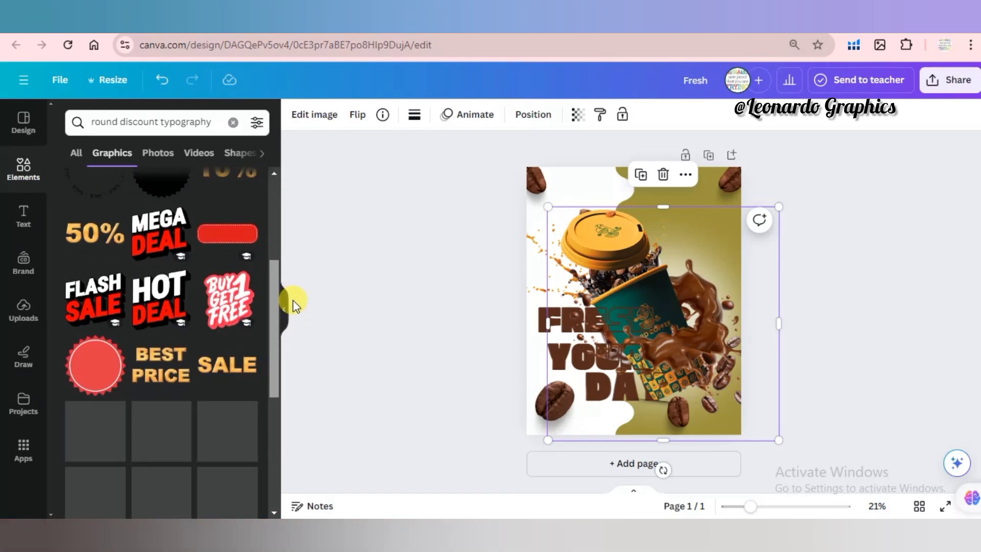
left_click_drag(271, 326, 287, 472)
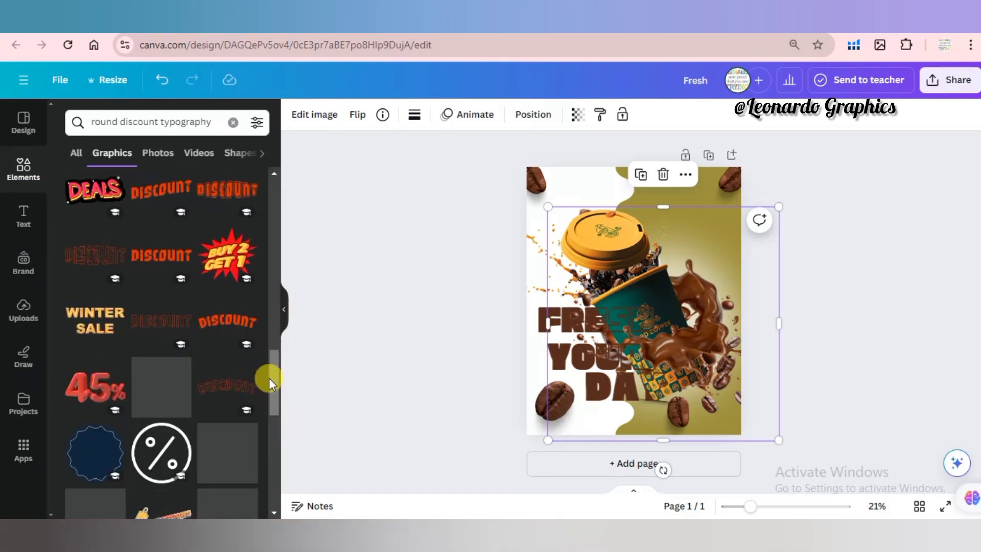
left_click_drag(273, 361, 281, 459)
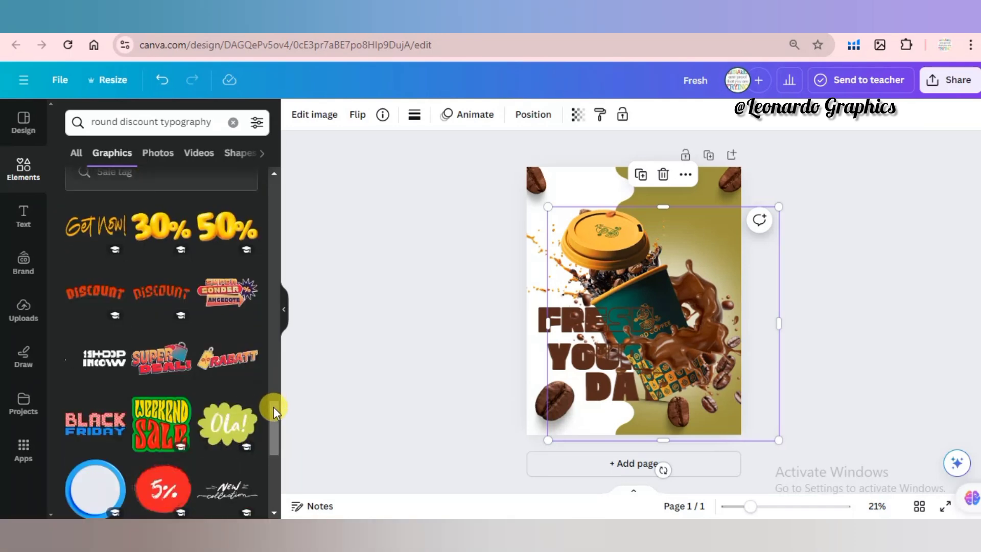
left_click_drag(274, 406, 247, 185)
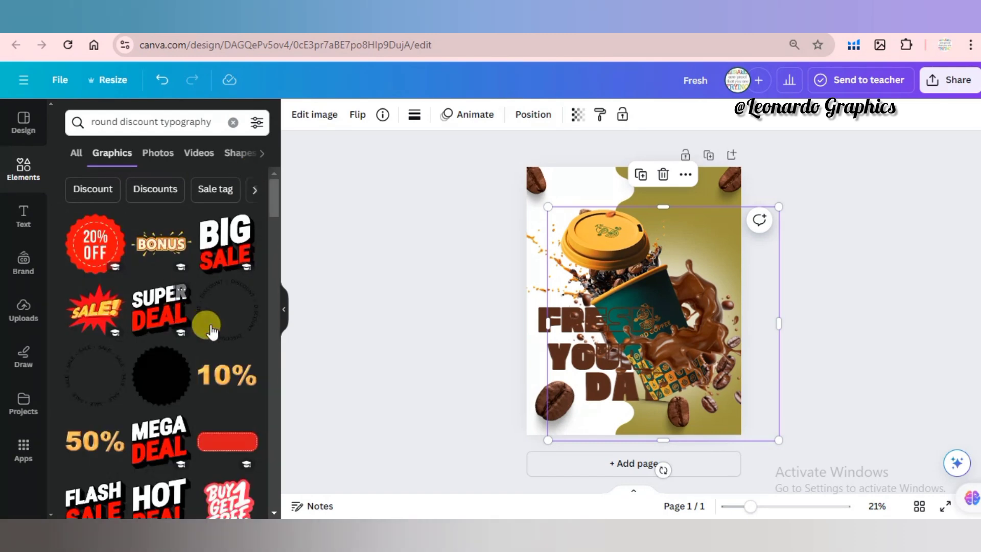
left_click(211, 326)
left_click_drag(731, 224, 717, 200)
left_click_drag(274, 199, 274, 433)
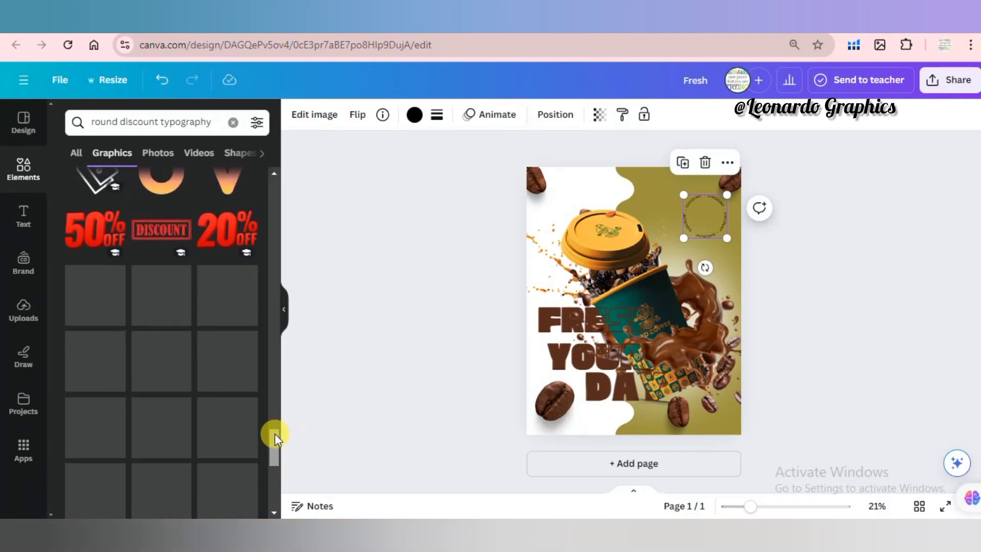
left_click(106, 237)
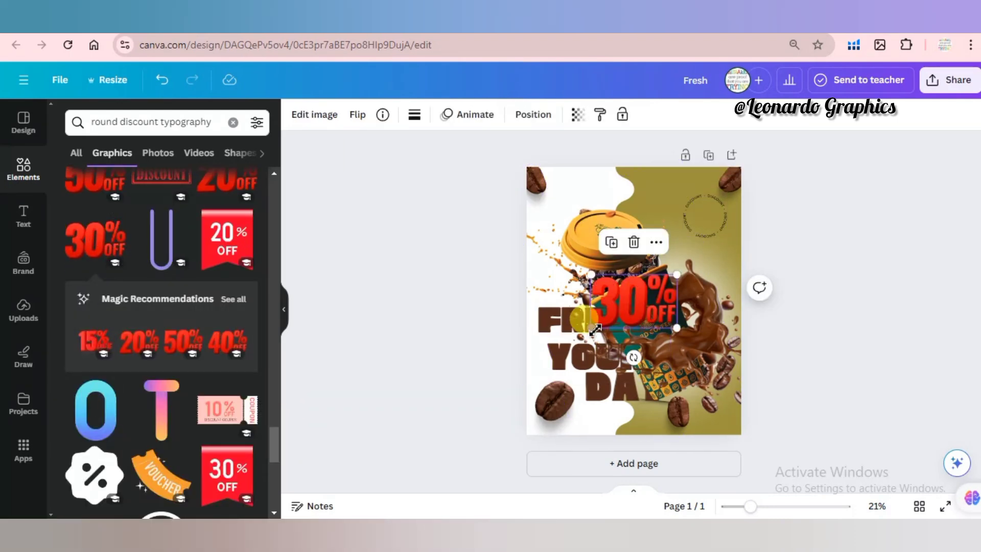
Shrink the 30% OFF graphic into the top-right ring, then browse Edit image apps like Colorize.
left_click_drag(583, 334, 699, 217)
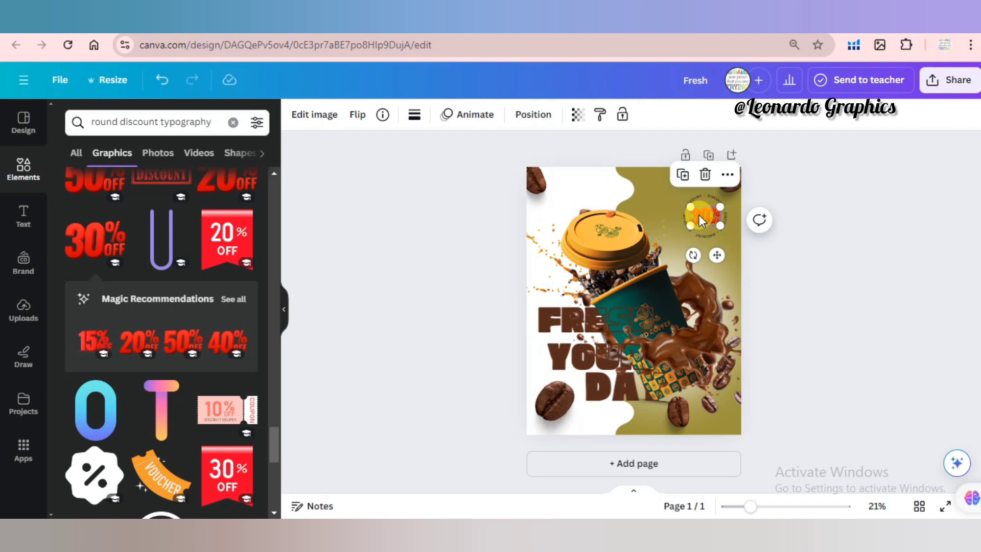
left_click(414, 115)
left_click(327, 117)
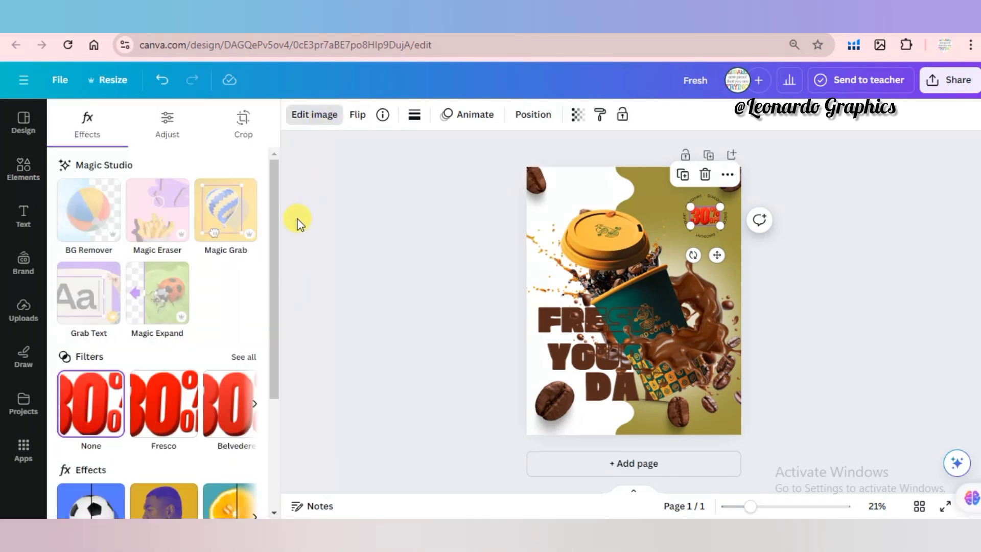
left_click_drag(279, 264, 292, 365)
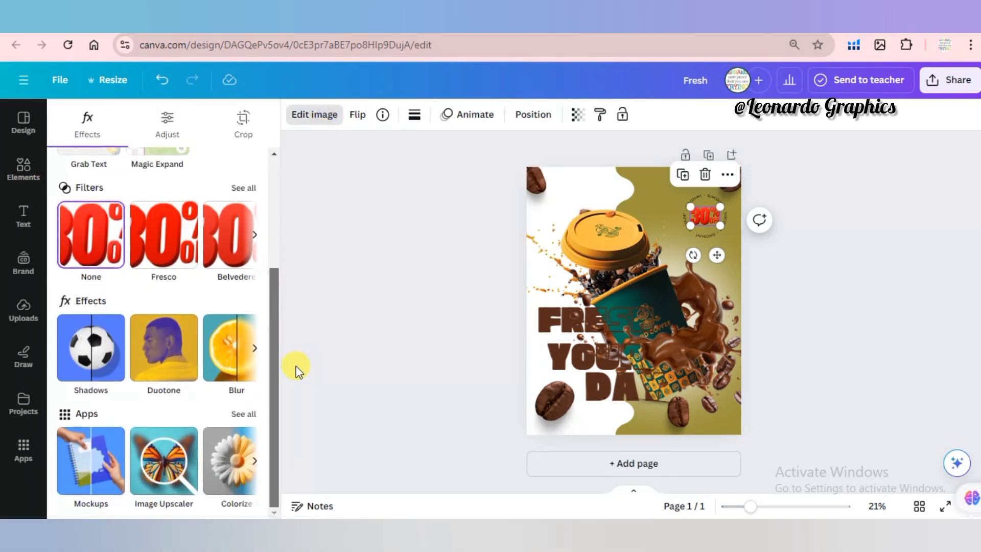
left_click(224, 495)
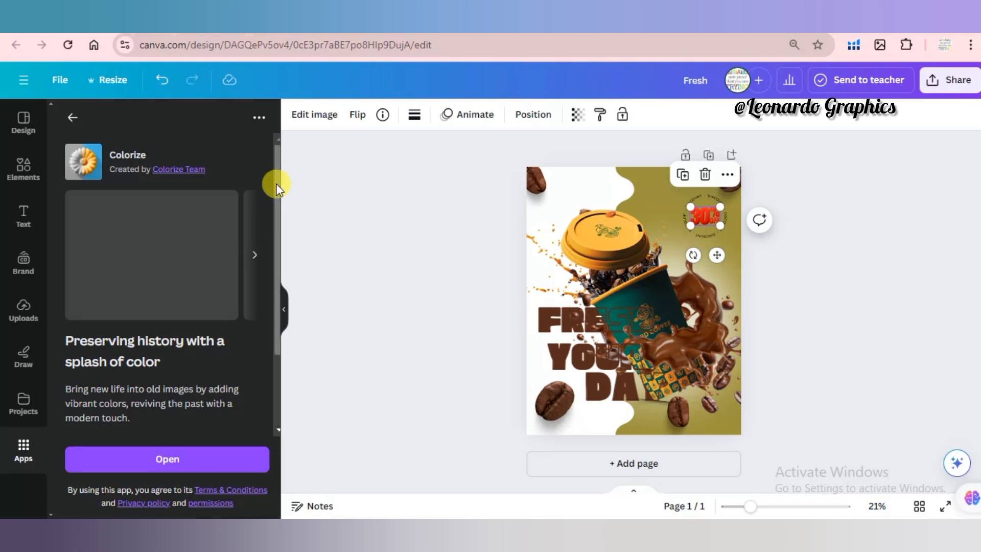
left_click_drag(277, 184, 304, 126)
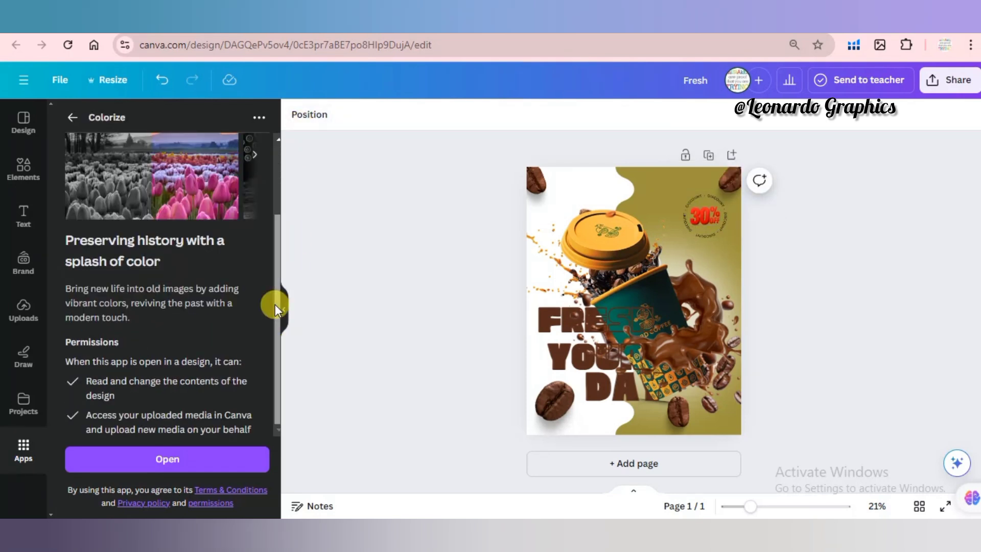
scroll(276, 309, "up", 2)
key("Escape")
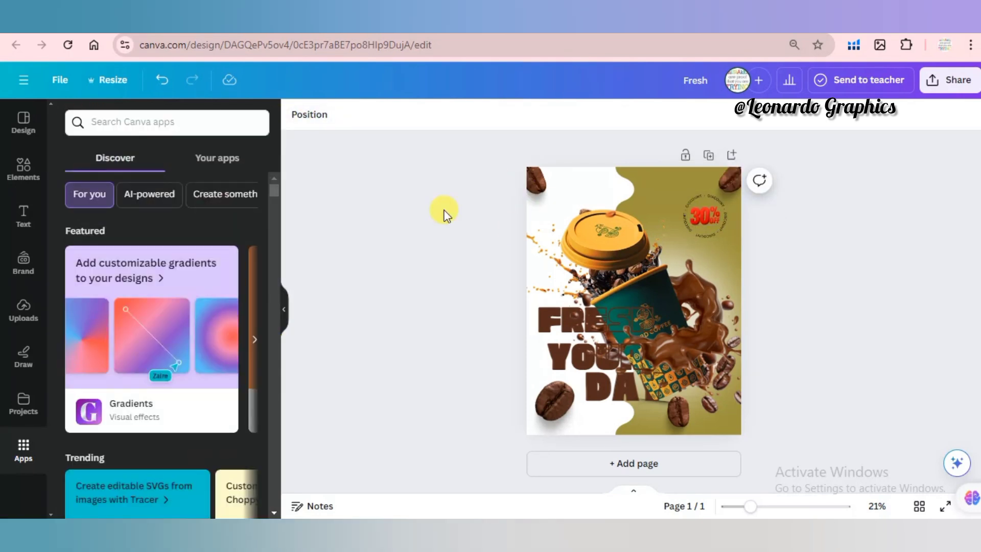
left_click(255, 342)
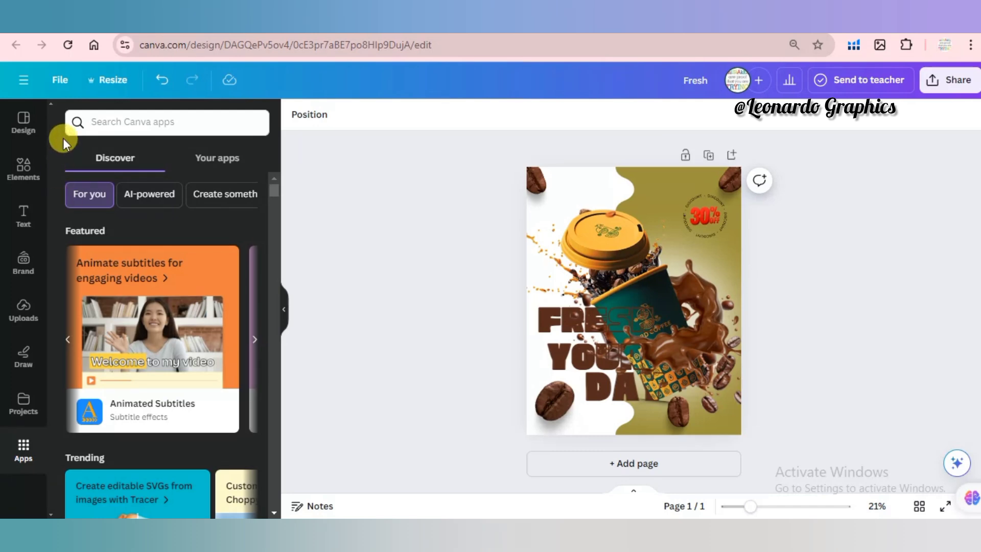
Return to Elements and search for 'coffee logo'.
left_click(23, 171)
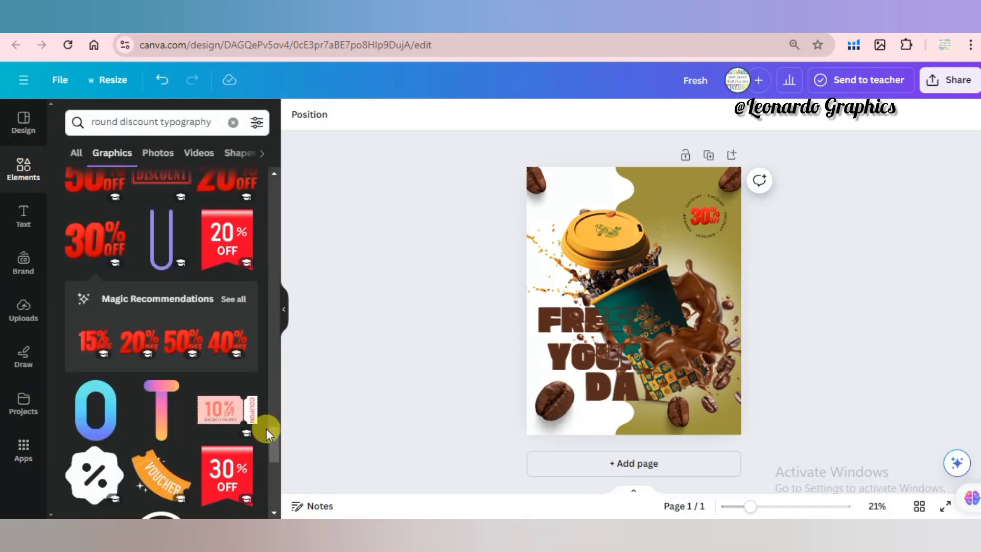
left_click_drag(275, 440, 262, 123)
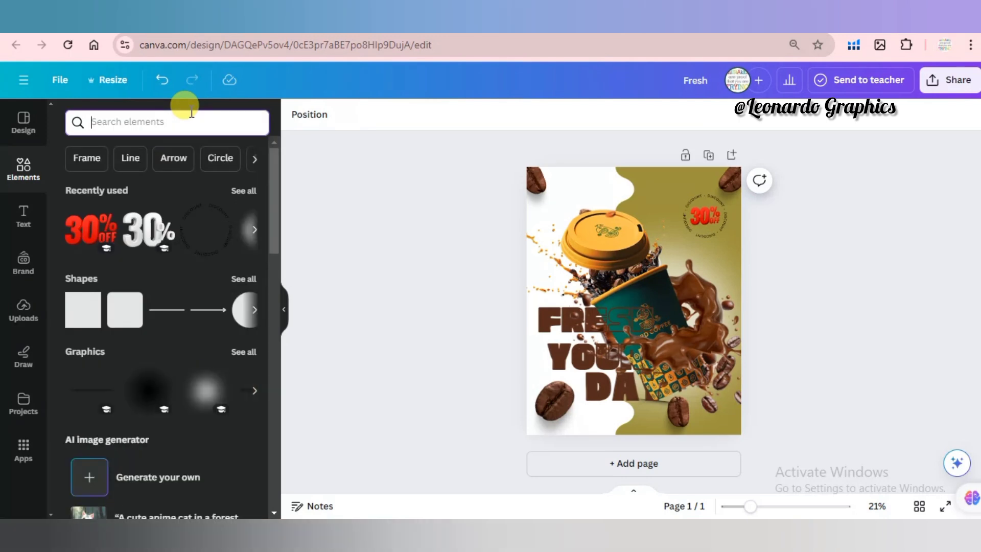
type("coffee logo")
key("Return")
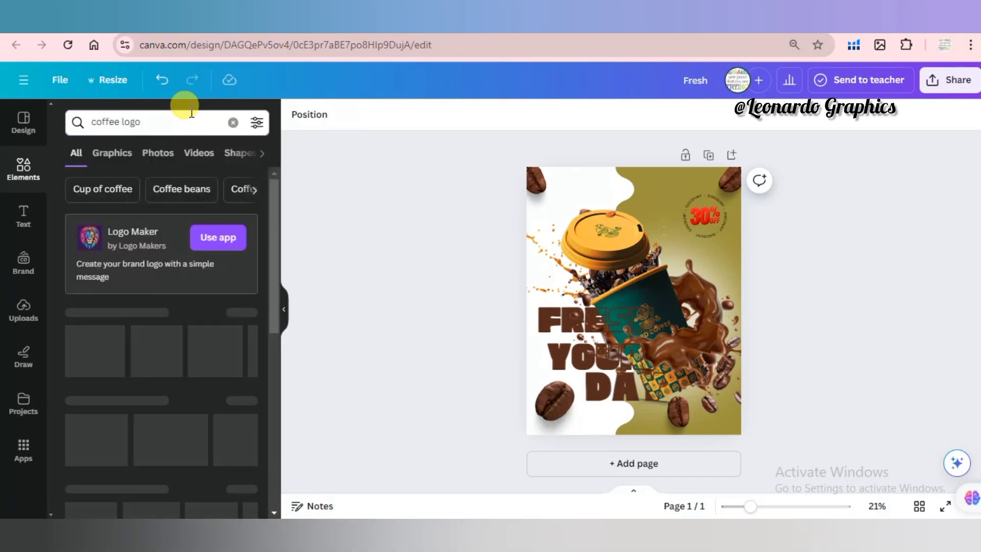
Add the brown steaming cup logo, moved toward the top-left and shrunk.
left_click_drag(272, 209, 278, 246)
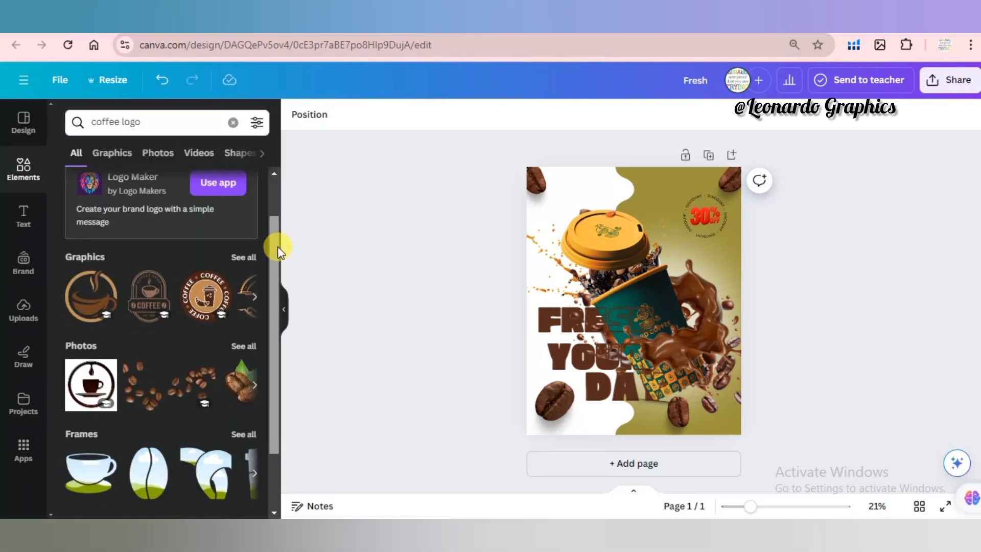
left_click(253, 256)
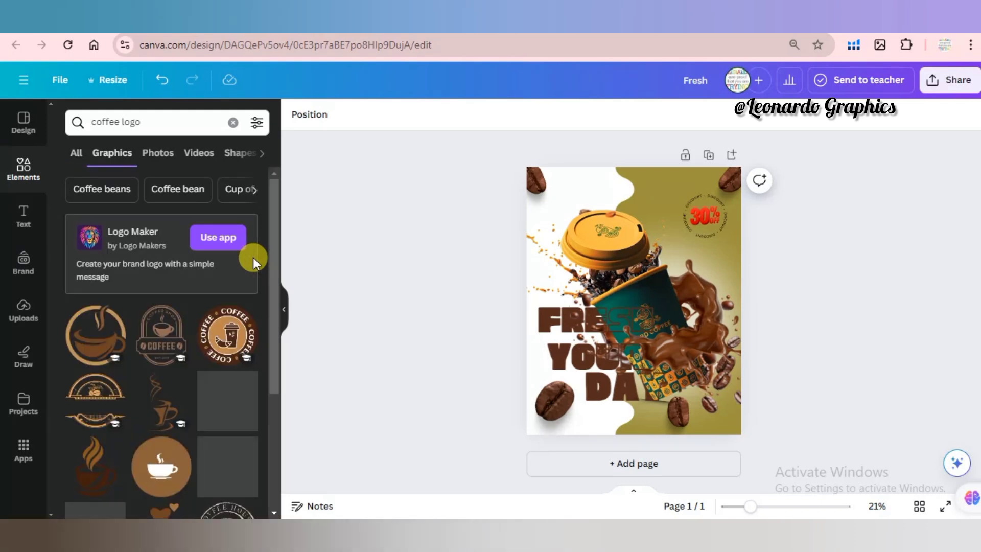
left_click_drag(275, 223, 288, 298)
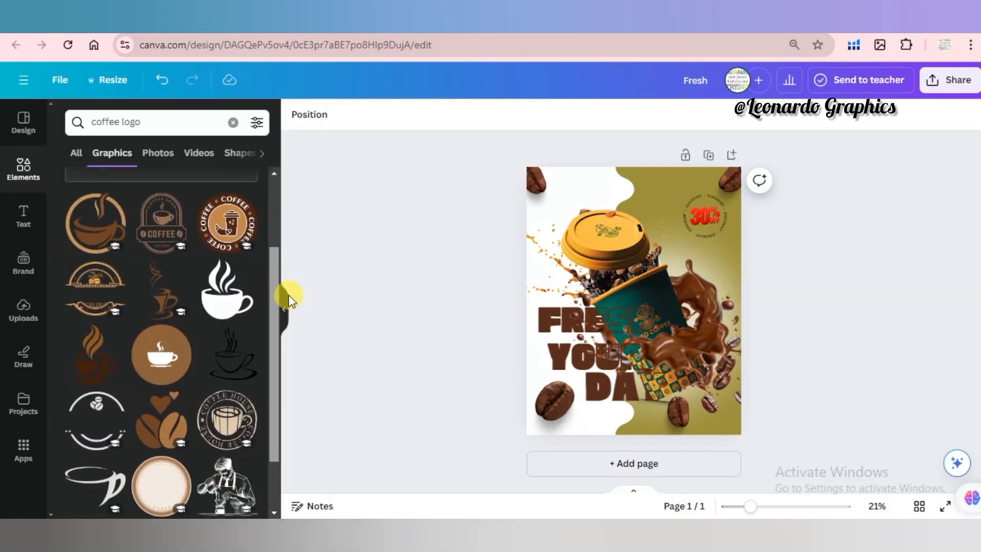
left_click(101, 359)
left_click_drag(615, 307, 577, 220)
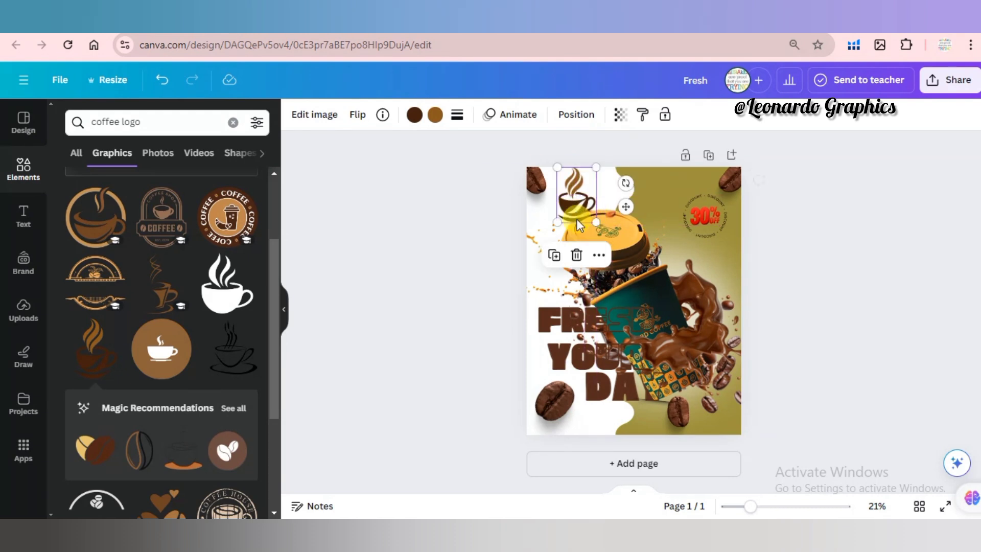
left_click_drag(558, 169, 571, 187)
Check the top-left bean's transparency, then nudge the cup logo into the top-left corner.
left_click(538, 188)
left_click(577, 120)
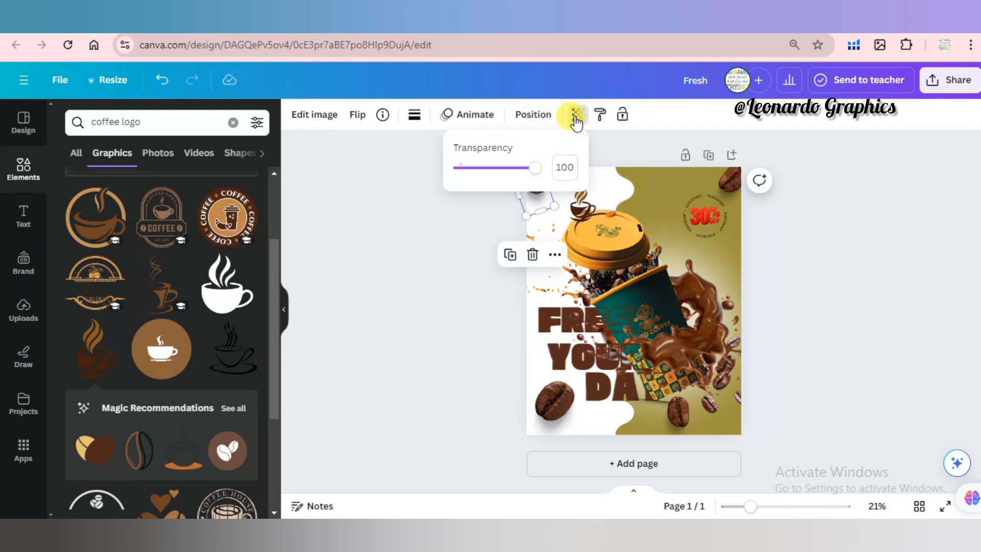
left_click(452, 232)
left_click_drag(581, 205, 547, 188)
Check the transparency level of the top-right coffee bean.
left_click(475, 254)
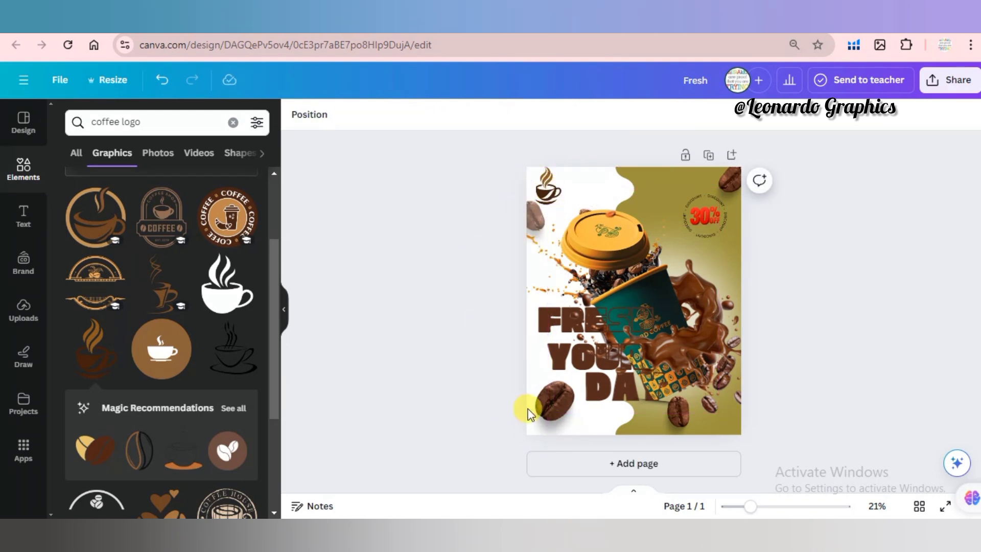
left_click(728, 179)
left_click(577, 114)
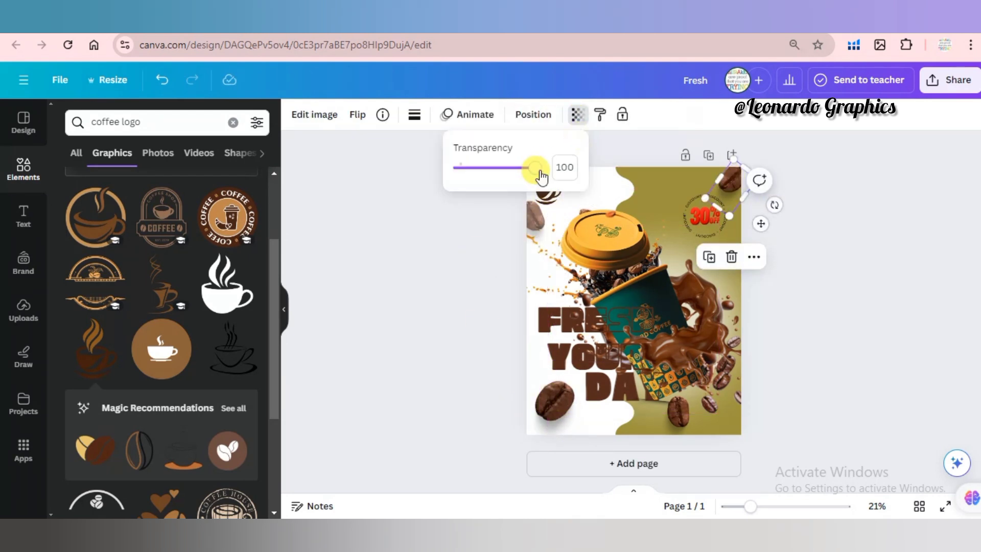
left_click(504, 363)
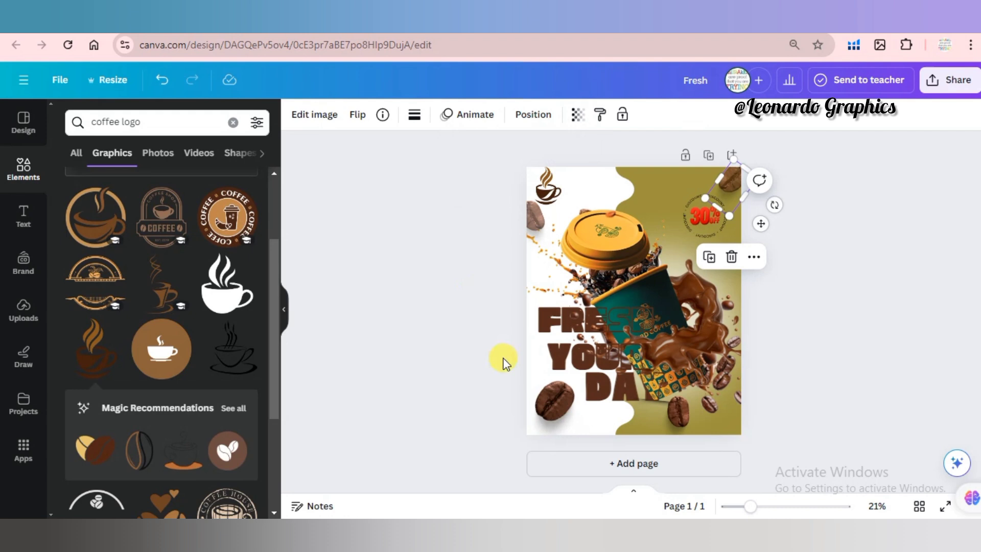
Move the bottom-left bean toward the corner and place a smaller rotated duplicate beside DAY.
left_click(547, 411)
left_click(538, 427)
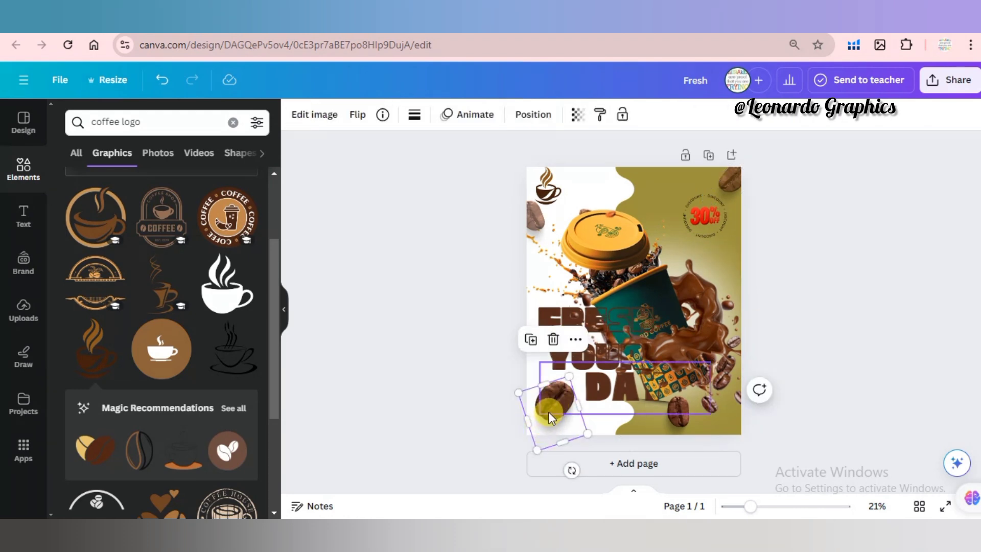
mouse_move(548, 411)
left_mouse_down()
mouse_move(529, 429)
mouse_move(547, 402)
left_mouse_up()
left_click(516, 362)
left_click_drag(530, 454, 589, 433)
left_click_drag(553, 396, 572, 386)
Set the bottom-left bean's transparency to 87.
left_click(546, 413)
left_click(544, 425)
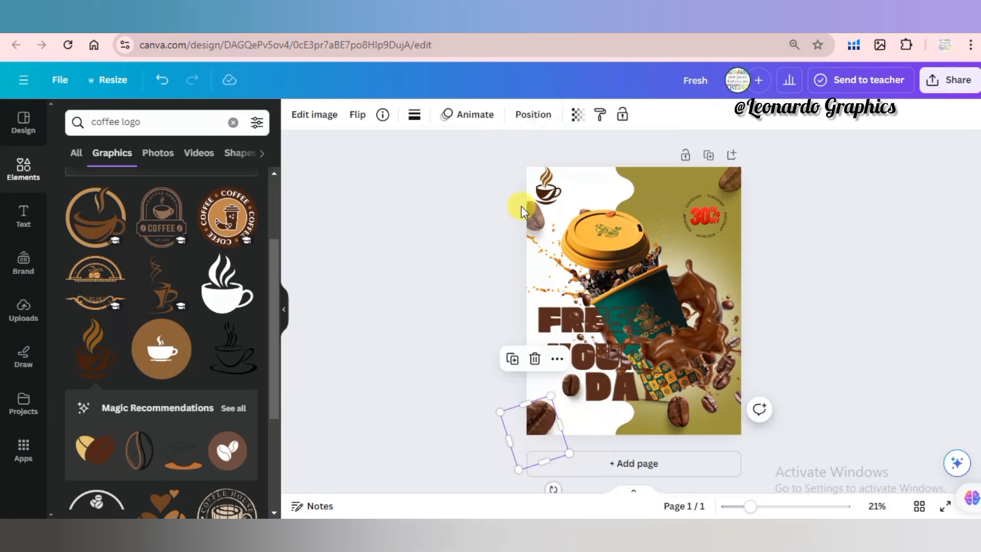
left_click(576, 117)
left_click_drag(532, 170, 526, 172)
key("Escape")
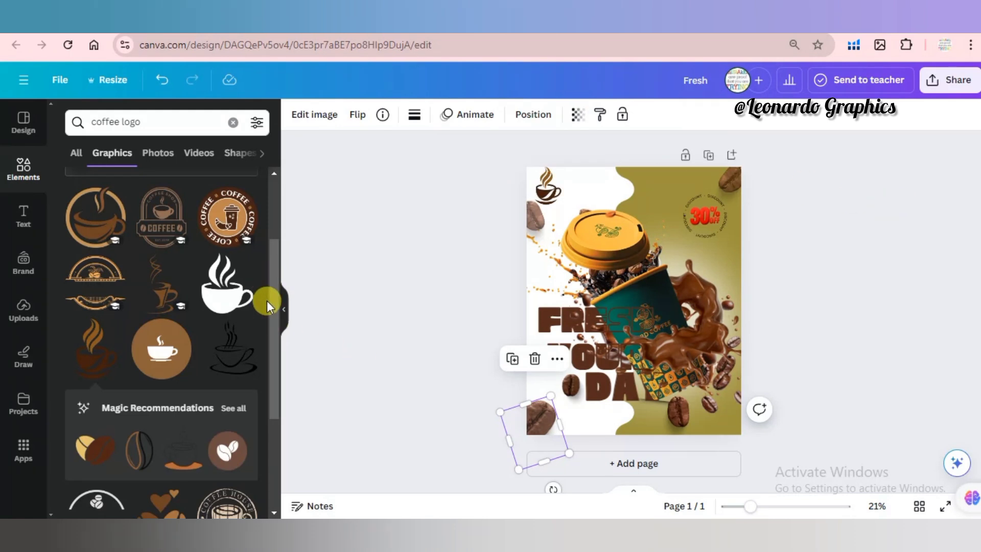
scroll(274, 292, "down", 5)
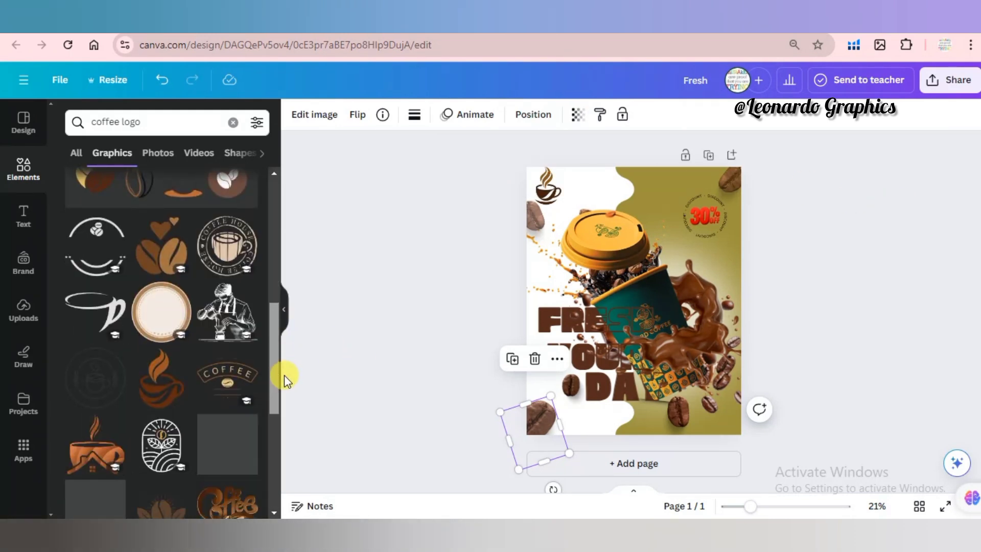
left_click(396, 330)
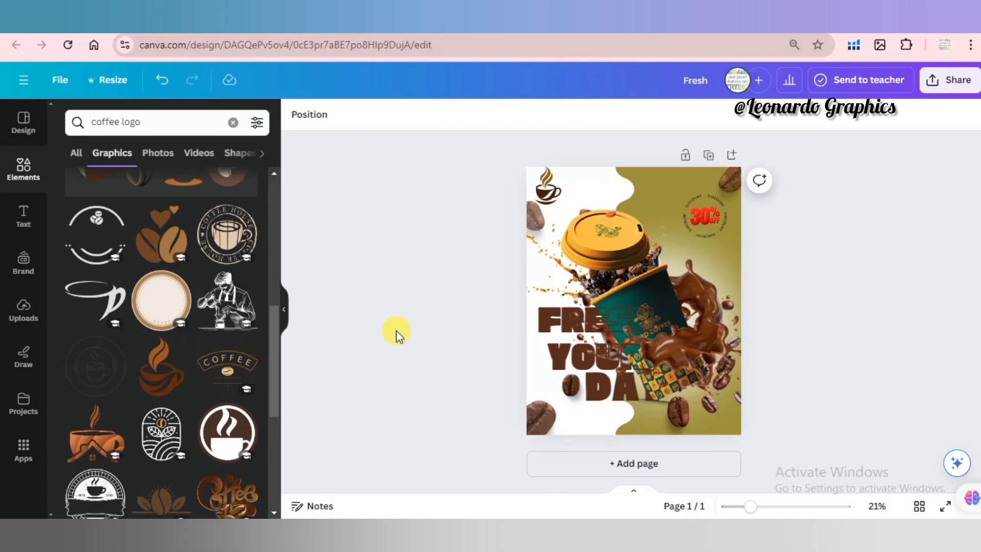
left_click(665, 309)
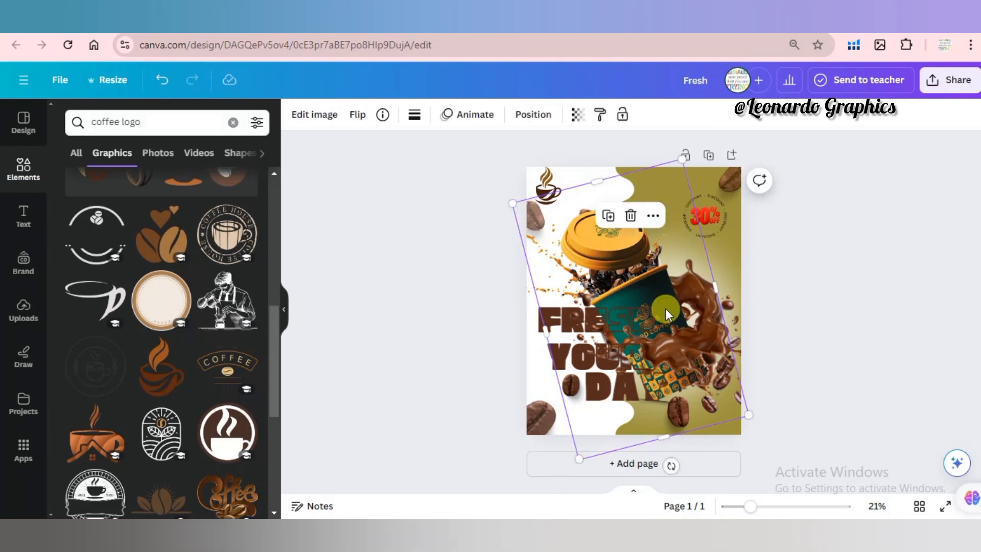
Animate the selected image and one splash with Pan, and two other coffee splashes with Fade.
left_click(475, 114)
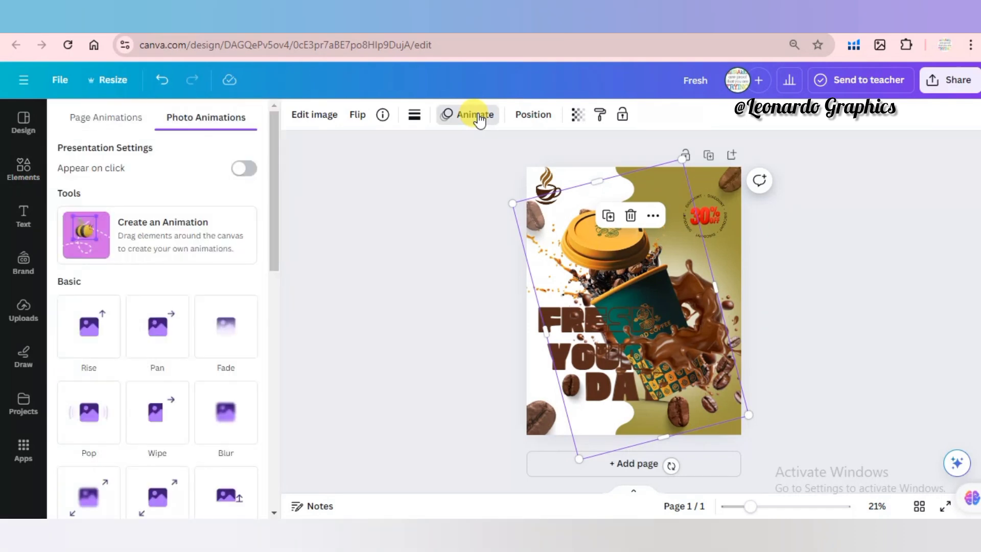
left_click(153, 337)
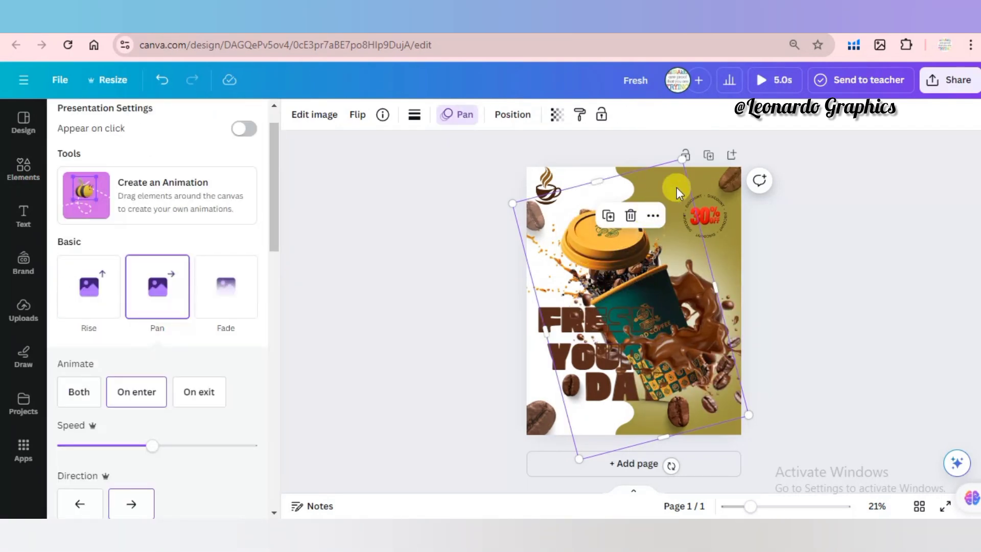
left_click(513, 114)
left_click(212, 438)
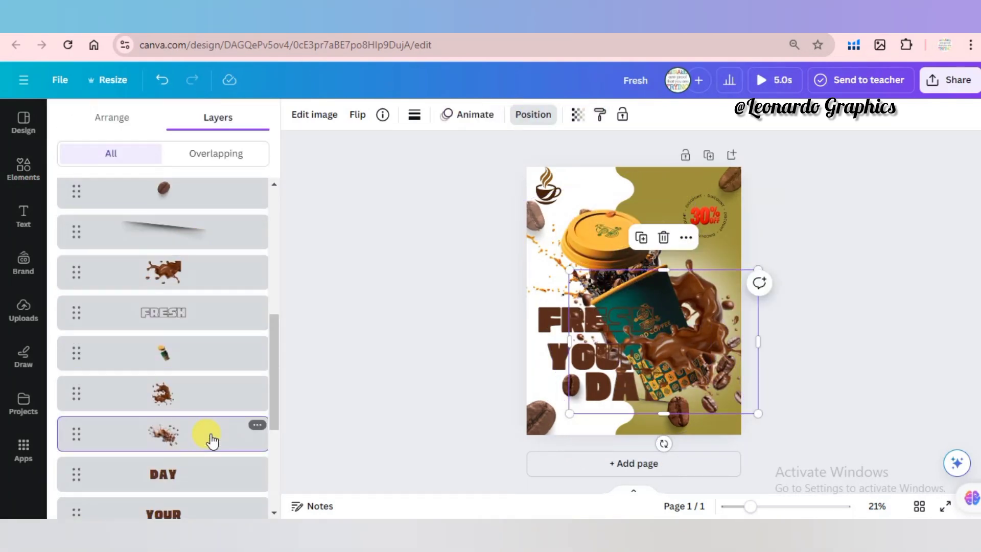
left_click_drag(275, 348, 275, 425)
left_click(193, 372)
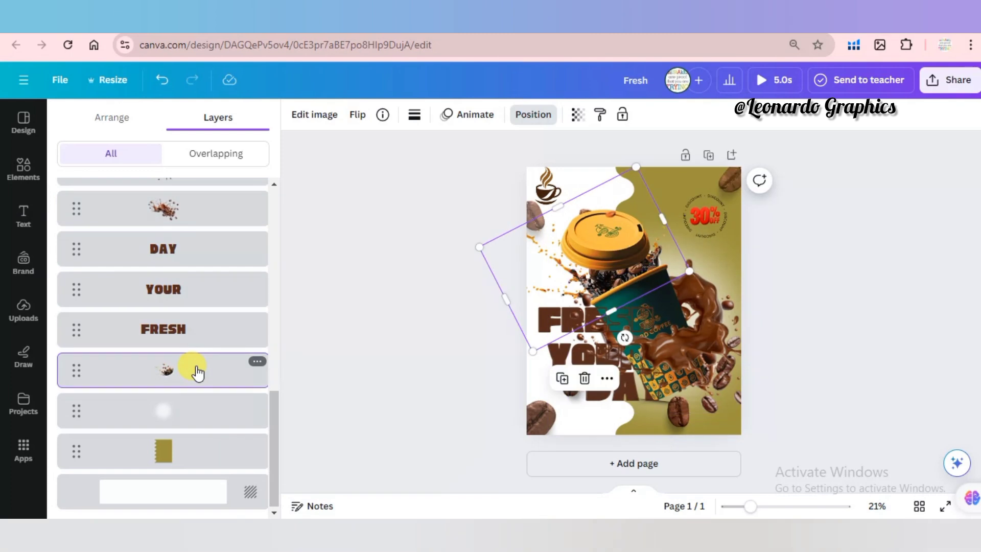
left_click(474, 116)
left_click(151, 335)
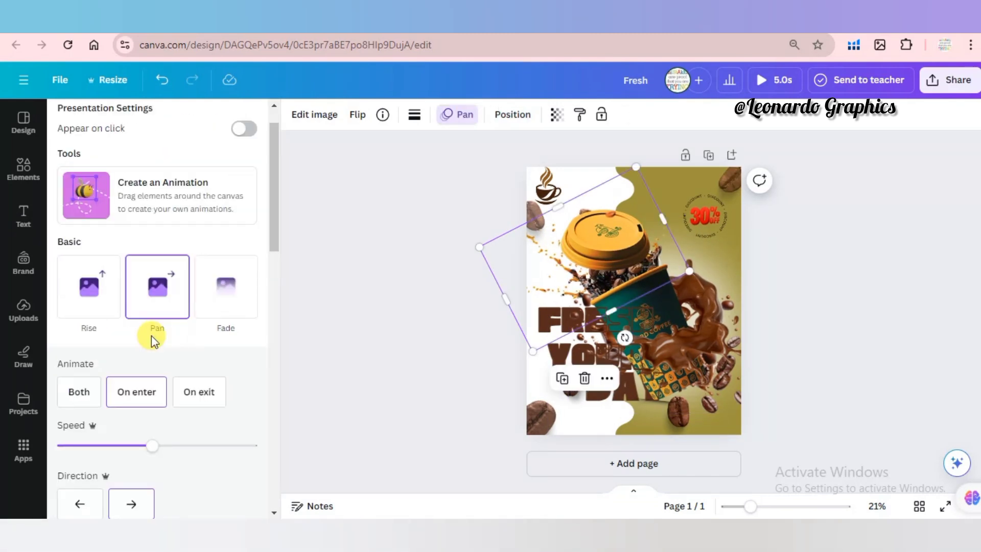
left_click(728, 277)
left_click(233, 297)
left_click(684, 356)
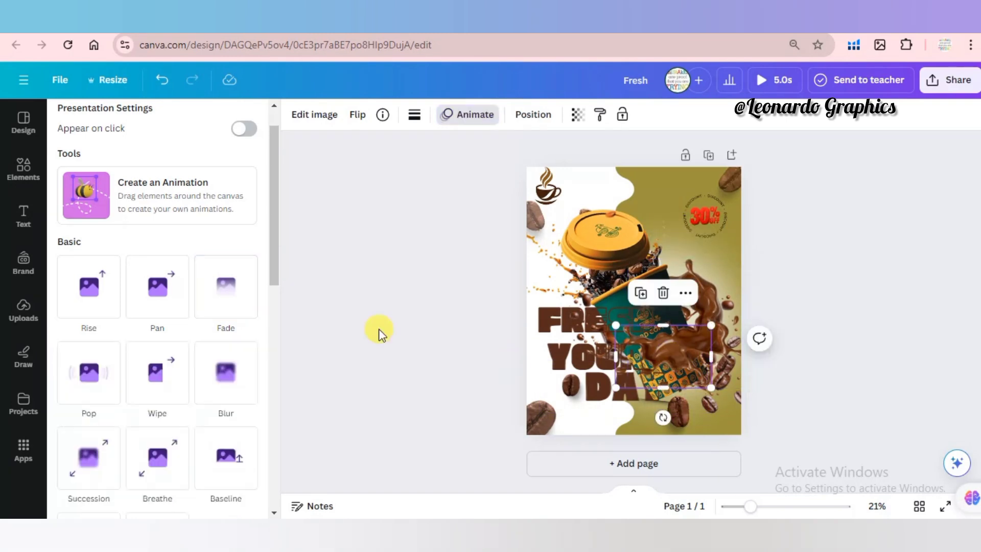
left_click(235, 300)
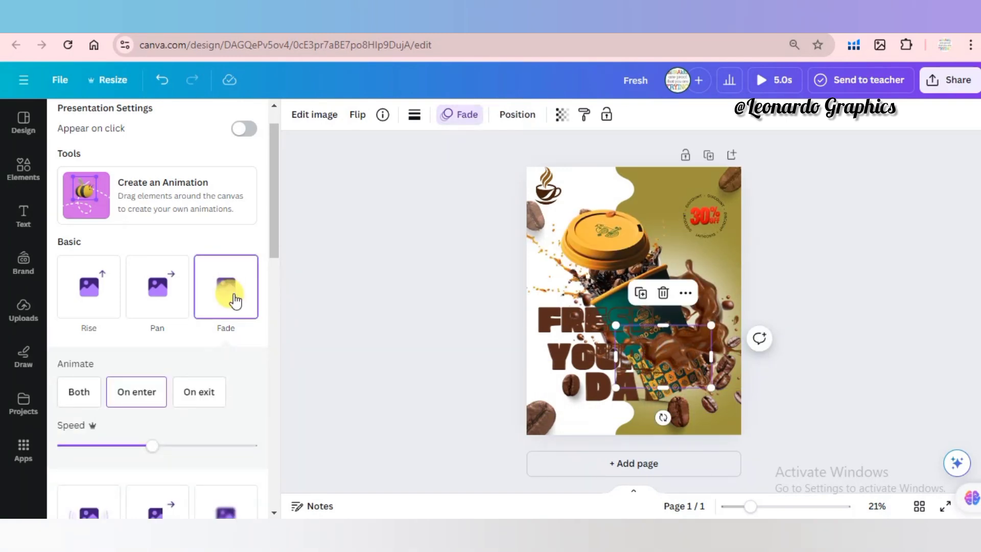
Animate the coffee beans: Wipe, Breathe for top-left, Succession for top-right.
left_click(541, 427)
left_click(153, 365)
left_click(533, 217)
left_click(157, 373)
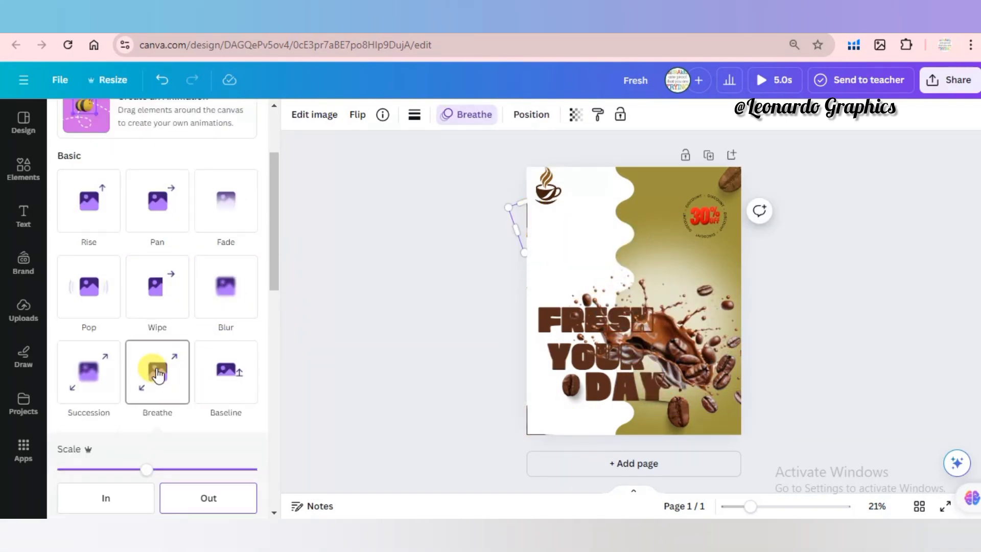
left_click(731, 185)
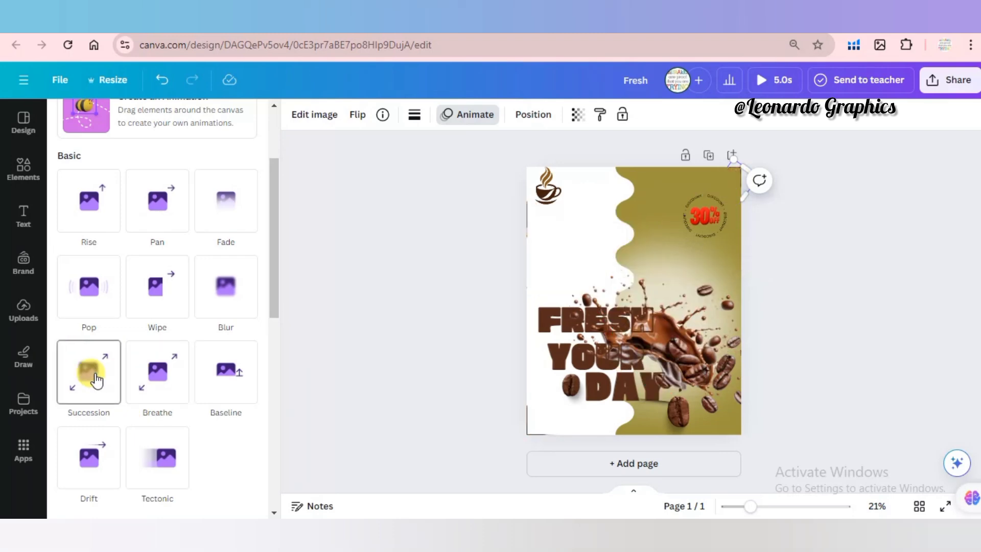
left_click(91, 374)
Animate the headline: DAY Breathe, YOUR Wipe, FRESH Pop, plus Breathe on the bottom bean.
left_click(679, 407)
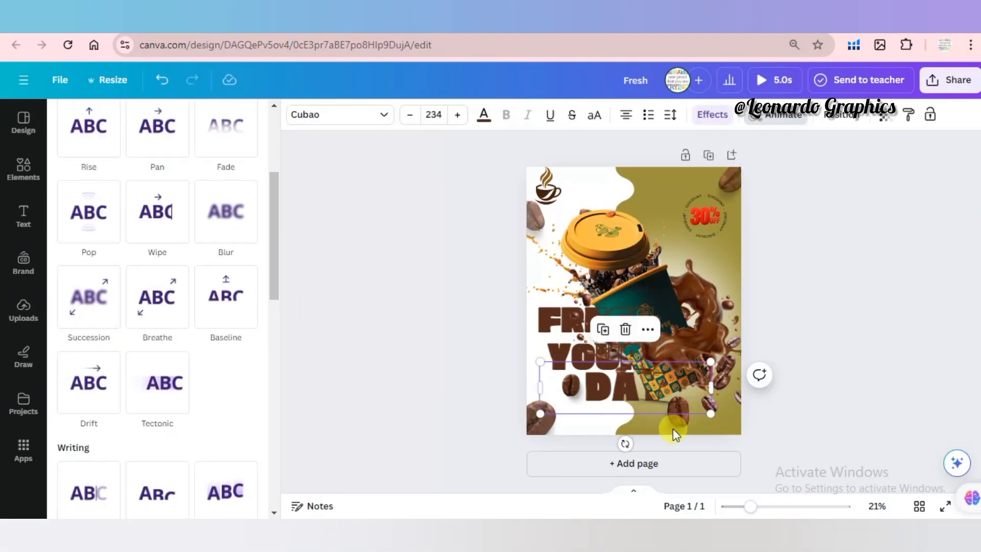
left_click(157, 299)
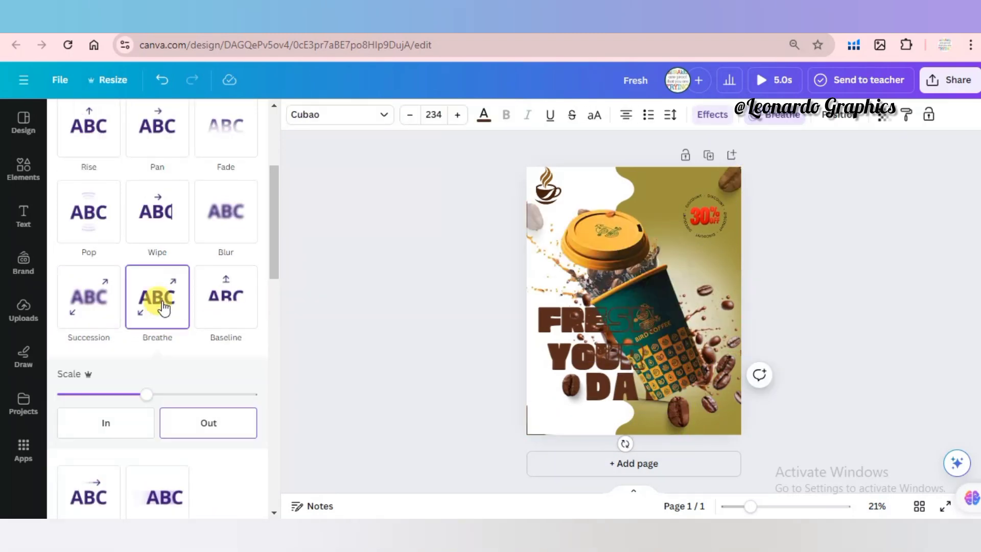
left_click(564, 355)
left_click(157, 212)
left_click(544, 319)
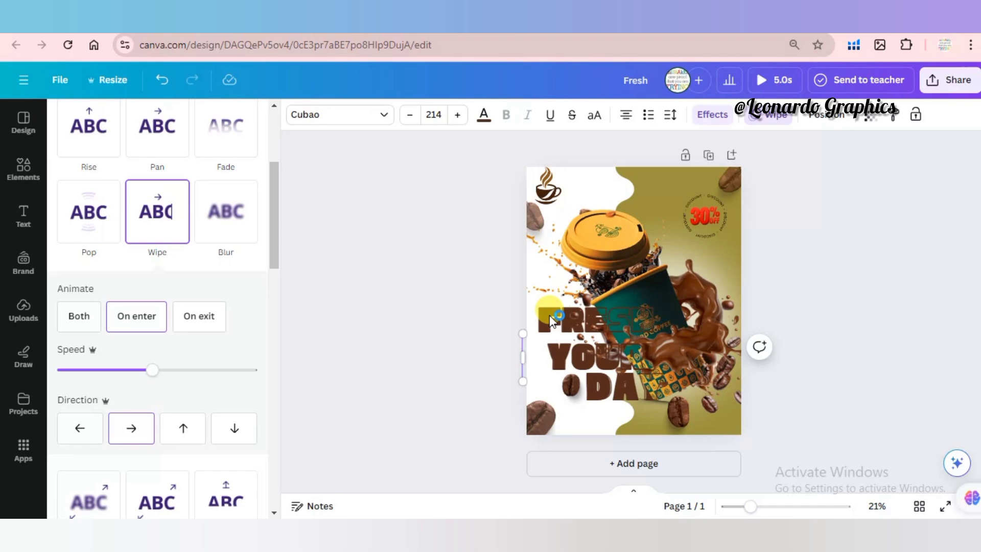
left_click(114, 198)
left_click(679, 415)
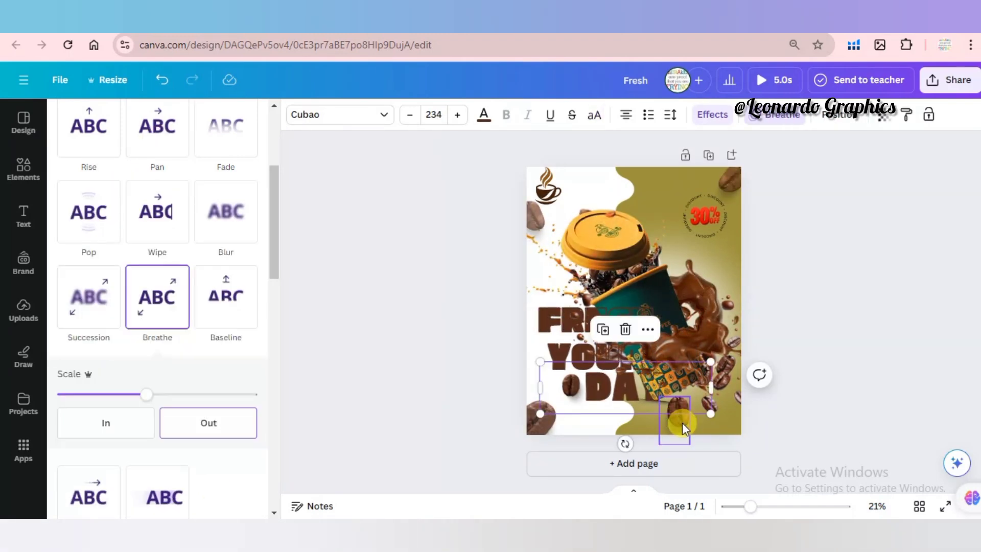
left_click(685, 428)
left_click(164, 303)
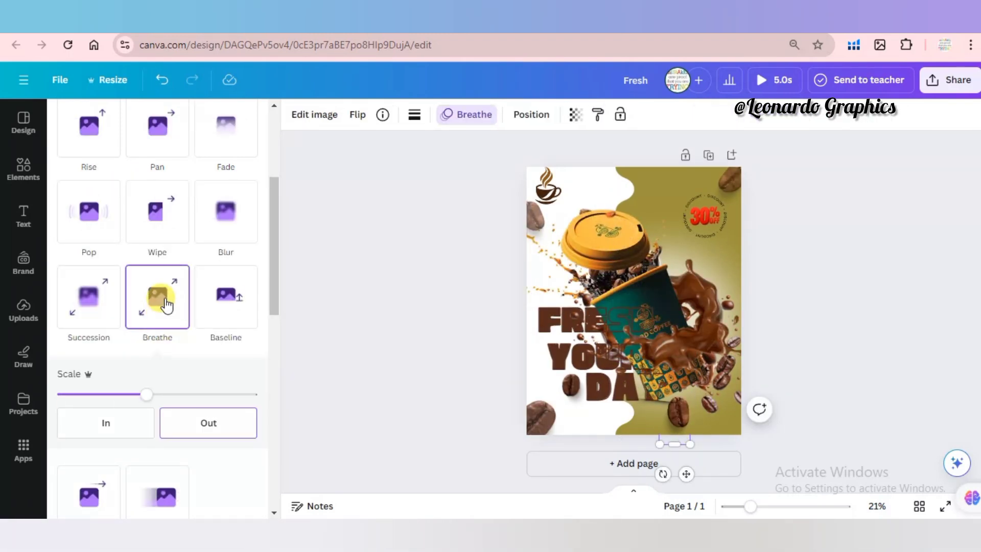
Give the 30% OFF badge Blur, the discount ring Baseline, and the cup logo Tectonic.
left_click(697, 221)
left_click(227, 220)
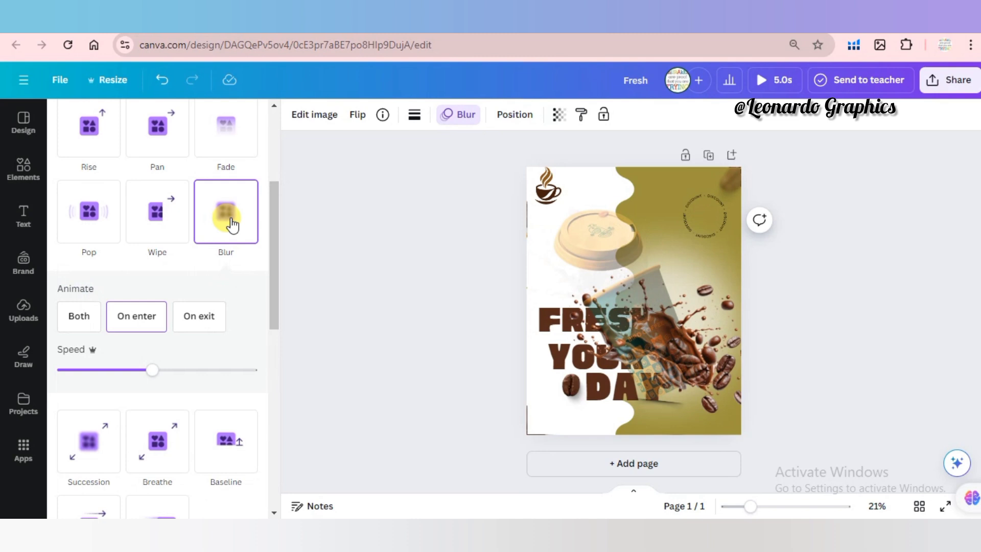
left_click(699, 236)
left_click(235, 296)
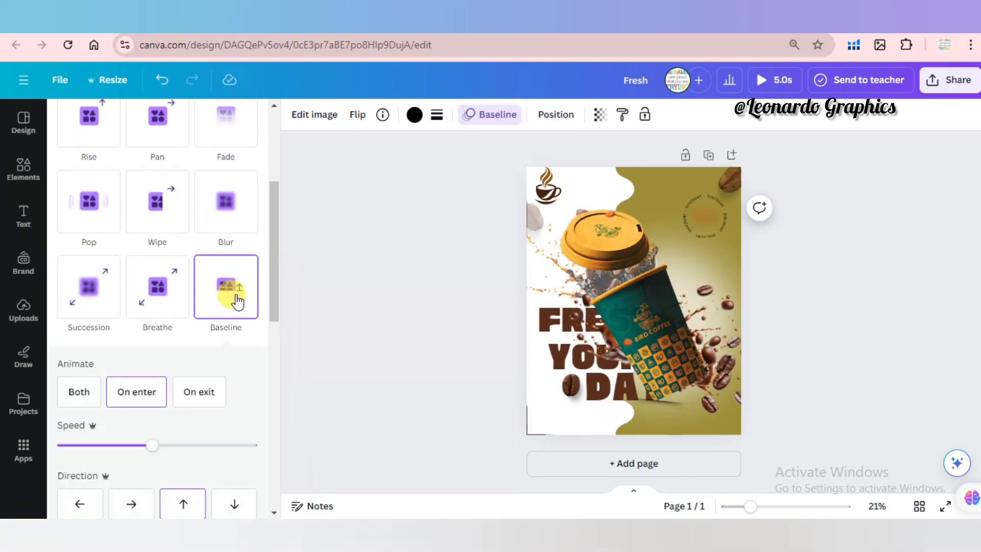
left_click(547, 189)
left_click(174, 377)
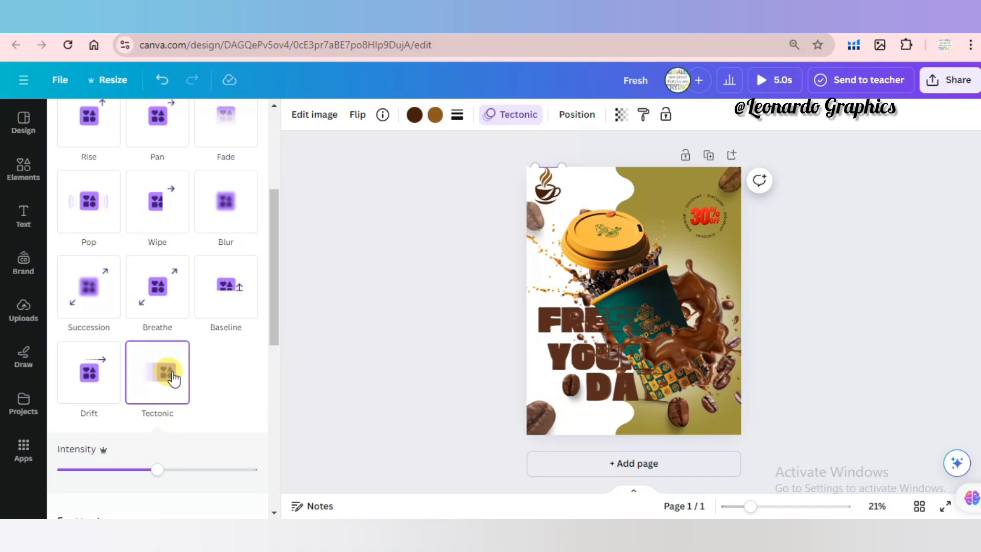
Preview the 5-second animated poster full screen, then exit the preview.
left_click(370, 277)
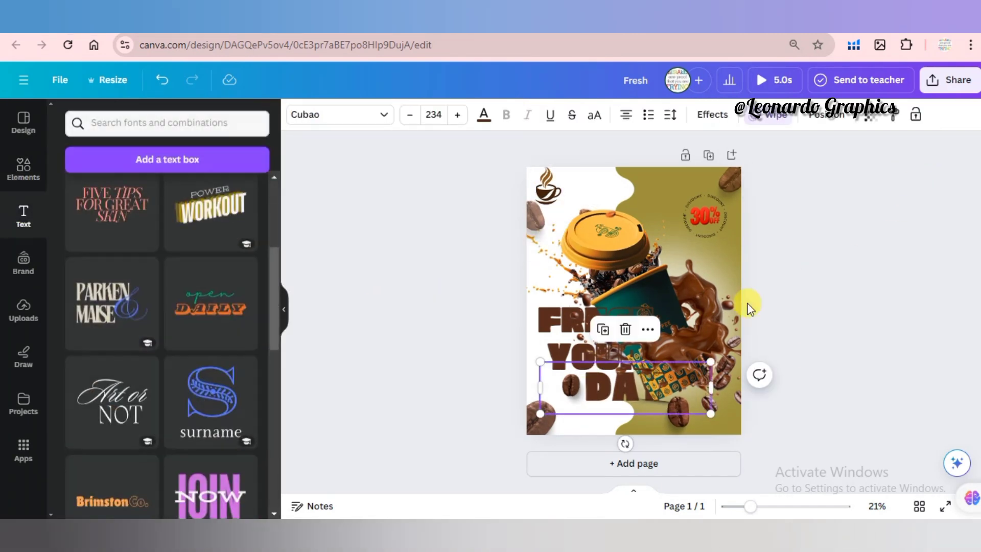
left_click(815, 361)
left_click(772, 87)
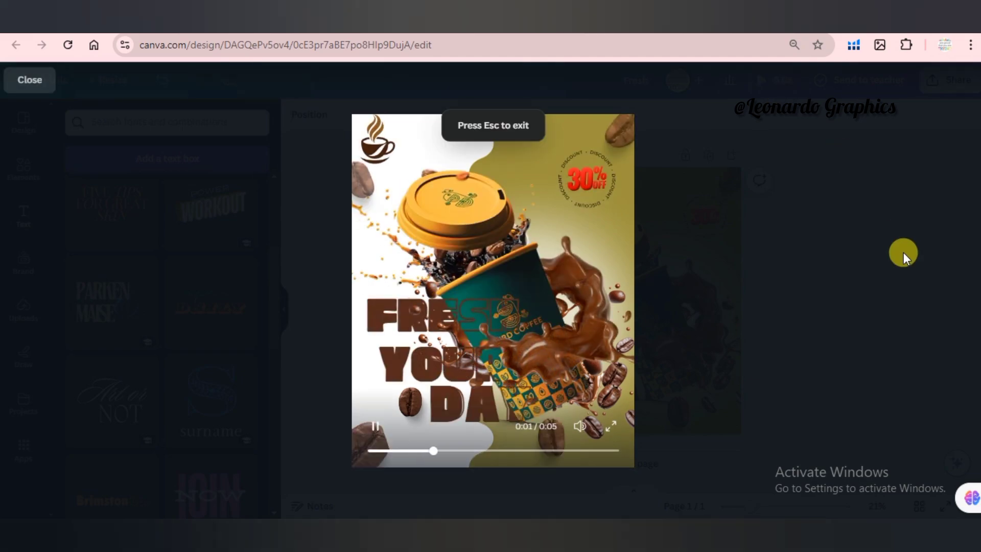
key("Escape")
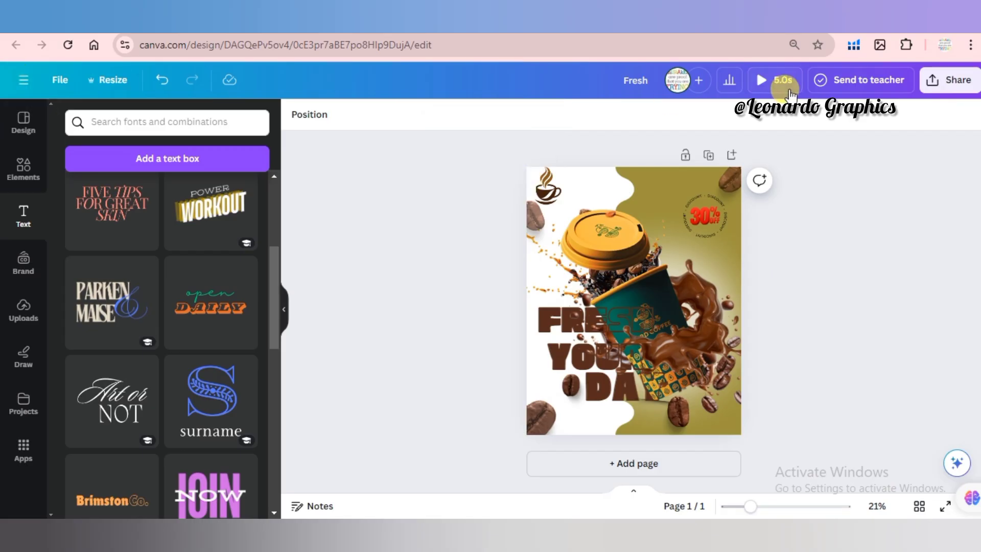
Download the poster as a JPG instead of MP4 Video.
left_click(939, 81)
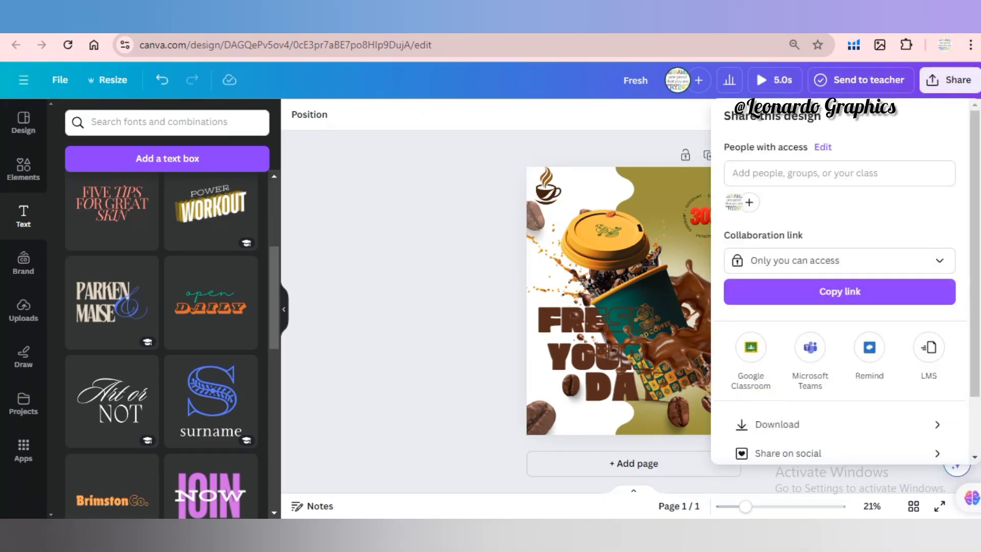
left_click(792, 434)
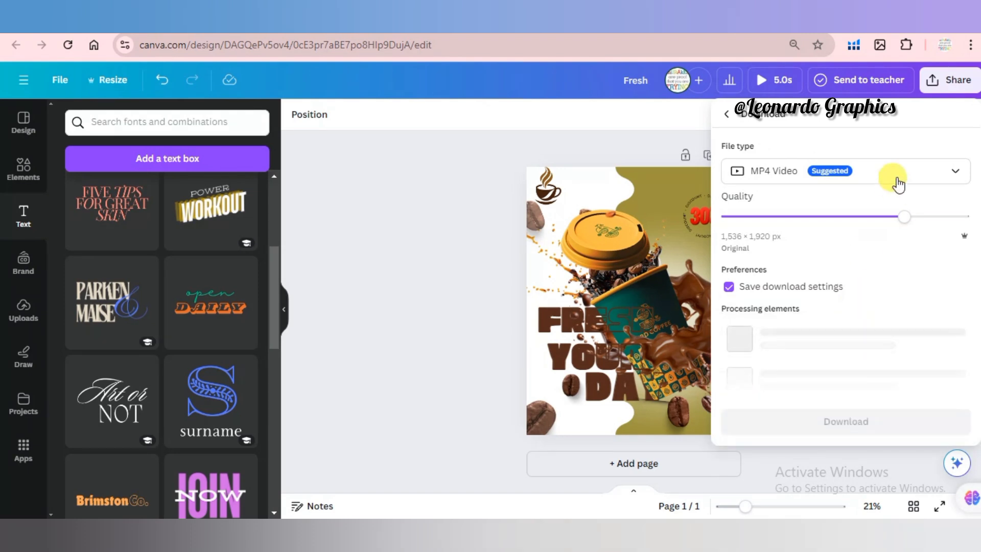
left_click(951, 179)
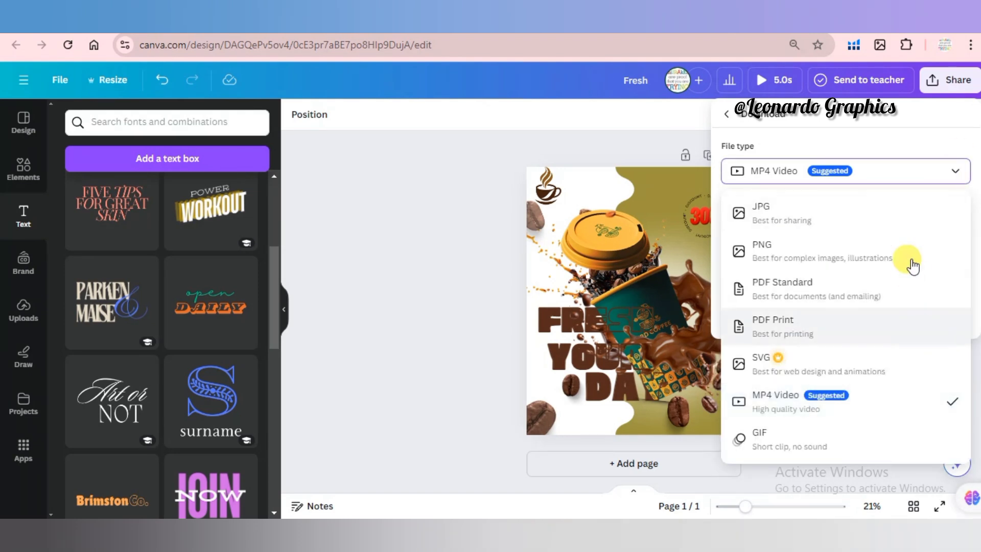
left_click(905, 218)
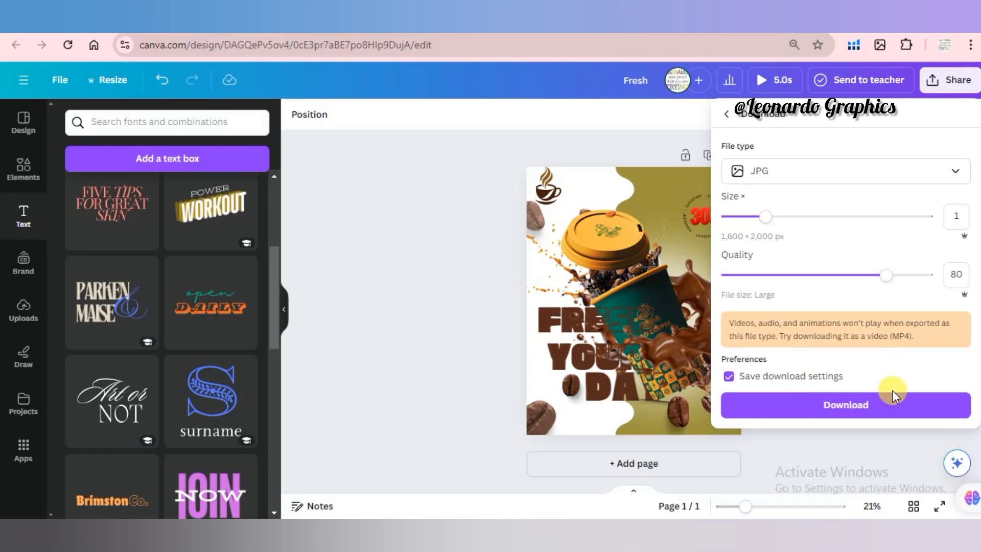
left_click(892, 407)
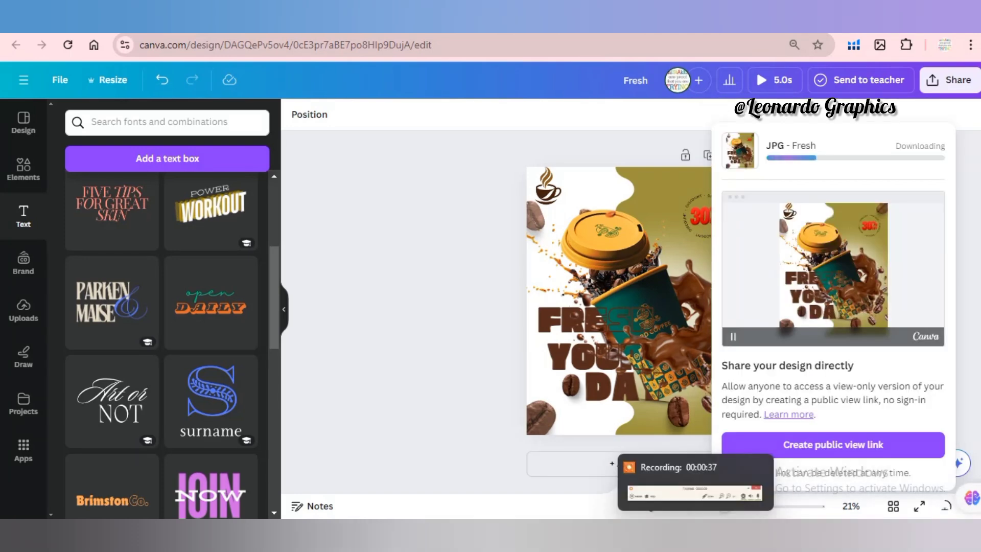